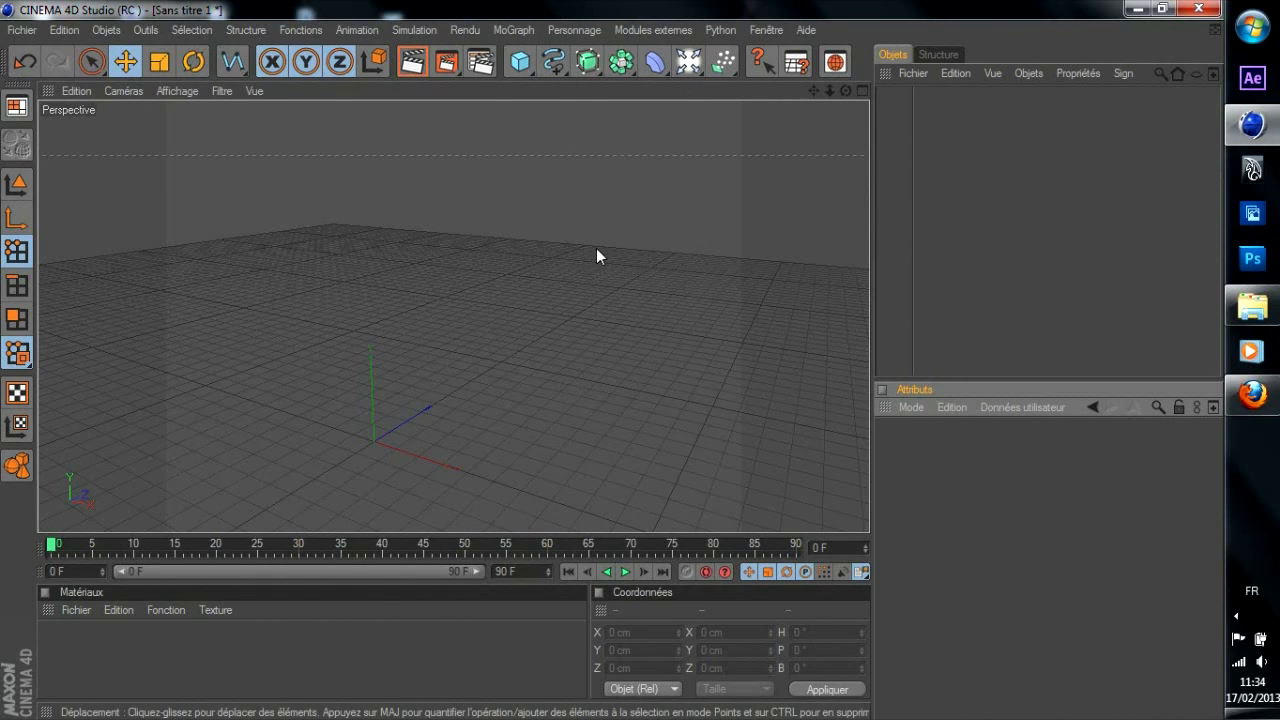
Set the render output size to the 1024 x 768 screen preset
{"action": "left_click", "coordinate": [481, 61]}
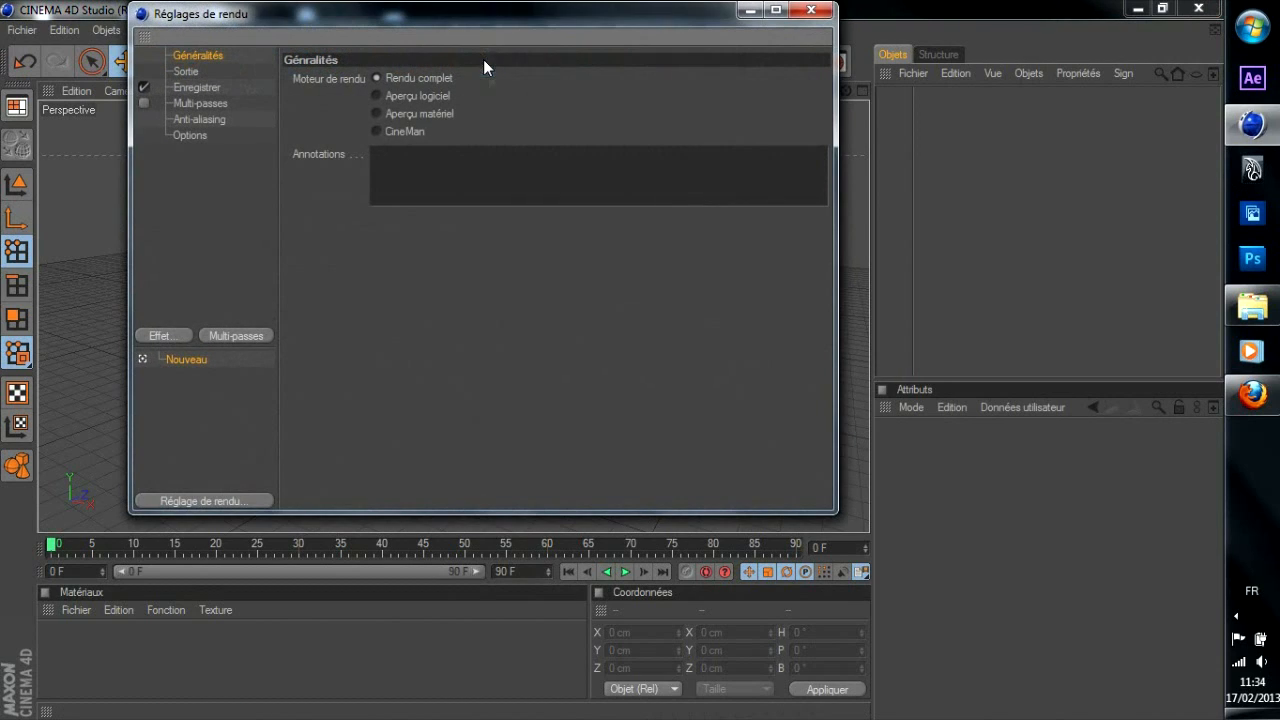
{"action": "left_click", "coordinate": [184, 70]}
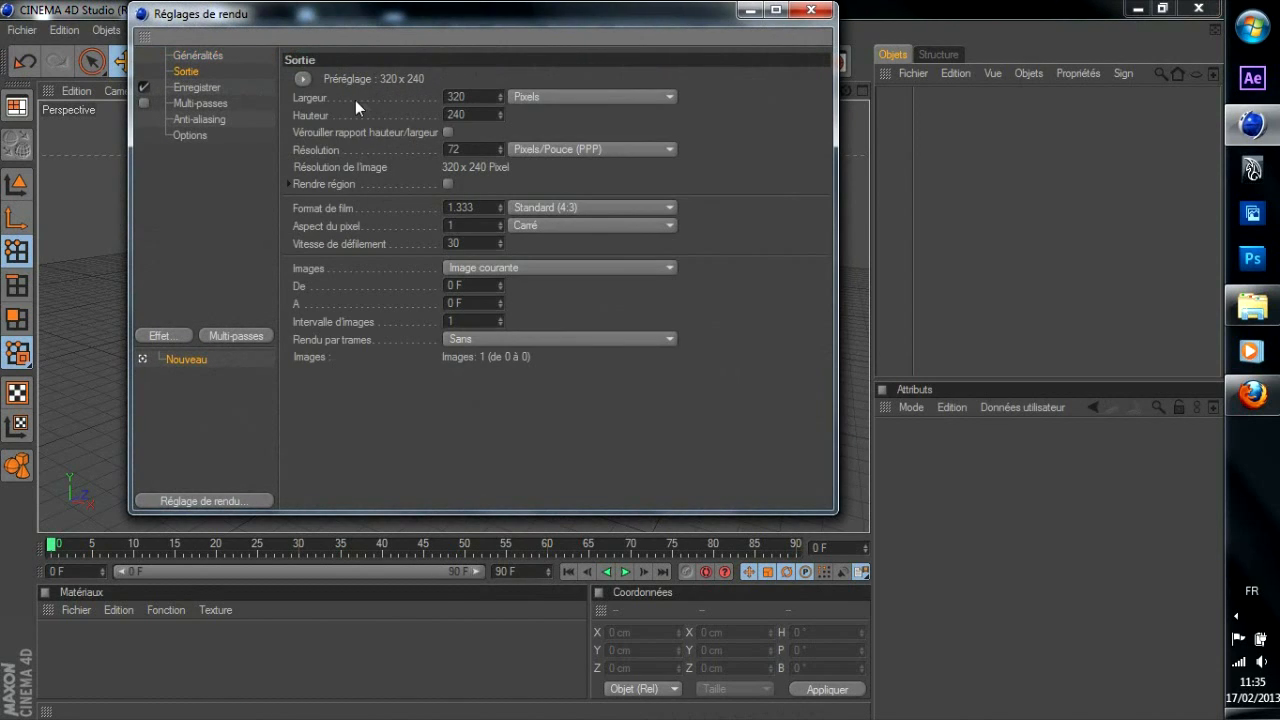
{"action": "left_click", "coordinate": [302, 78]}
{"action": "mouse_move", "coordinate": [366, 93]}
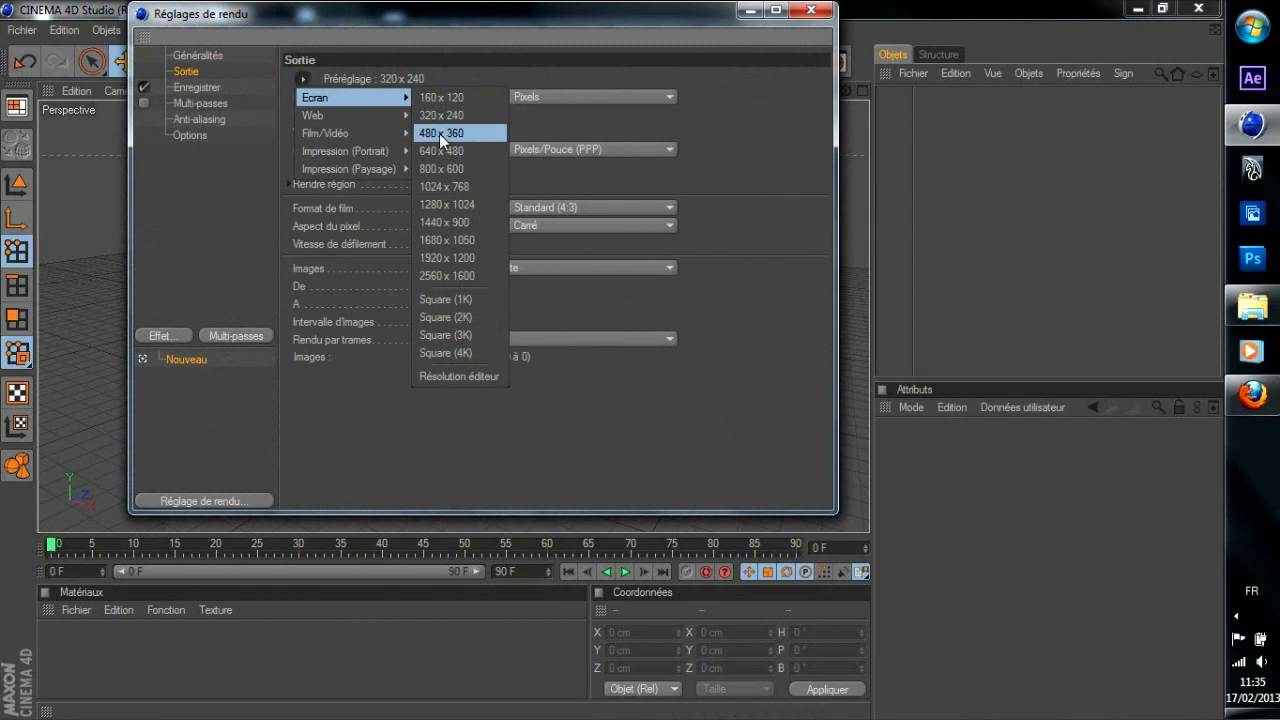
{"action": "left_click", "coordinate": [453, 185]}
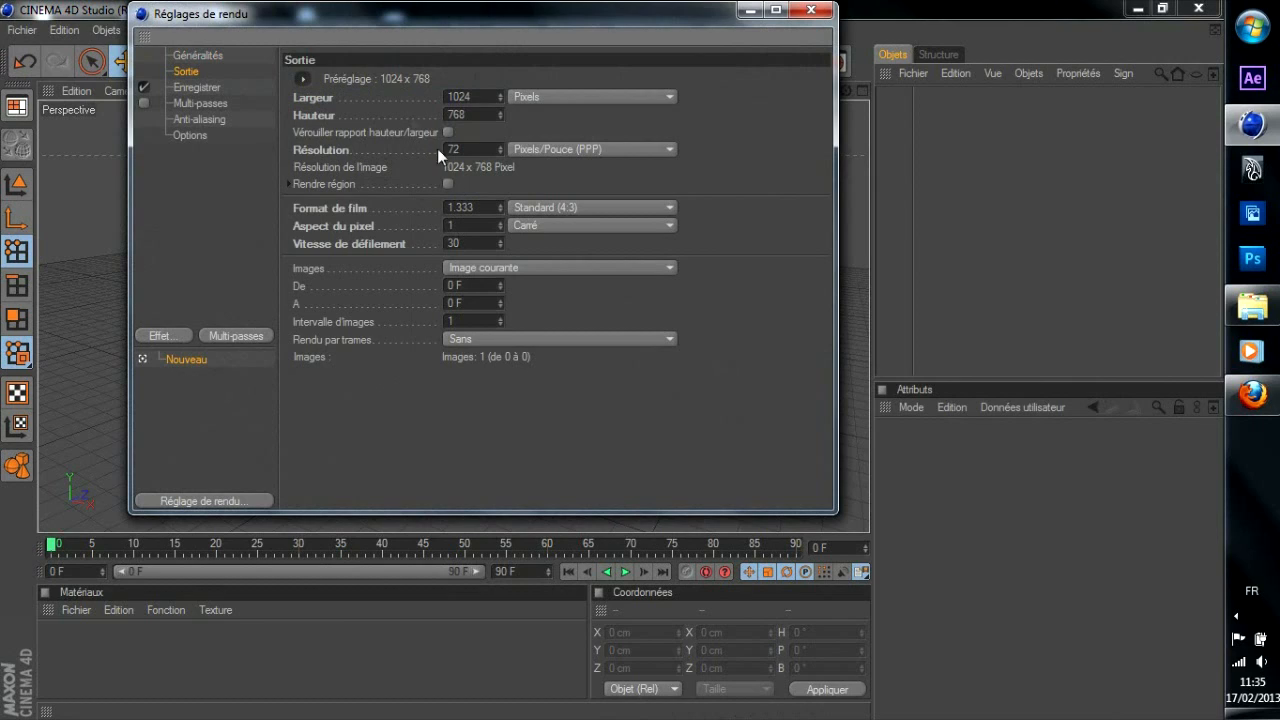
Configure the render save options to PNG format with the alpha channel enabled and sound inclusion disabled
{"action": "left_click", "coordinate": [197, 88]}
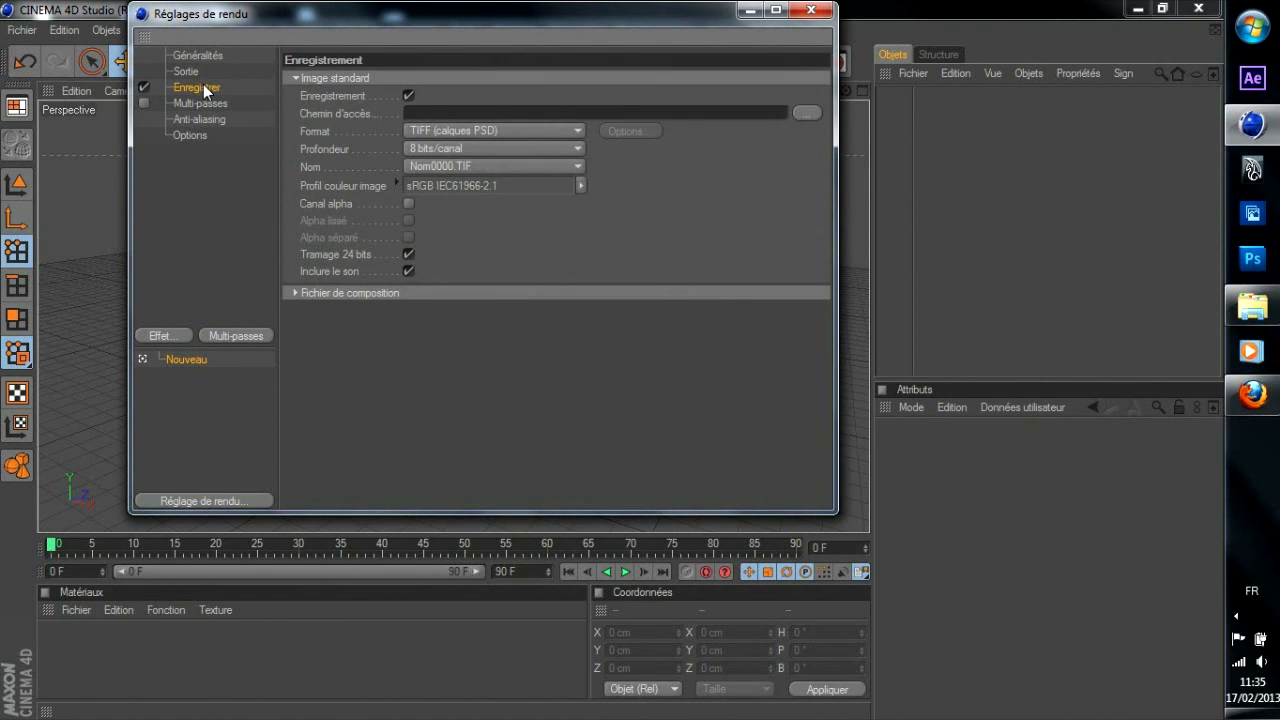
{"action": "left_click", "coordinate": [408, 271]}
{"action": "left_click", "coordinate": [409, 204]}
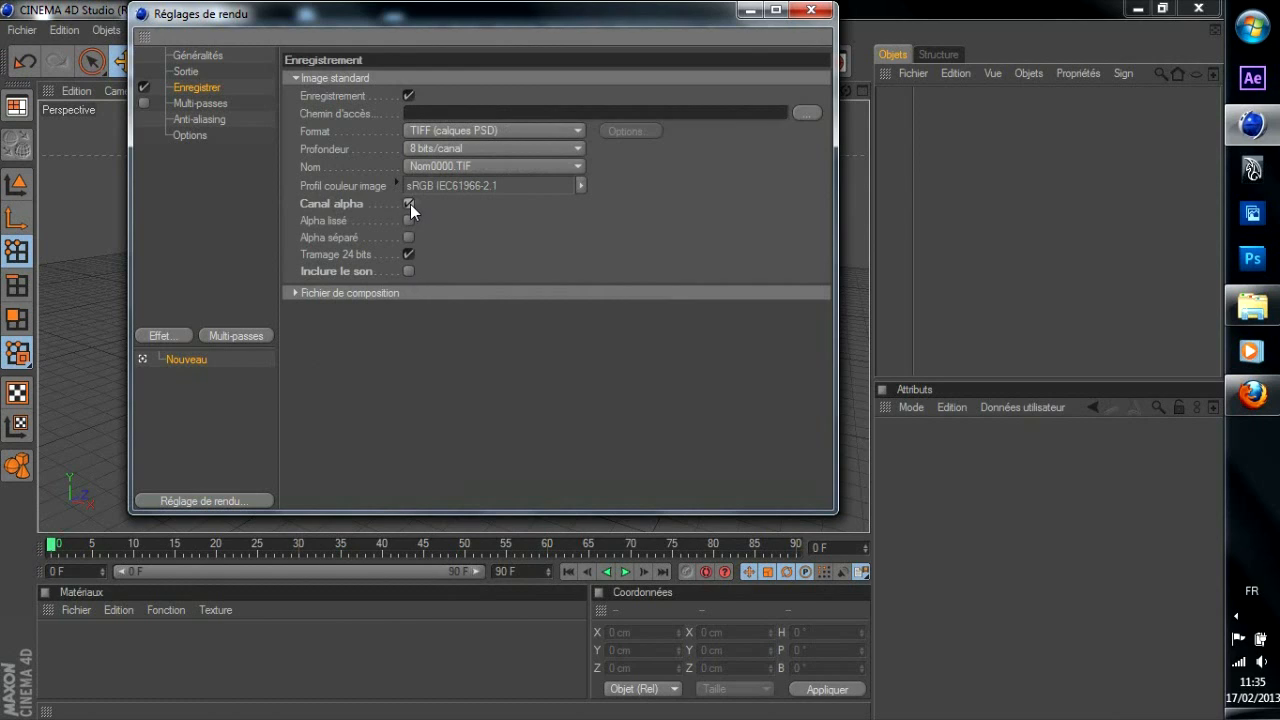
{"action": "left_click", "coordinate": [436, 132]}
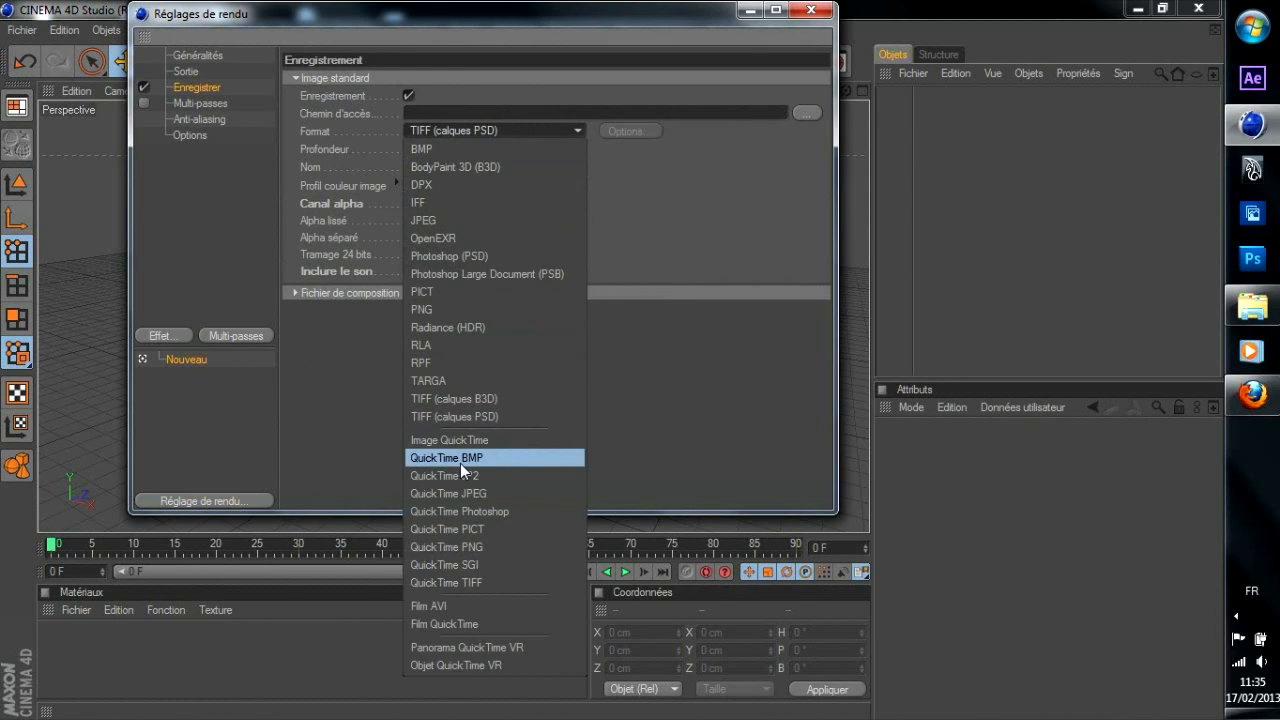
{"action": "left_click", "coordinate": [444, 307]}
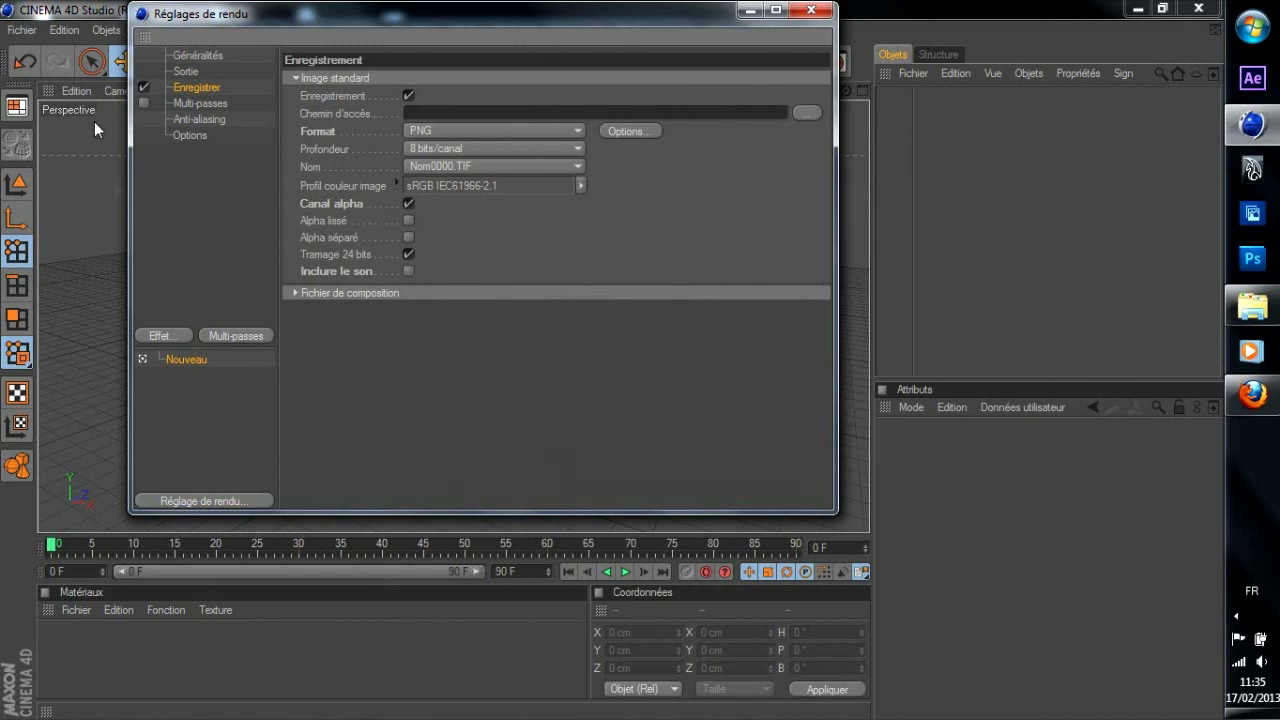
Set the render save path to a file named "Tuto Verre" on the desktop (Bureau)
{"action": "left_click", "coordinate": [803, 114]}
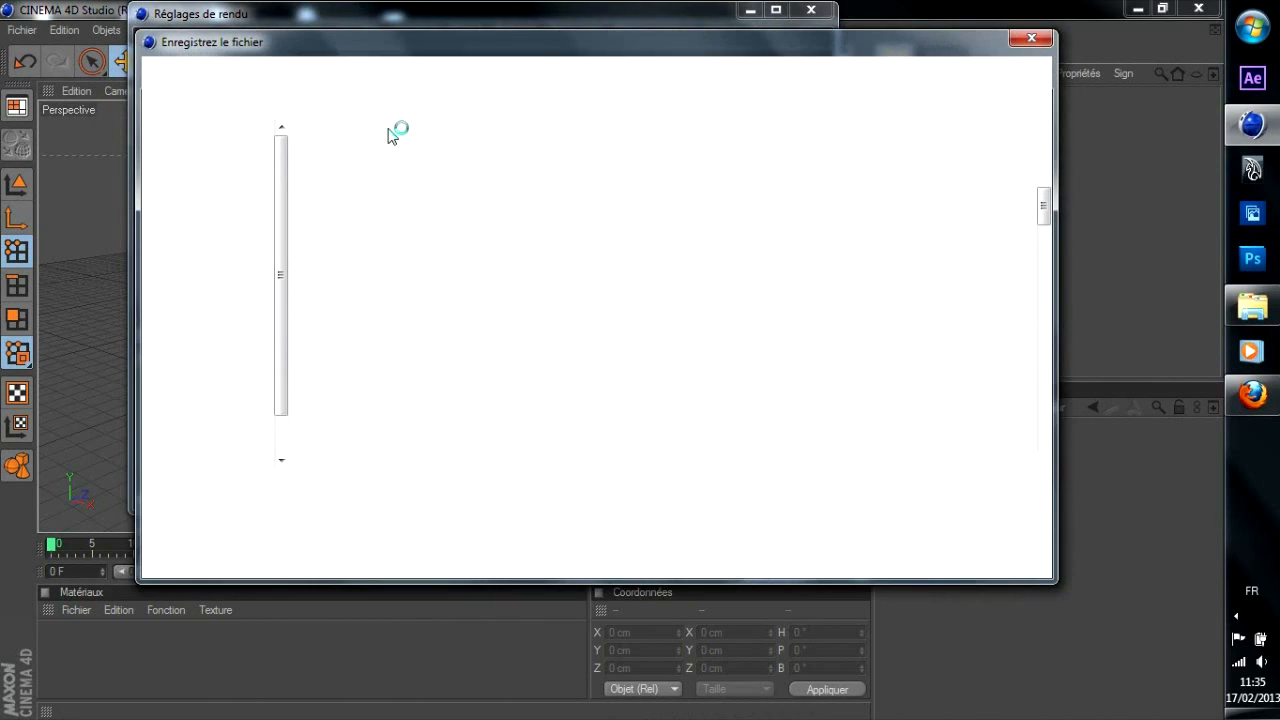
{"action": "left_click", "coordinate": [244, 196]}
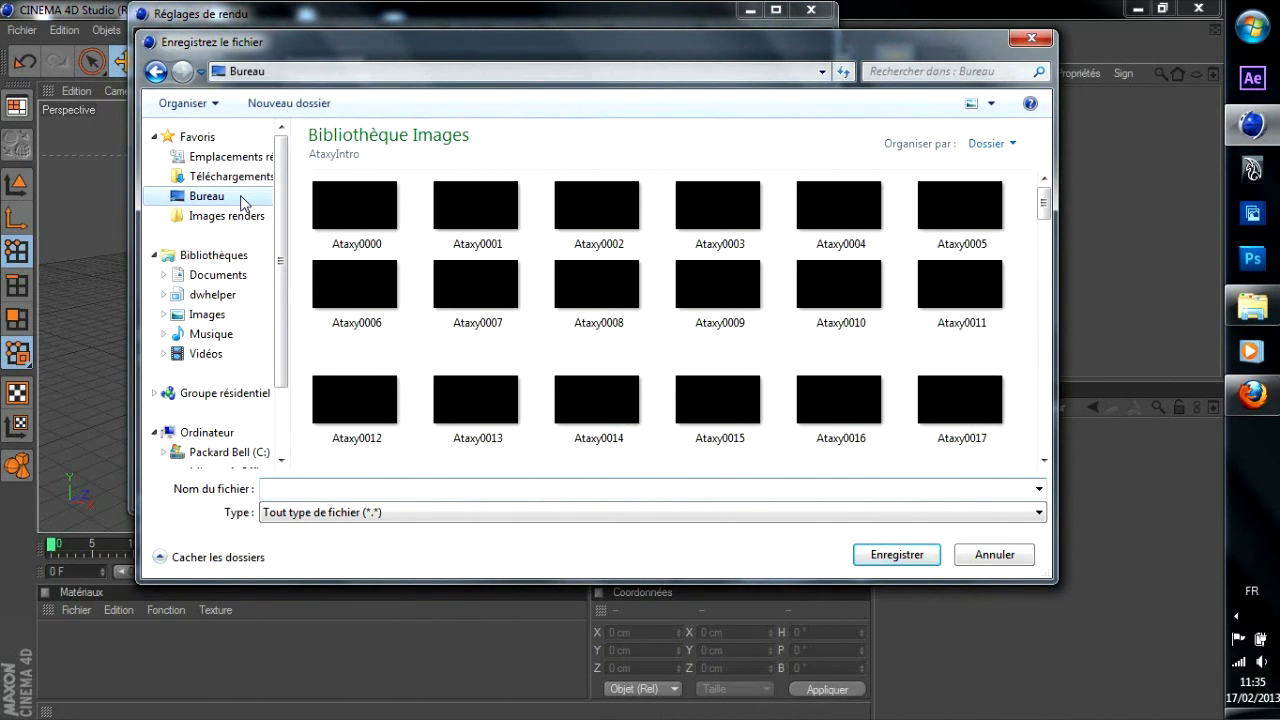
{"action": "left_click", "coordinate": [413, 488]}
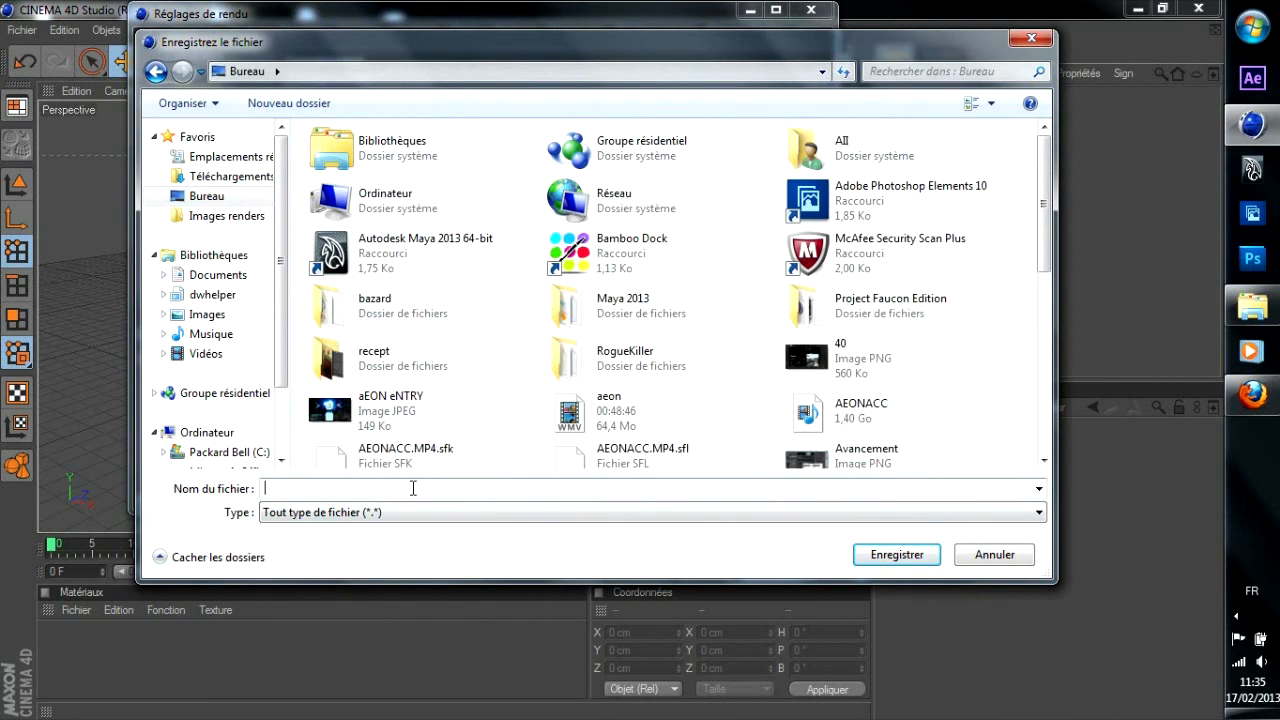
{"action": "type", "text": "Tuto"}
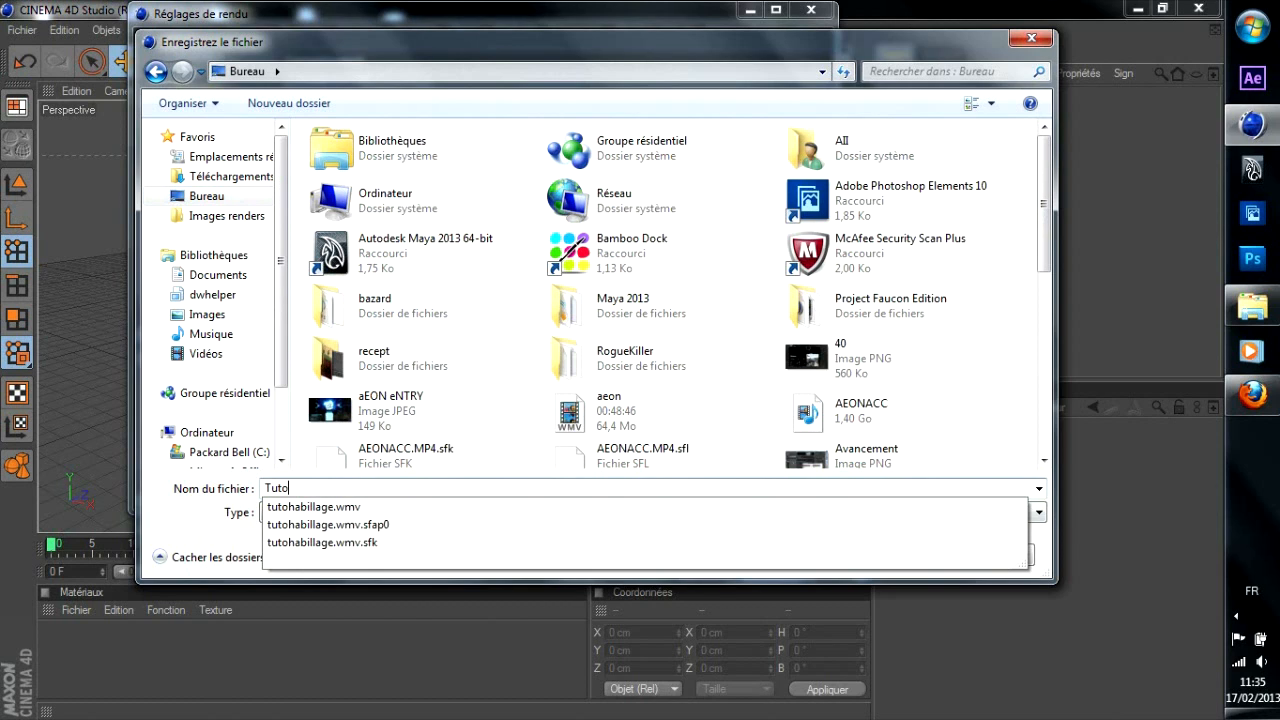
{"action": "type", "text": " Verre"}
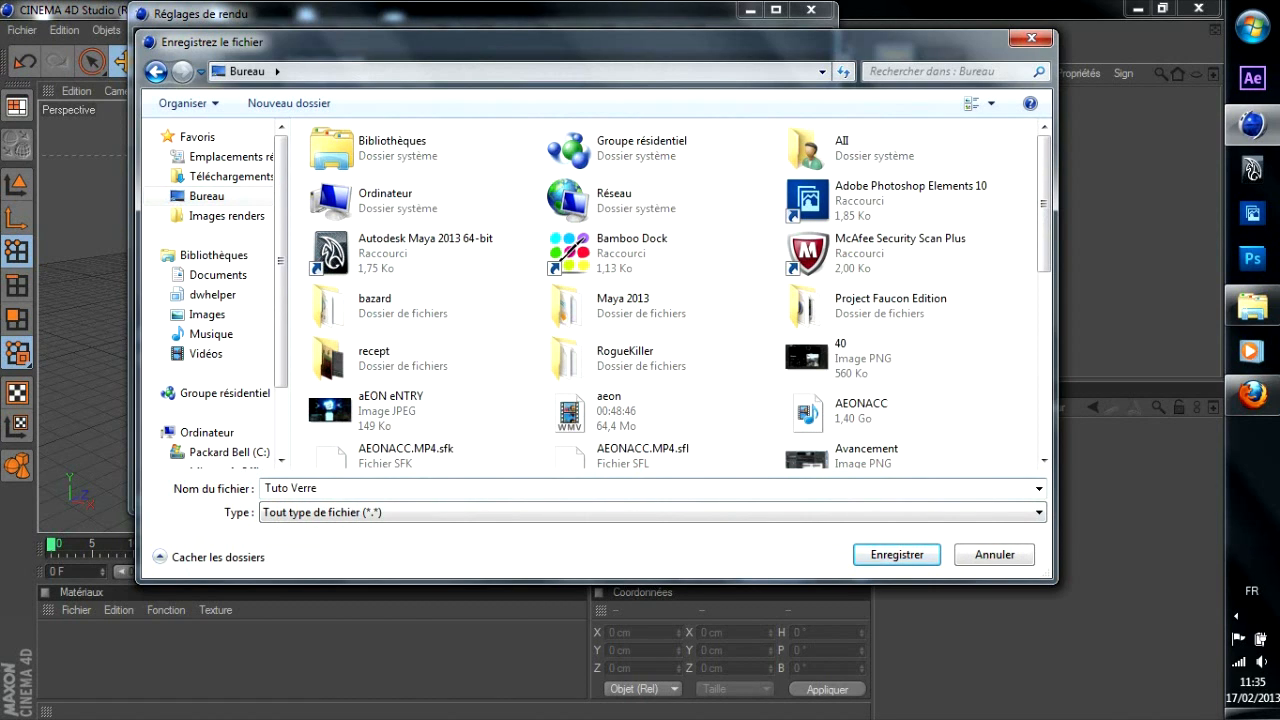
{"action": "key", "text": "Return"}
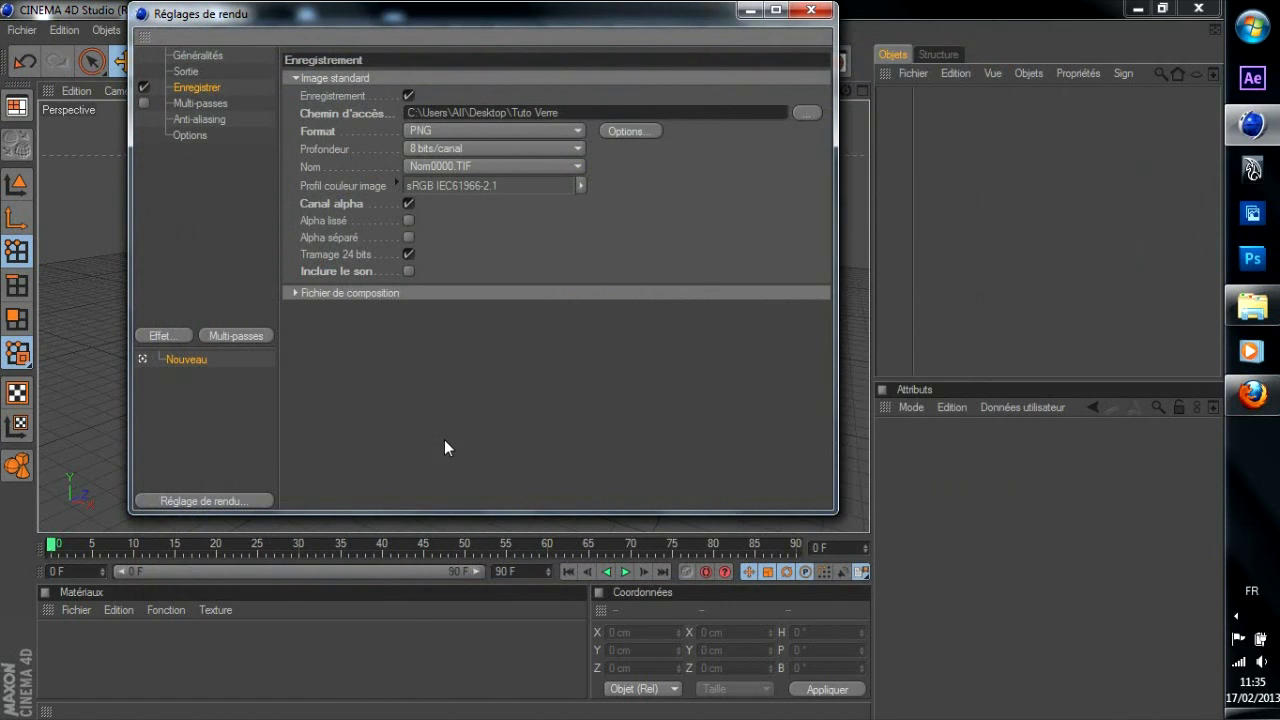
Set the render anti-aliasing to Au mieux with a minimum level of 2x2, and close the render settings
{"action": "left_click", "coordinate": [186, 135]}
{"action": "left_click", "coordinate": [179, 118]}
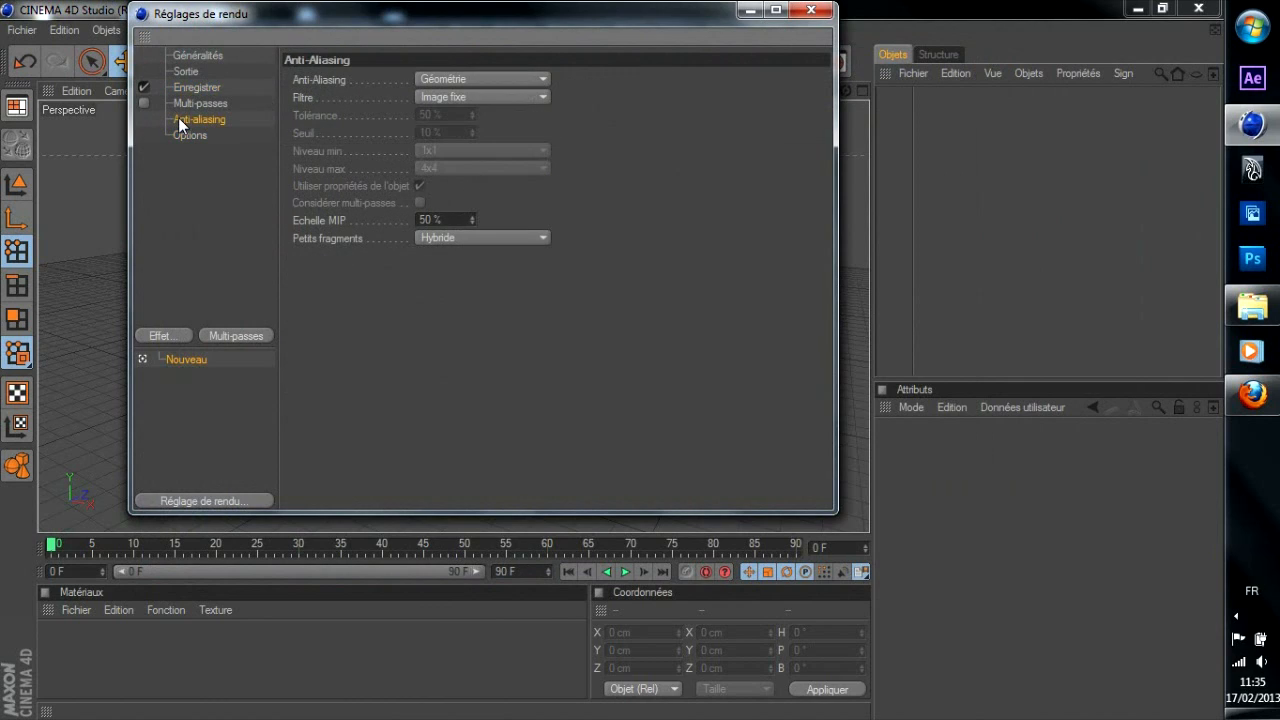
{"action": "left_click", "coordinate": [484, 79]}
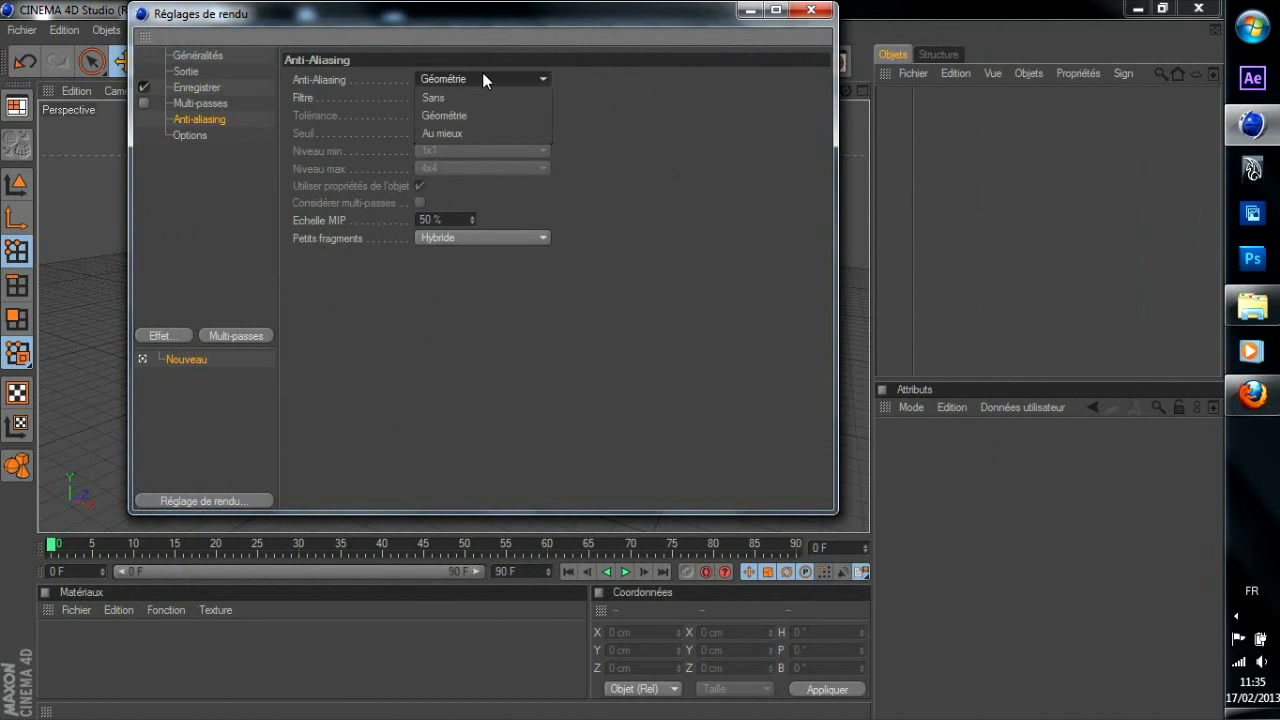
{"action": "left_click", "coordinate": [498, 128]}
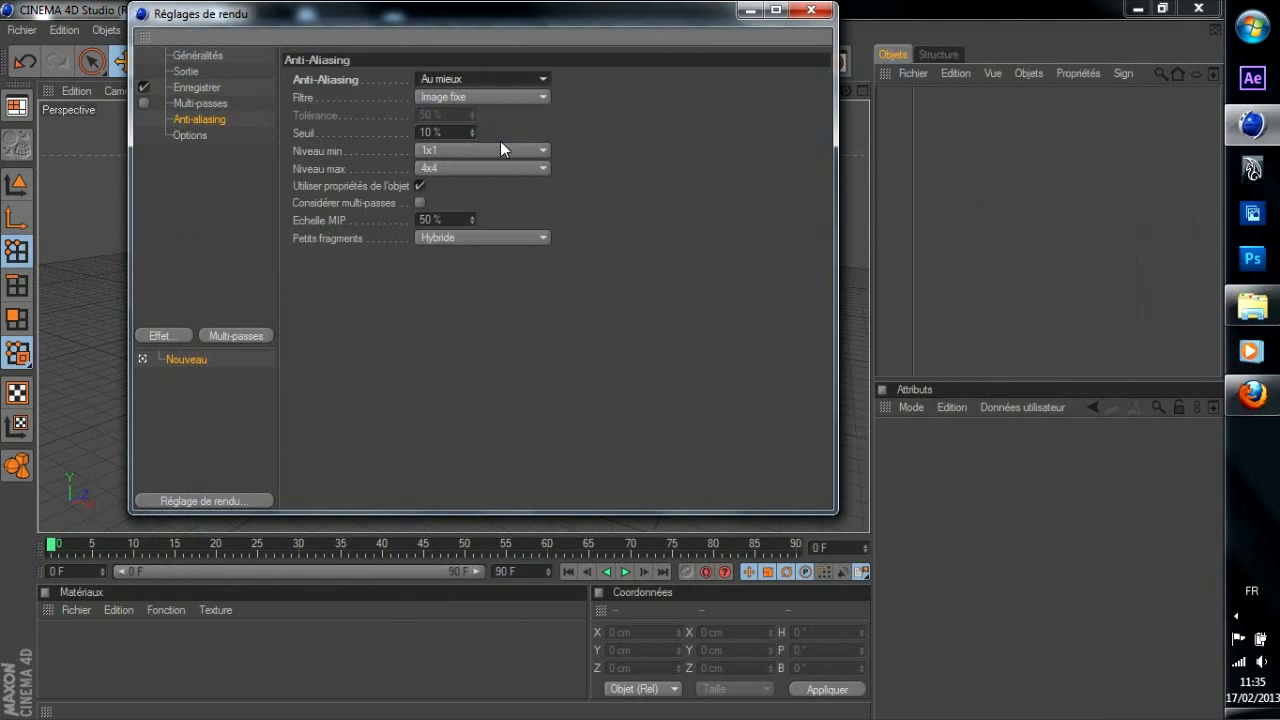
{"action": "left_click", "coordinate": [502, 151]}
{"action": "left_click", "coordinate": [513, 186]}
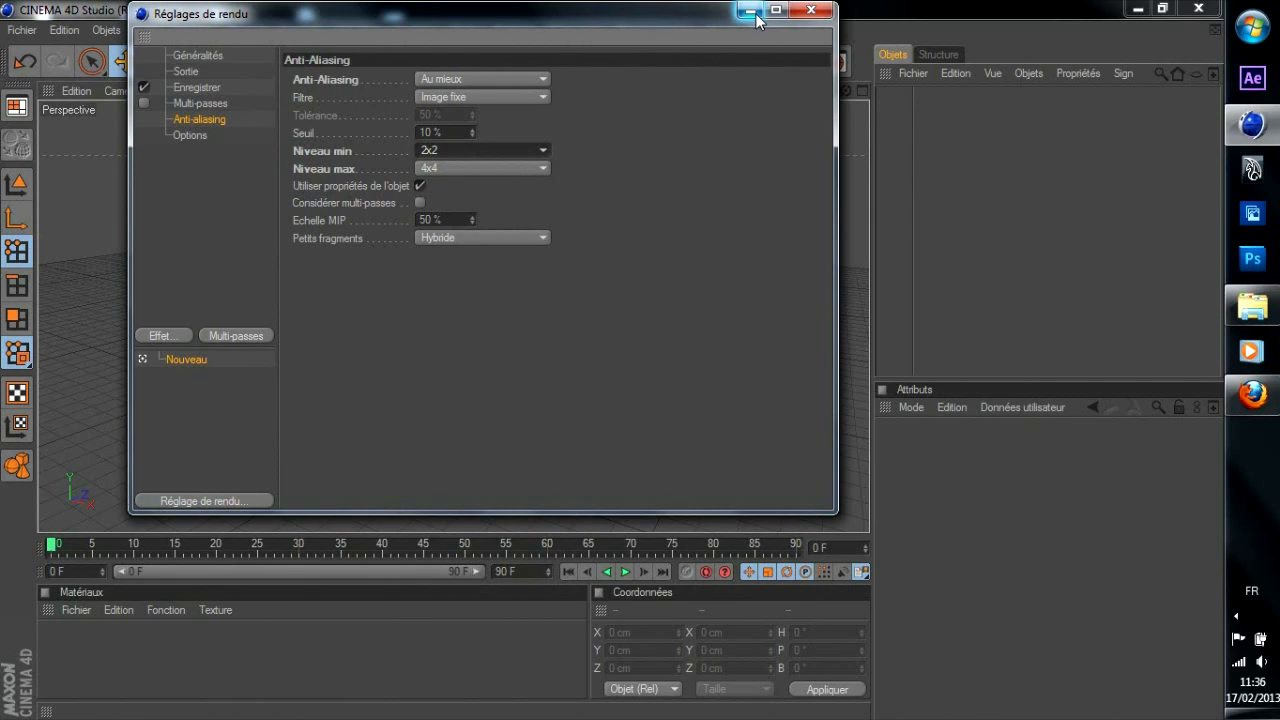
{"action": "left_click", "coordinate": [812, 11]}
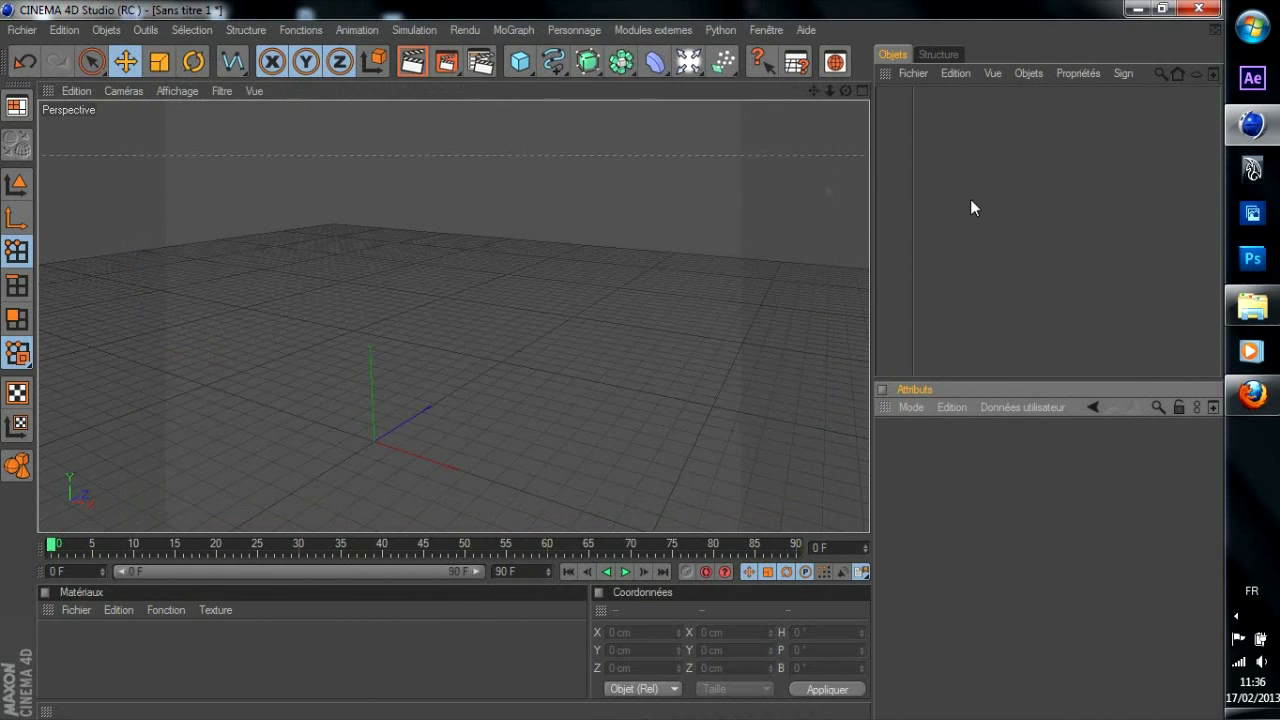
{"action": "middle_click", "coordinate": [650, 310]}
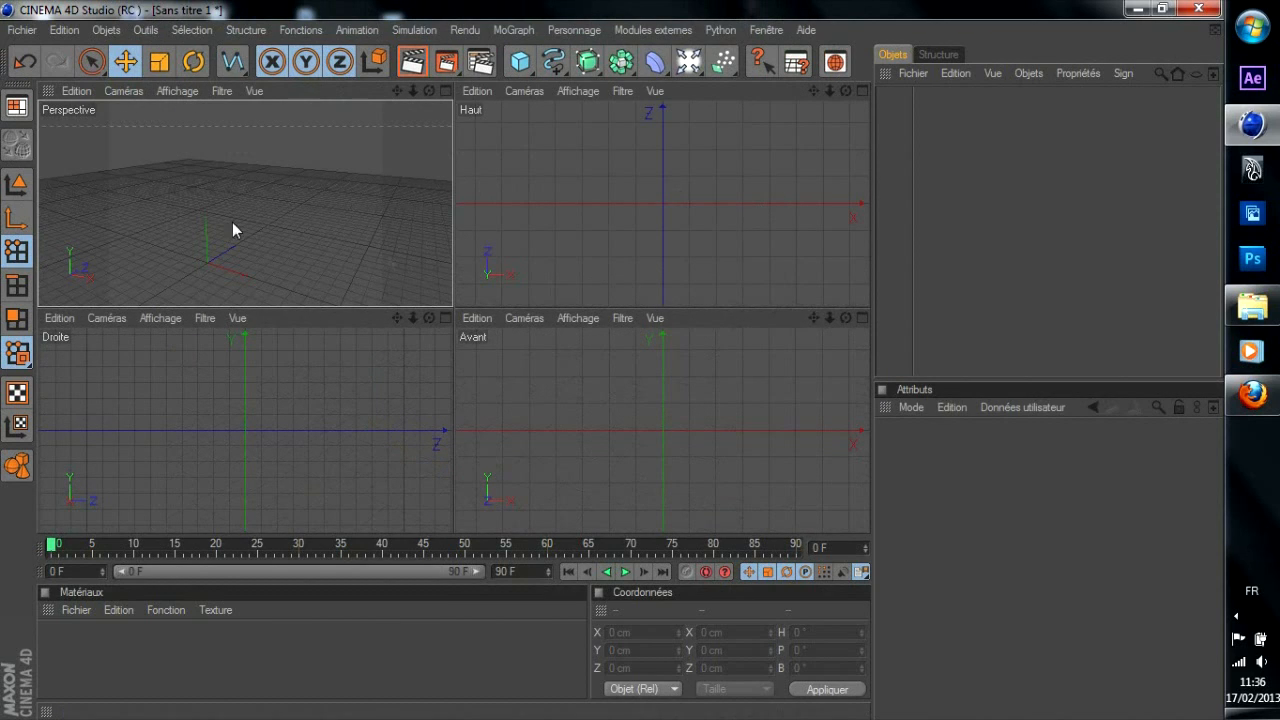
{"action": "middle_click", "coordinate": [390, 255]}
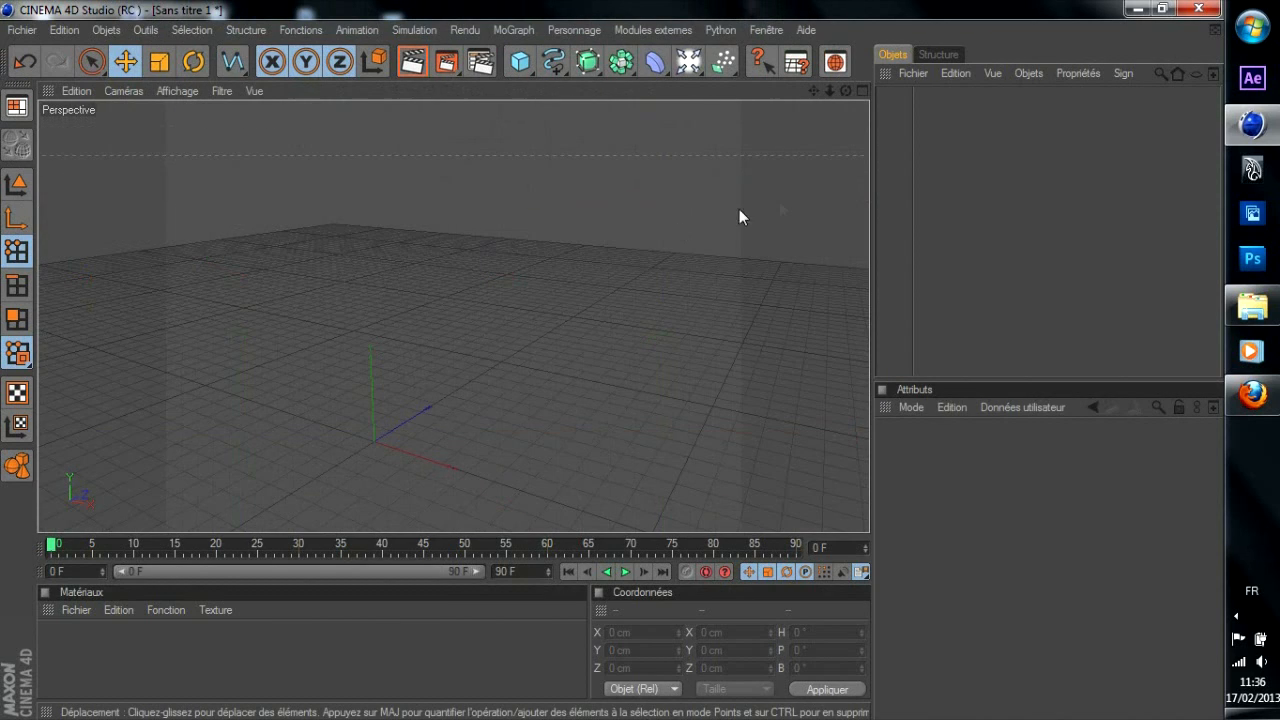
{"action": "left_click", "coordinate": [863, 91]}
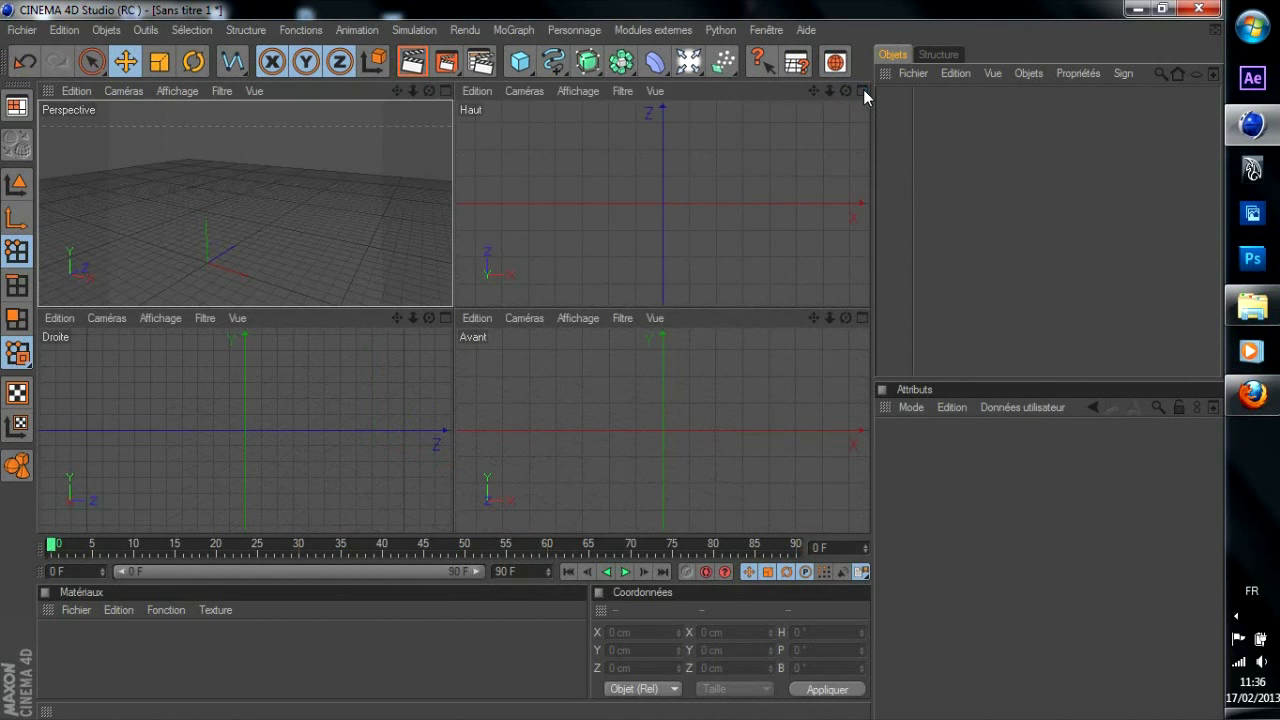
{"action": "middle_click", "coordinate": [250, 202]}
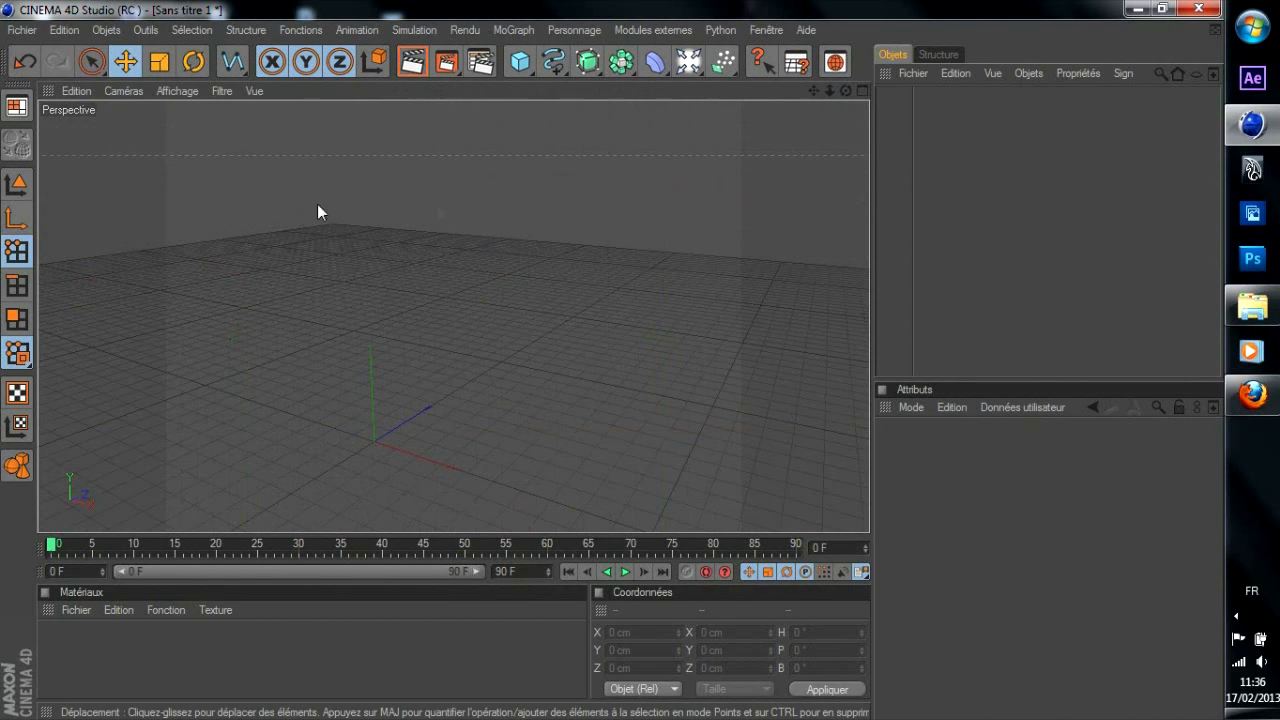
{"action": "middle_click", "coordinate": [830, 404]}
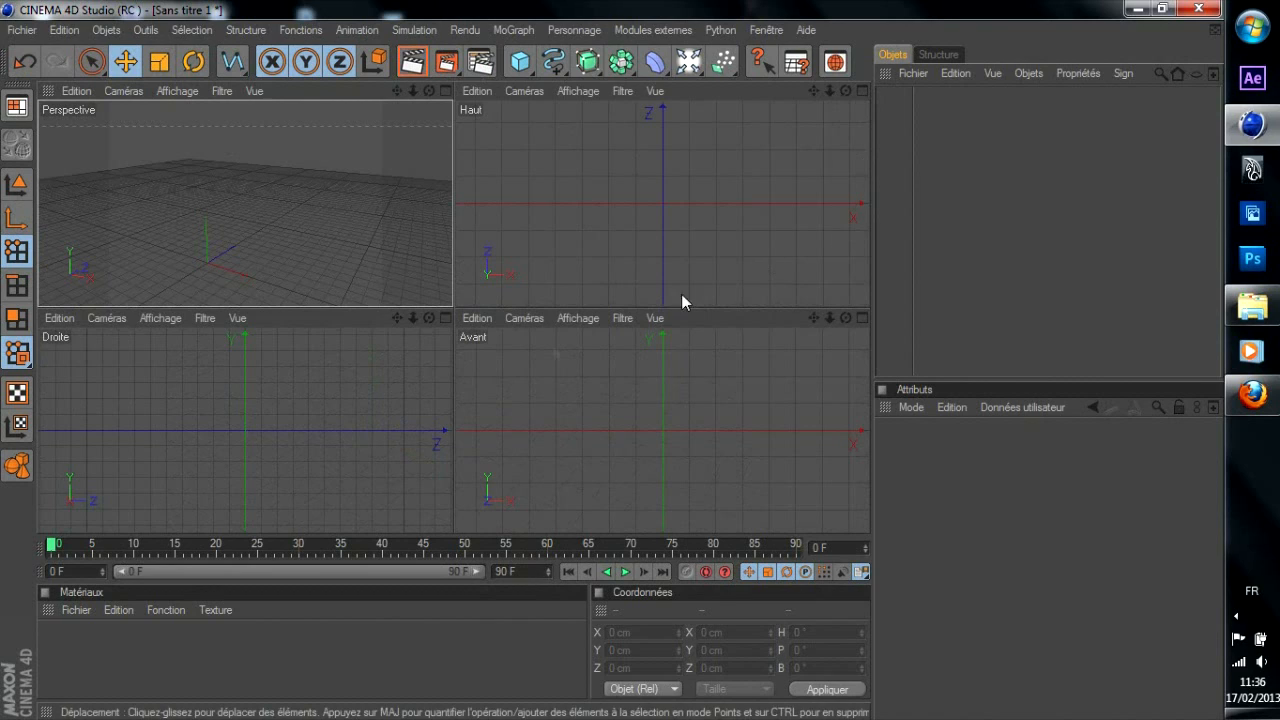
{"action": "middle_click", "coordinate": [270, 191]}
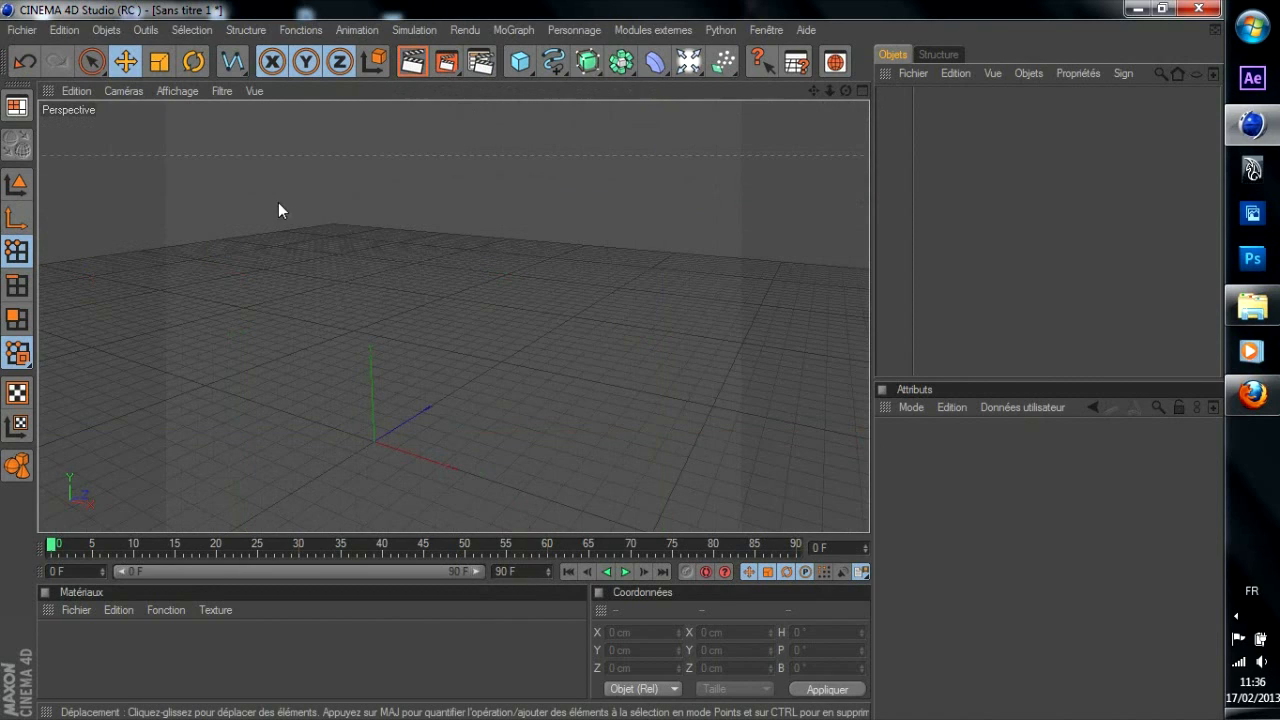
Maximize the Droite view to work on the side profile
{"action": "middle_click", "coordinate": [715, 366]}
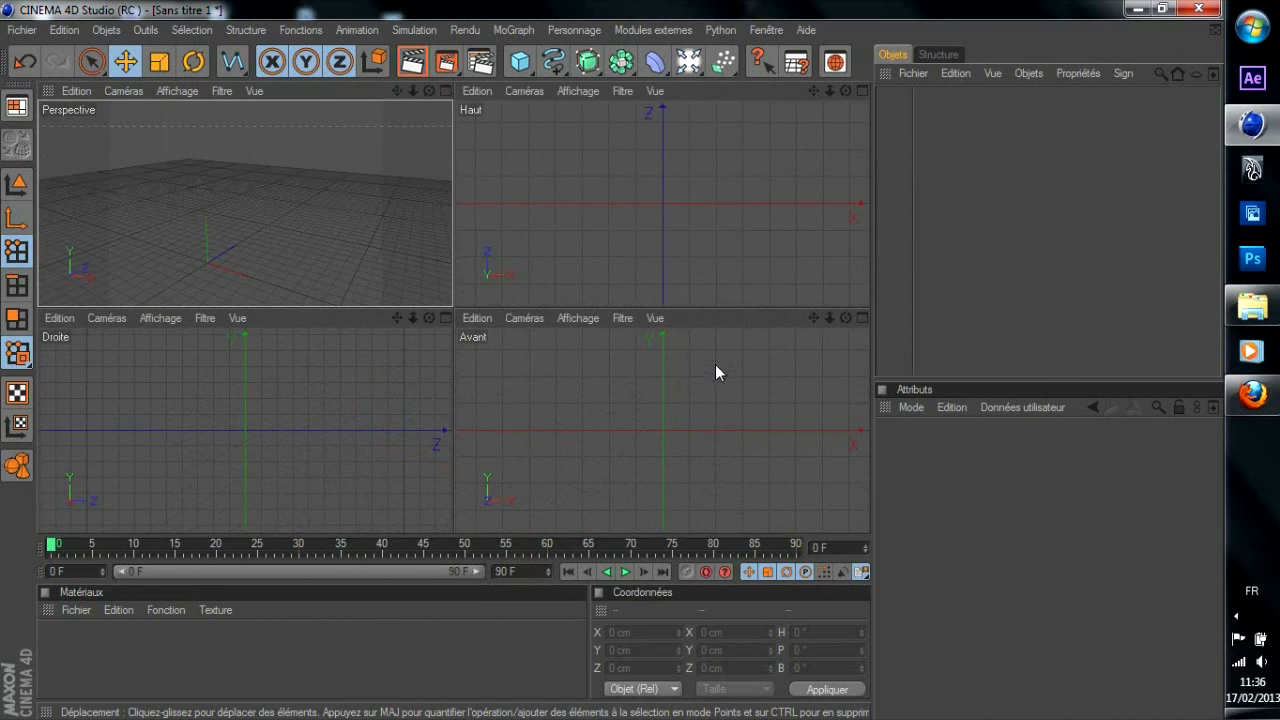
{"action": "middle_click", "coordinate": [274, 371]}
{"action": "scroll", "coordinate": [447, 256], "scroll_direction": "down", "scroll_amount": 2}
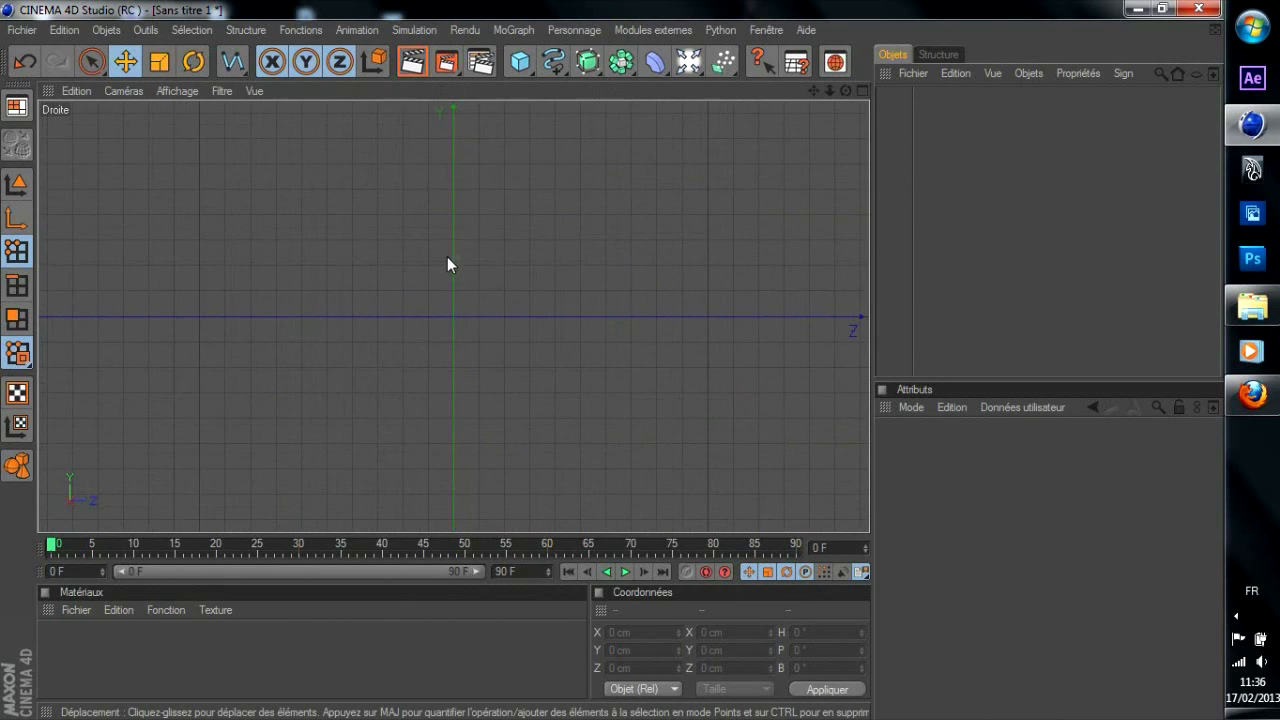
{"action": "scroll", "coordinate": [480, 260], "scroll_direction": "up", "scroll_amount": 1}
{"action": "left_click", "coordinate": [566, 69]}
{"action": "left_click", "coordinate": [688, 115]}
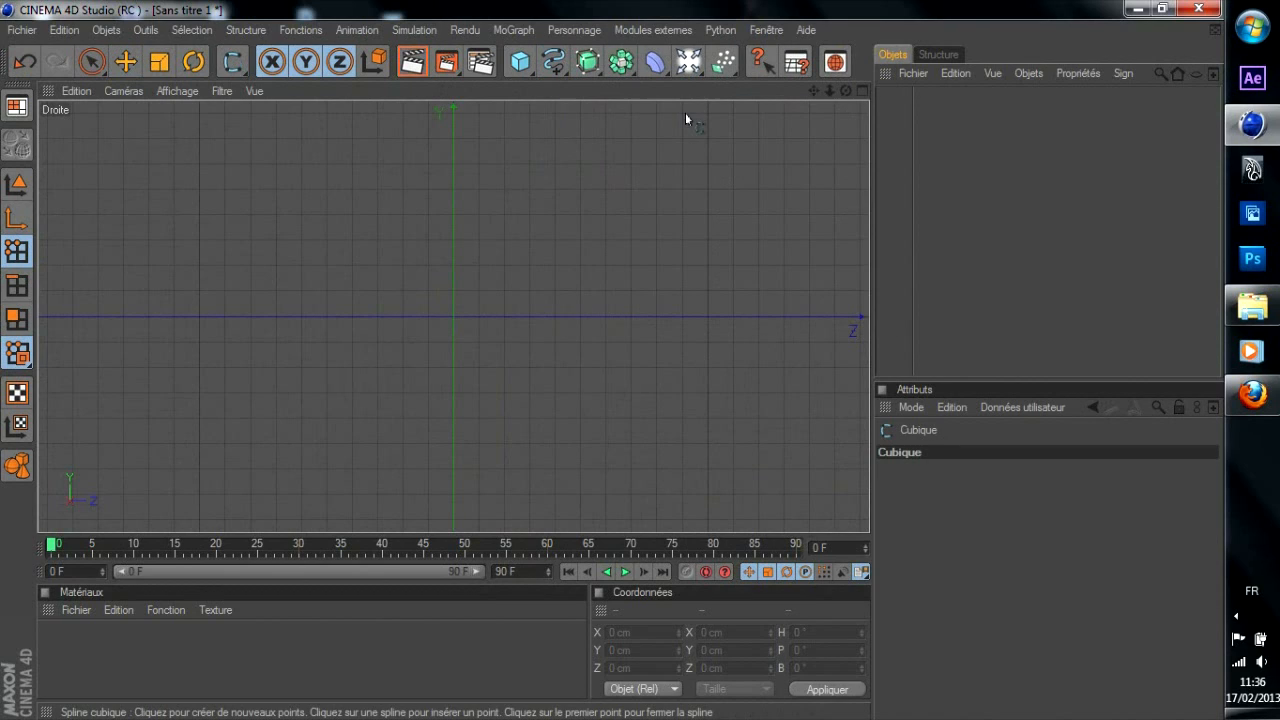
{"action": "left_click", "coordinate": [562, 73]}
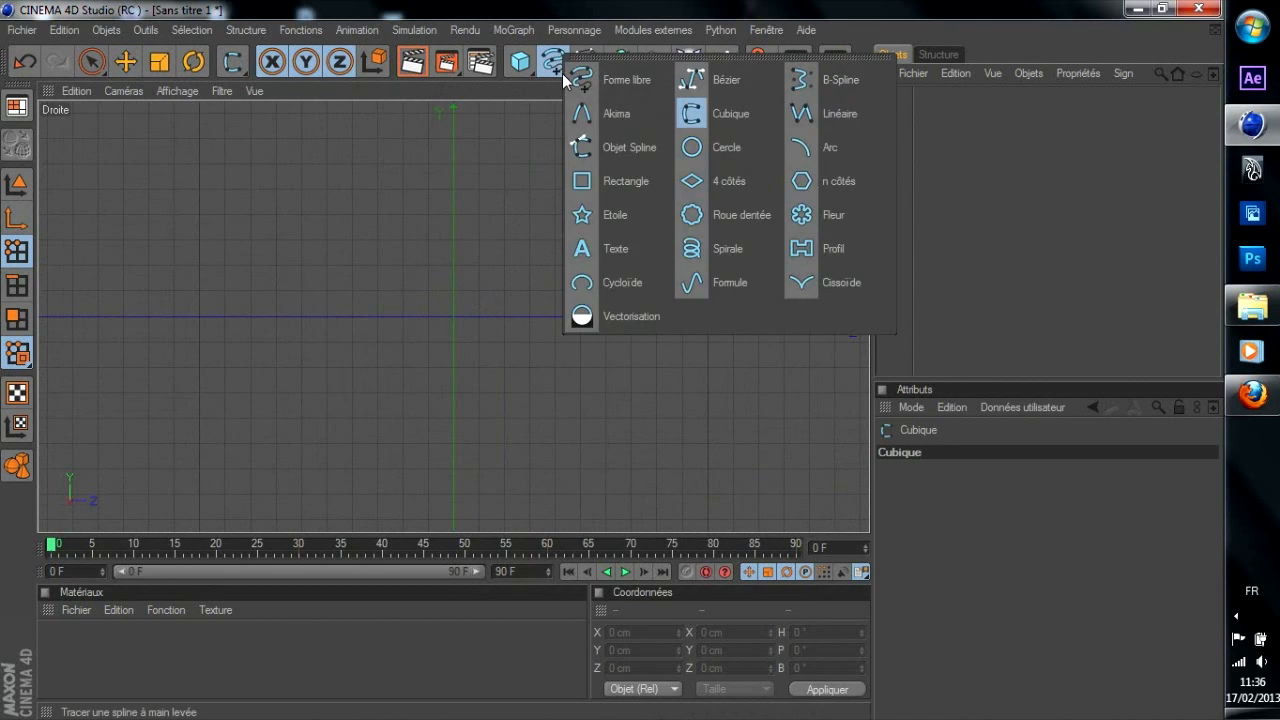
{"action": "left_click", "coordinate": [737, 127]}
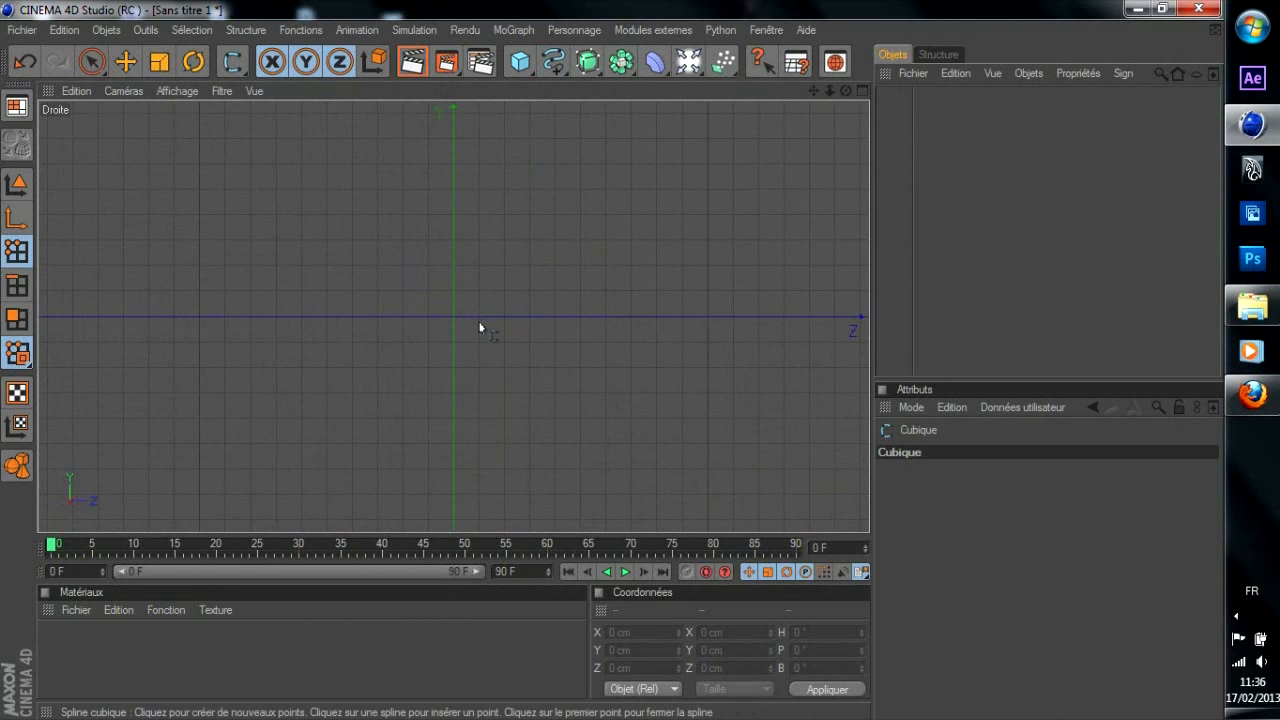
{"action": "left_click", "coordinate": [494, 274]}
{"action": "left_click", "coordinate": [338, 266]}
{"action": "left_click", "coordinate": [425, 173]}
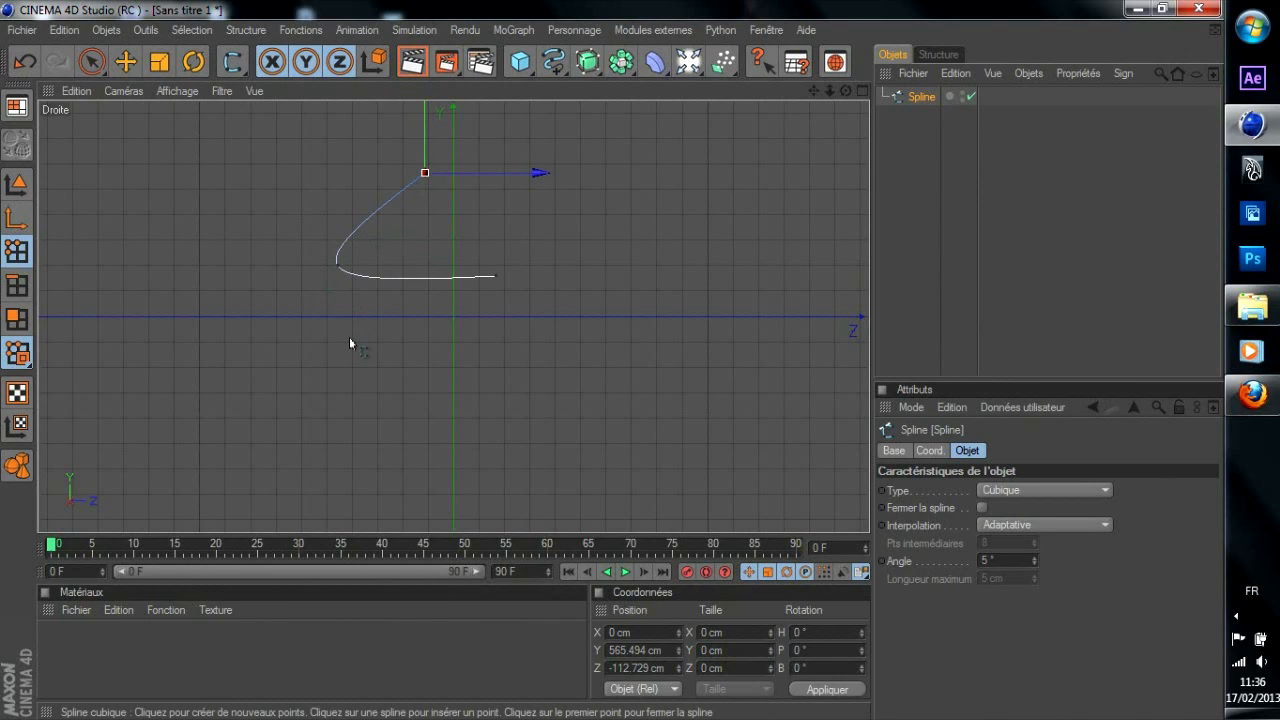
{"action": "key", "text": "ctrl+z"}
{"action": "key", "text": "ctrl+z"}
{"action": "key", "text": "ctrl+z"}
{"action": "key", "text": "ctrl+z"}
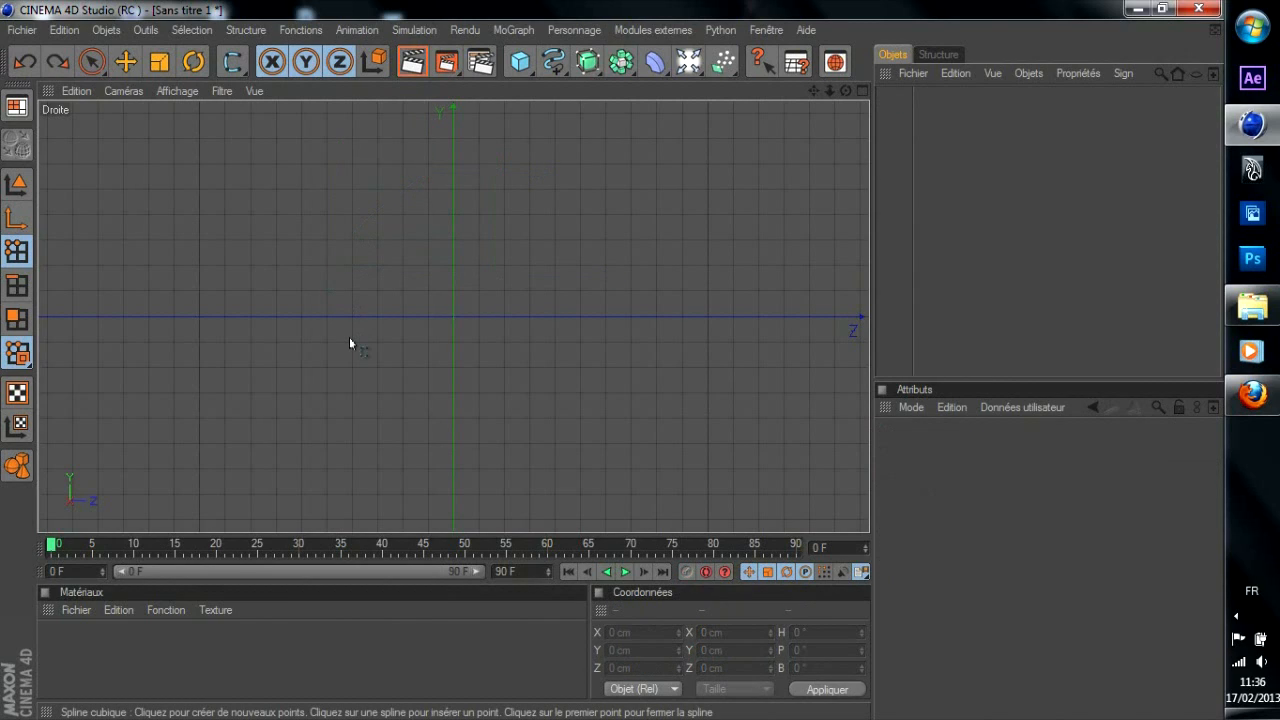
Draw a linear spline from the origin to about Z -102 cm, then up to about Y 499 cm, Z -146 cm
{"action": "left_click_drag", "start_coordinate": [553, 62], "coordinate": [839, 117]}
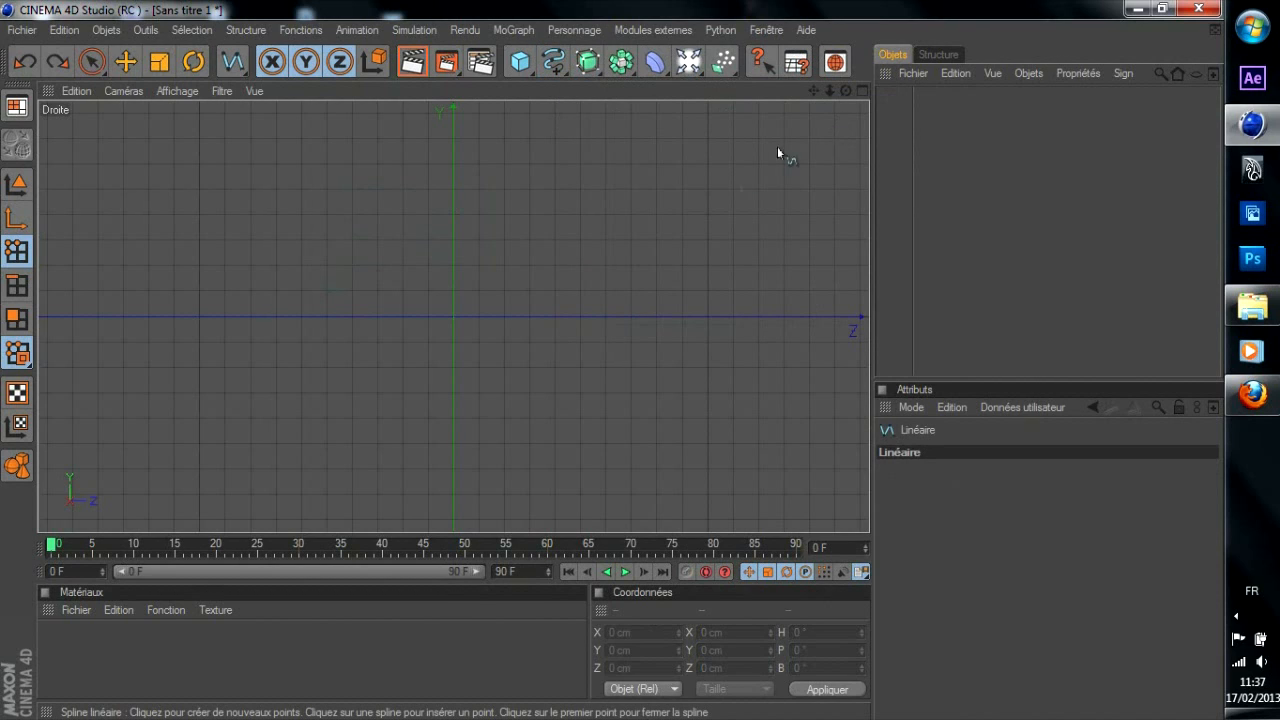
{"action": "left_click", "coordinate": [453, 316]}
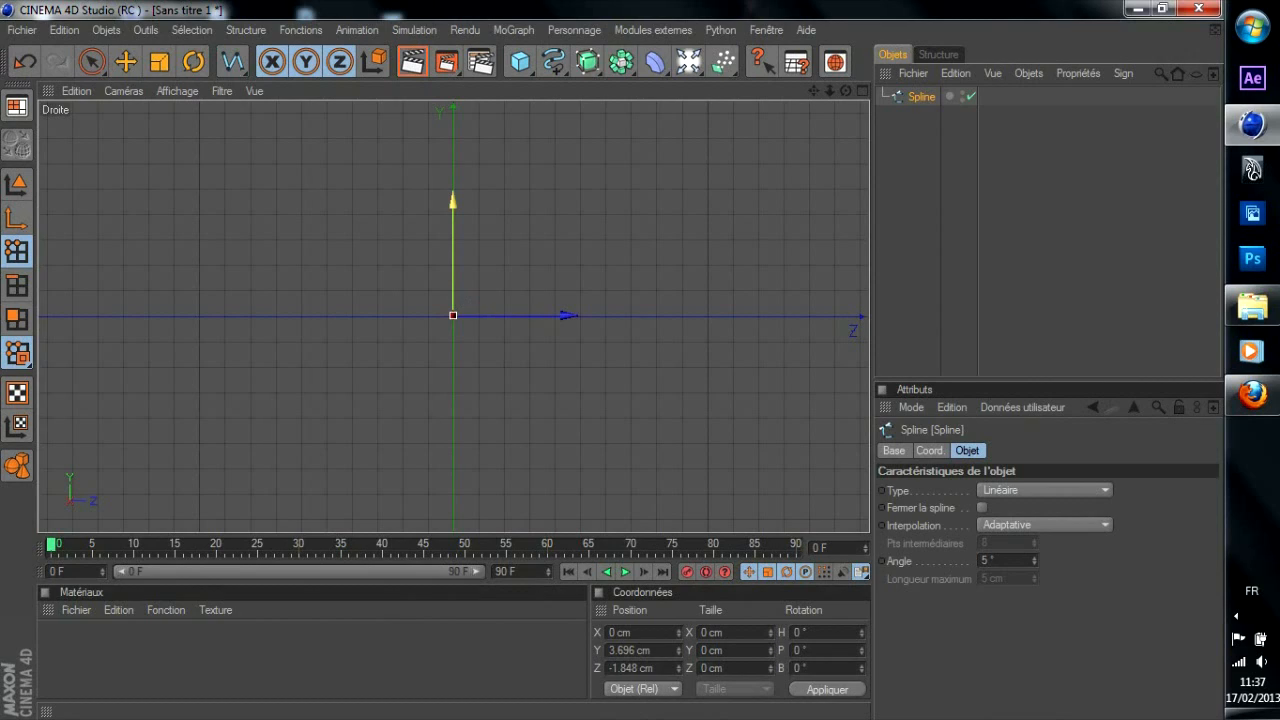
{"action": "left_click_drag", "start_coordinate": [452, 288], "coordinate": [452, 291]}
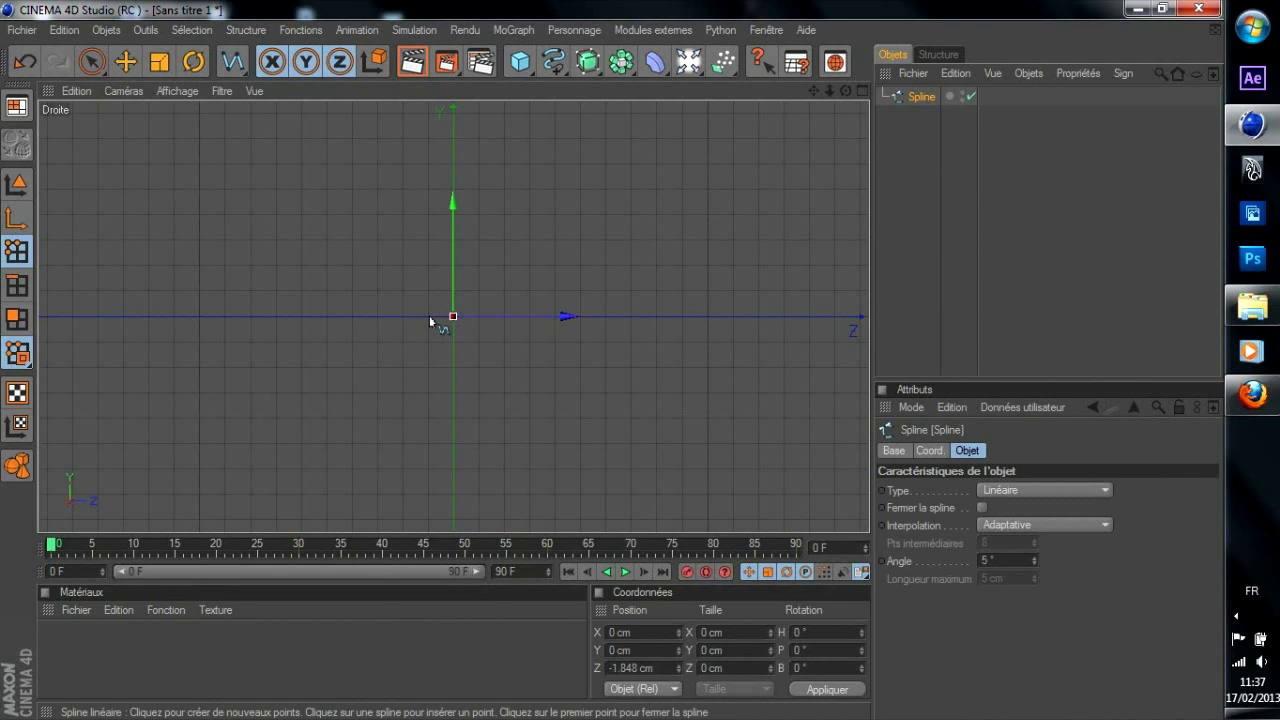
{"action": "left_click", "coordinate": [429, 321]}
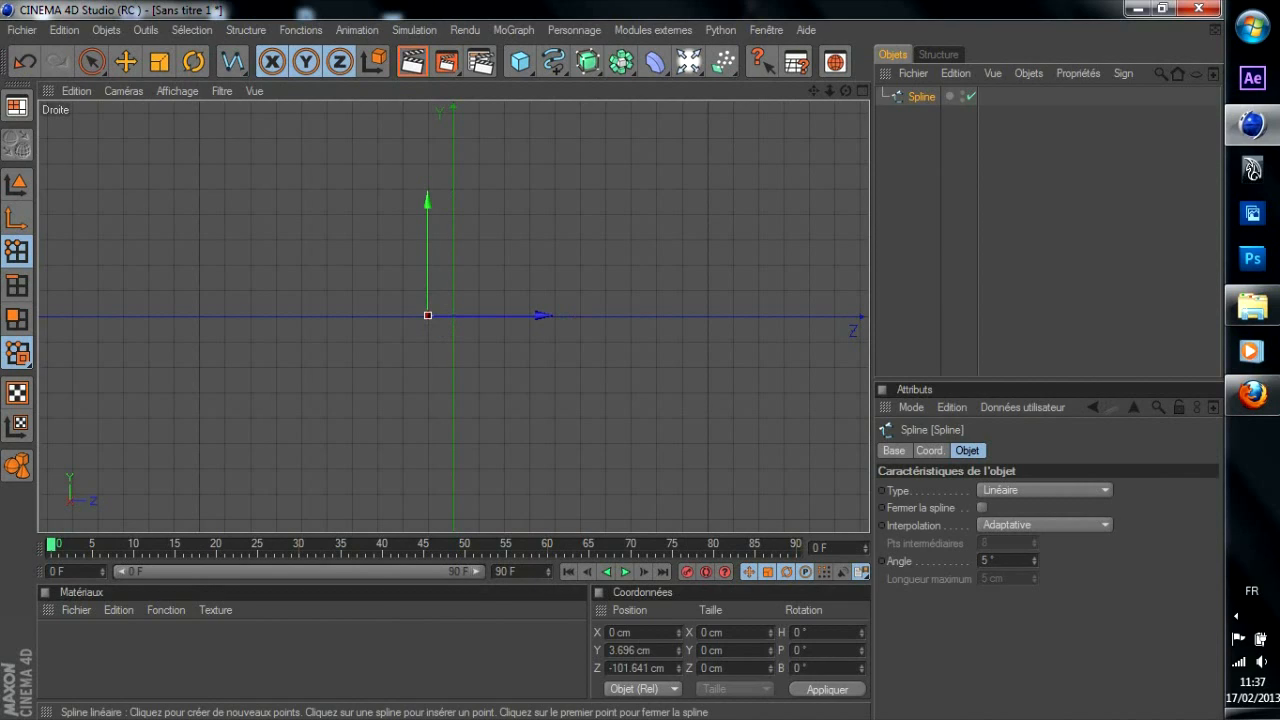
{"action": "left_click", "coordinate": [416, 189]}
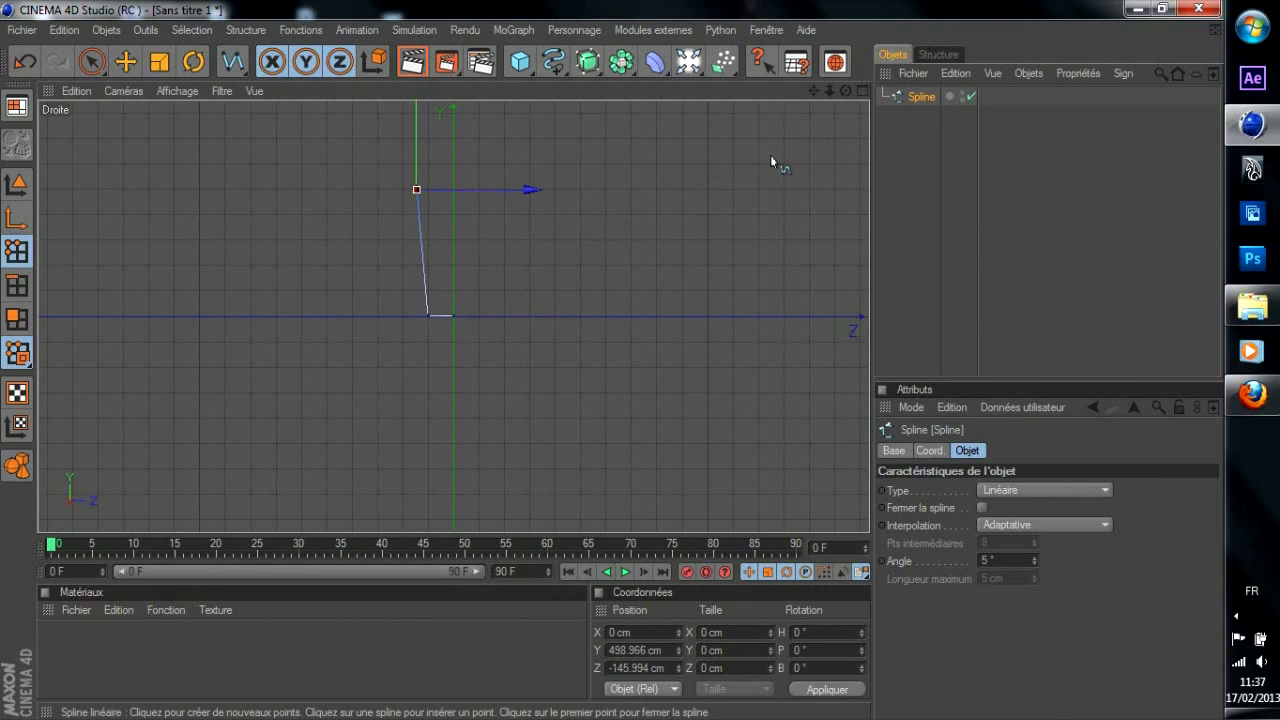
Add a Révolution NURBS and nest the spline inside it to form the glass, viewed in Perspective
{"action": "middle_click", "coordinate": [613, 278]}
{"action": "middle_click", "coordinate": [306, 172]}
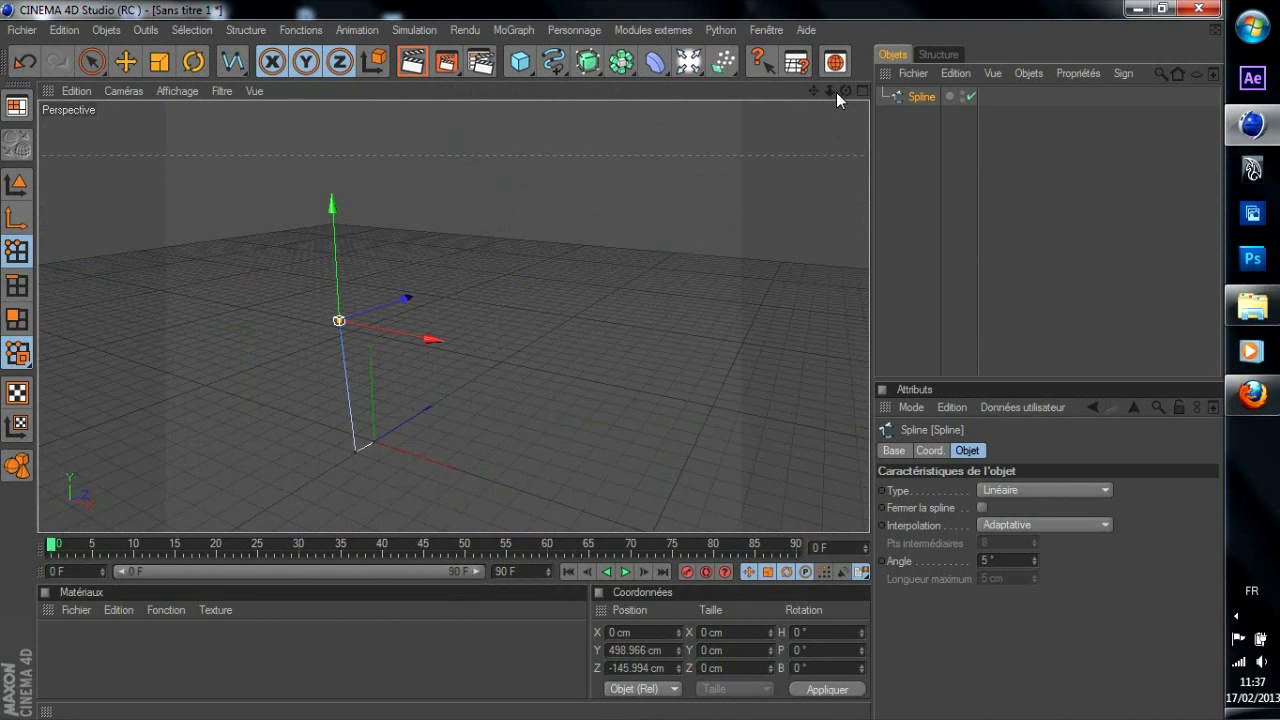
{"action": "mouse_move", "coordinate": [844, 89]}
{"action": "left_mouse_down"}
{"action": "mouse_move", "coordinate": [855, 145]}
{"action": "mouse_move", "coordinate": [850, 100]}
{"action": "mouse_move", "coordinate": [980, 195]}
{"action": "mouse_move", "coordinate": [760, 34]}
{"action": "mouse_move", "coordinate": [848, 101]}
{"action": "left_mouse_up"}
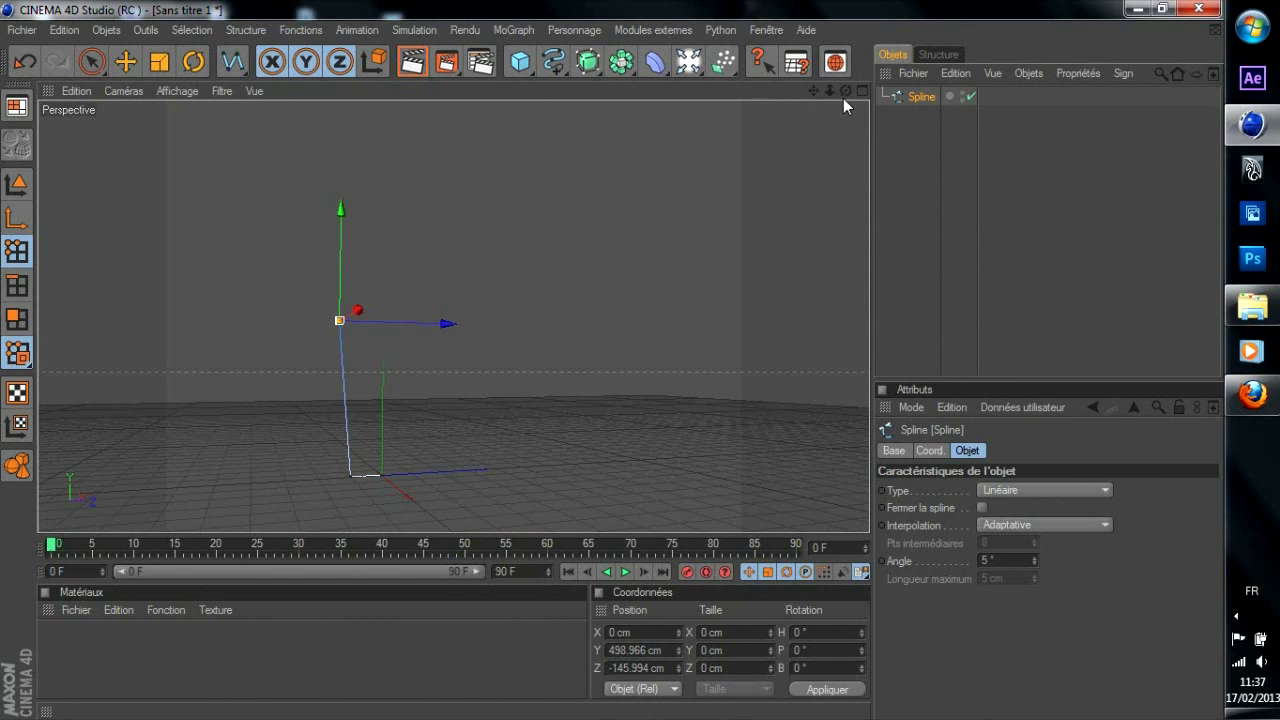
{"action": "left_click_drag", "start_coordinate": [845, 96], "coordinate": [821, 105]}
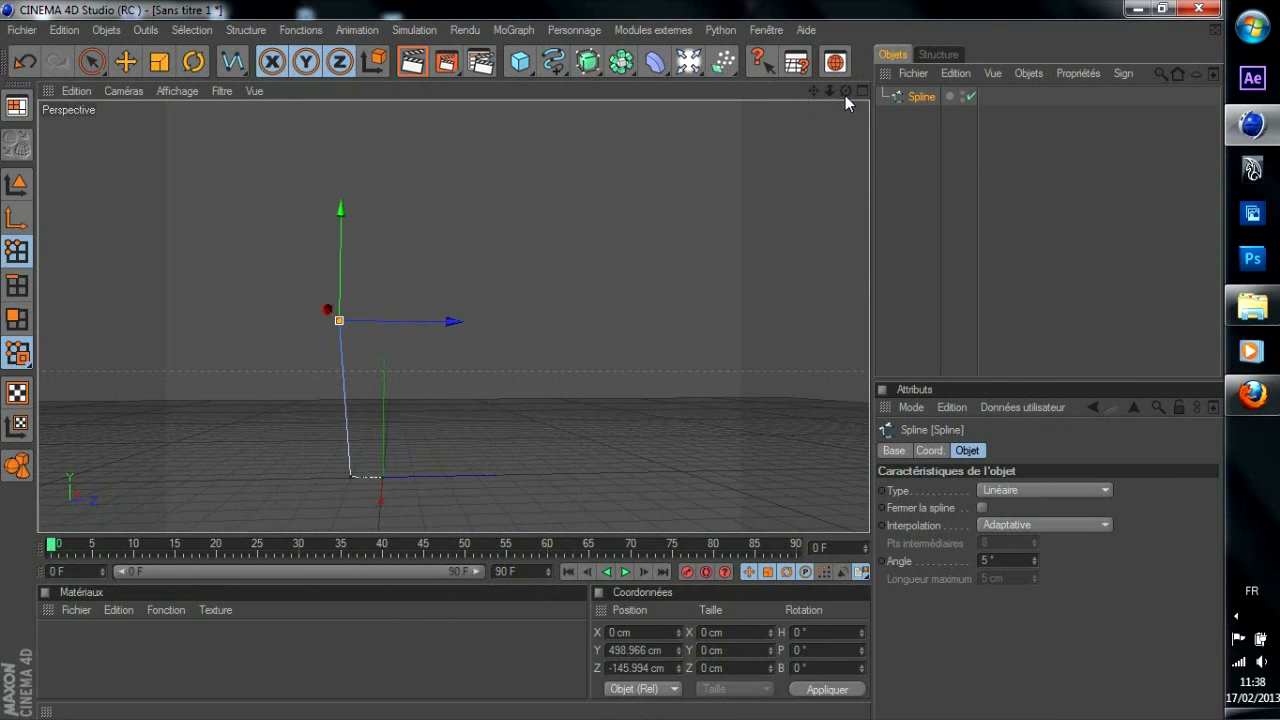
{"action": "left_click", "coordinate": [584, 62]}
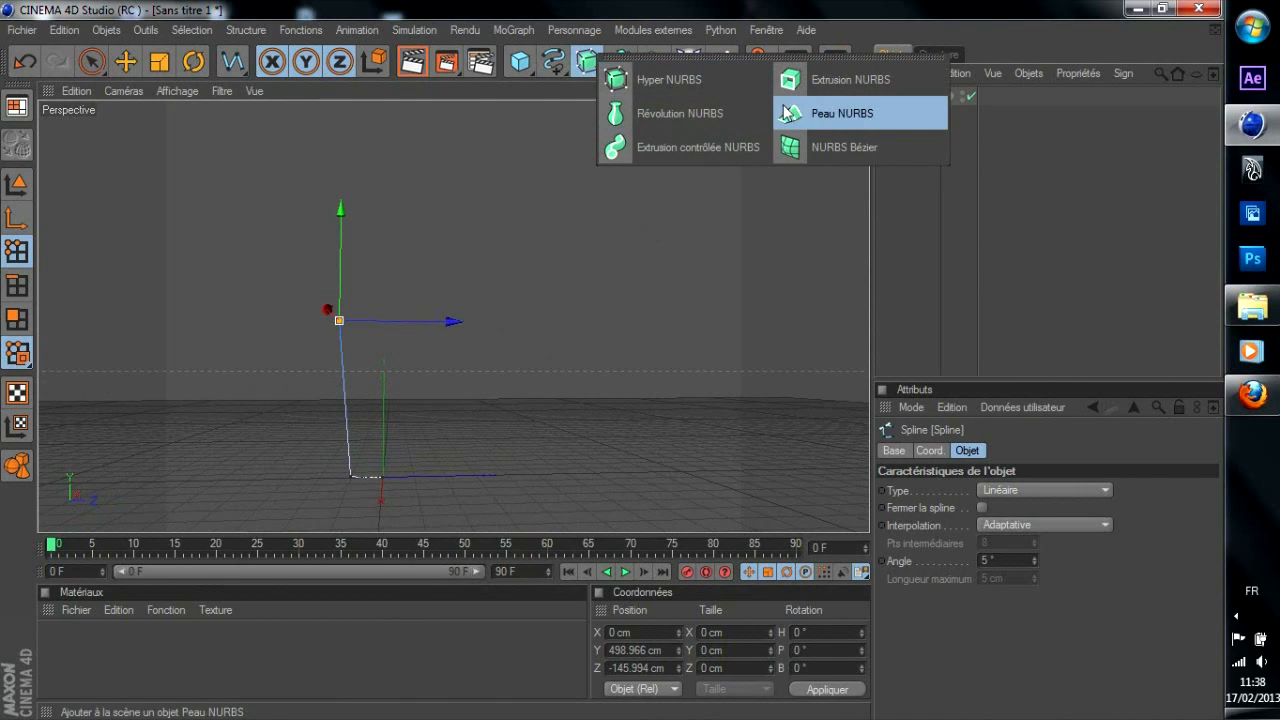
{"action": "left_click", "coordinate": [751, 120], "text": "alt"}
{"action": "left_click", "coordinate": [938, 117]}
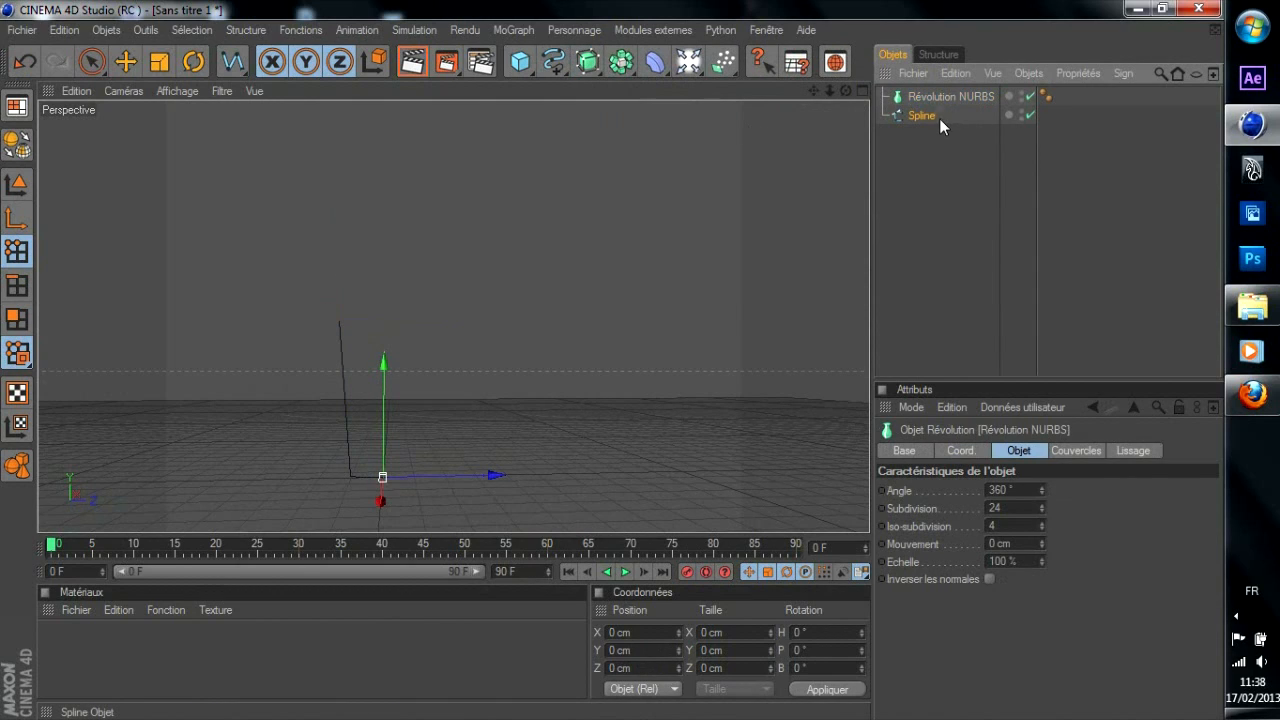
{"action": "left_click_drag", "start_coordinate": [943, 95], "coordinate": [943, 97]}
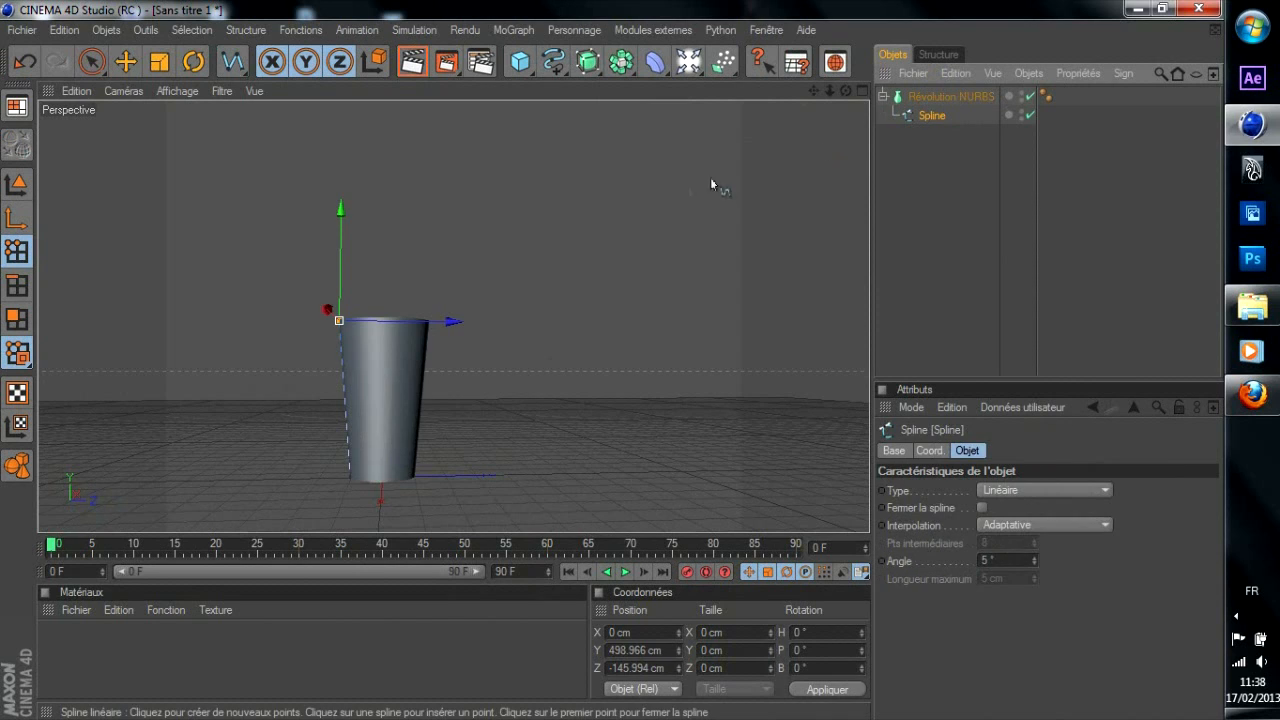
{"action": "mouse_move", "coordinate": [845, 91]}
{"action": "left_mouse_down"}
{"action": "mouse_move", "coordinate": [770, 160]}
{"action": "mouse_move", "coordinate": [735, 108]}
{"action": "mouse_move", "coordinate": [708, 95]}
{"action": "mouse_move", "coordinate": [843, 94]}
{"action": "left_mouse_up"}
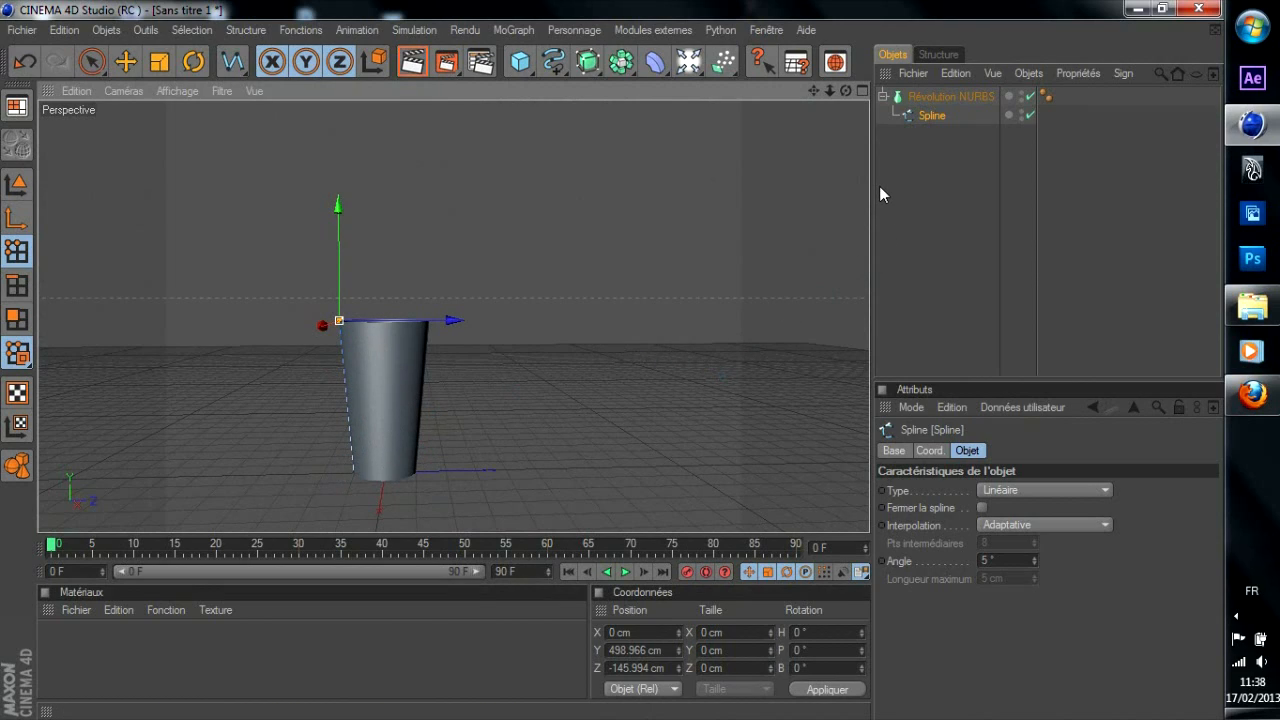
Move the Révolution NURBS glass along the negative Z axis, well clear of the origin
{"action": "middle_click", "coordinate": [389, 468]}
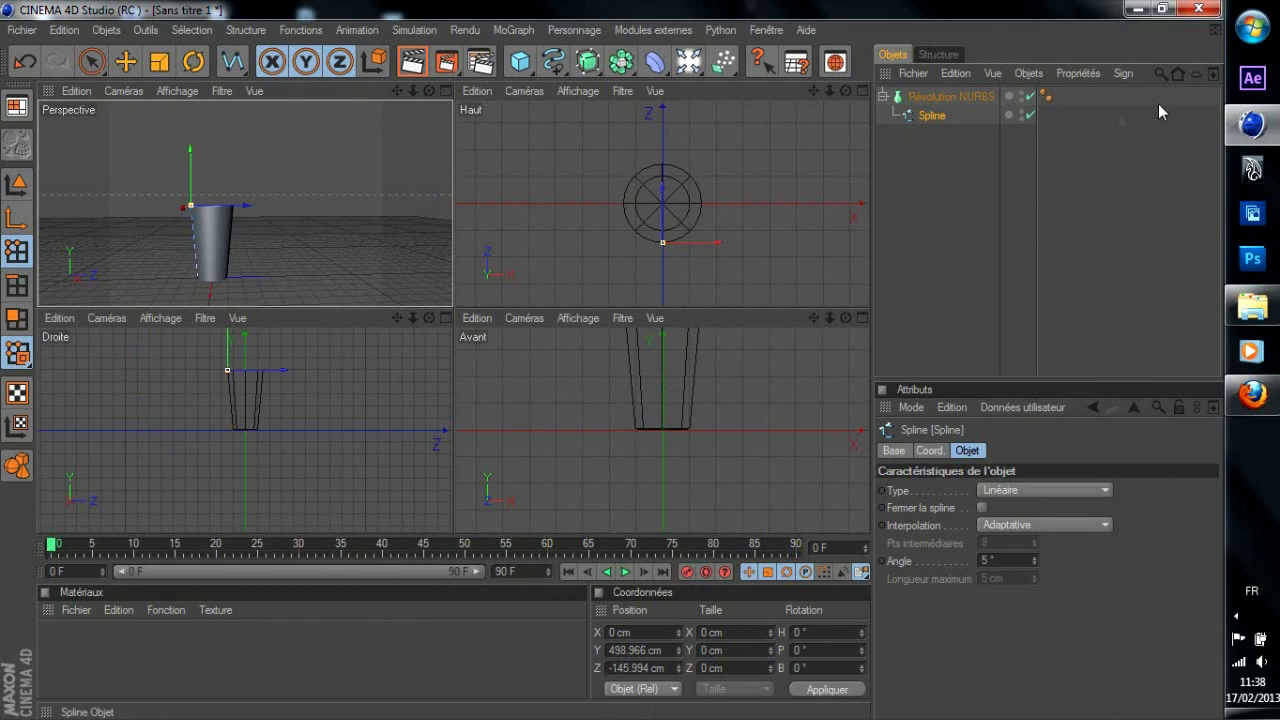
{"action": "left_click", "coordinate": [993, 96]}
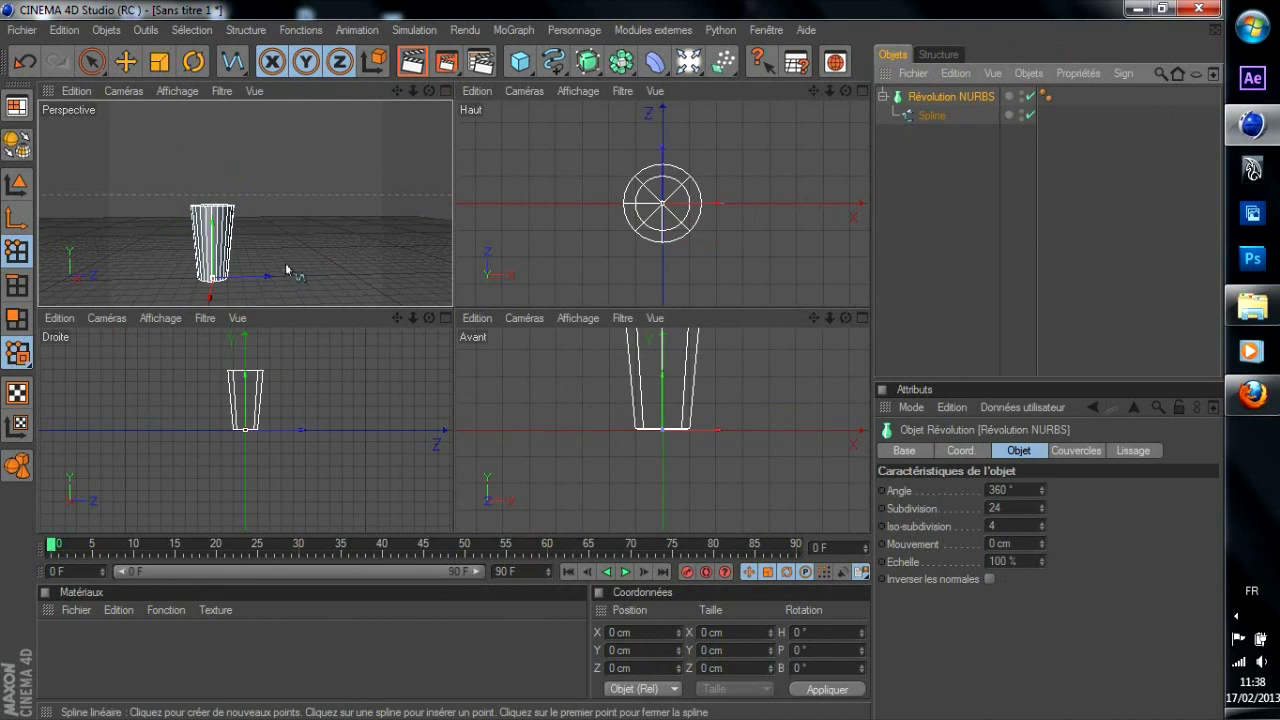
{"action": "left_click_drag", "start_coordinate": [240, 283], "coordinate": [176, 281]}
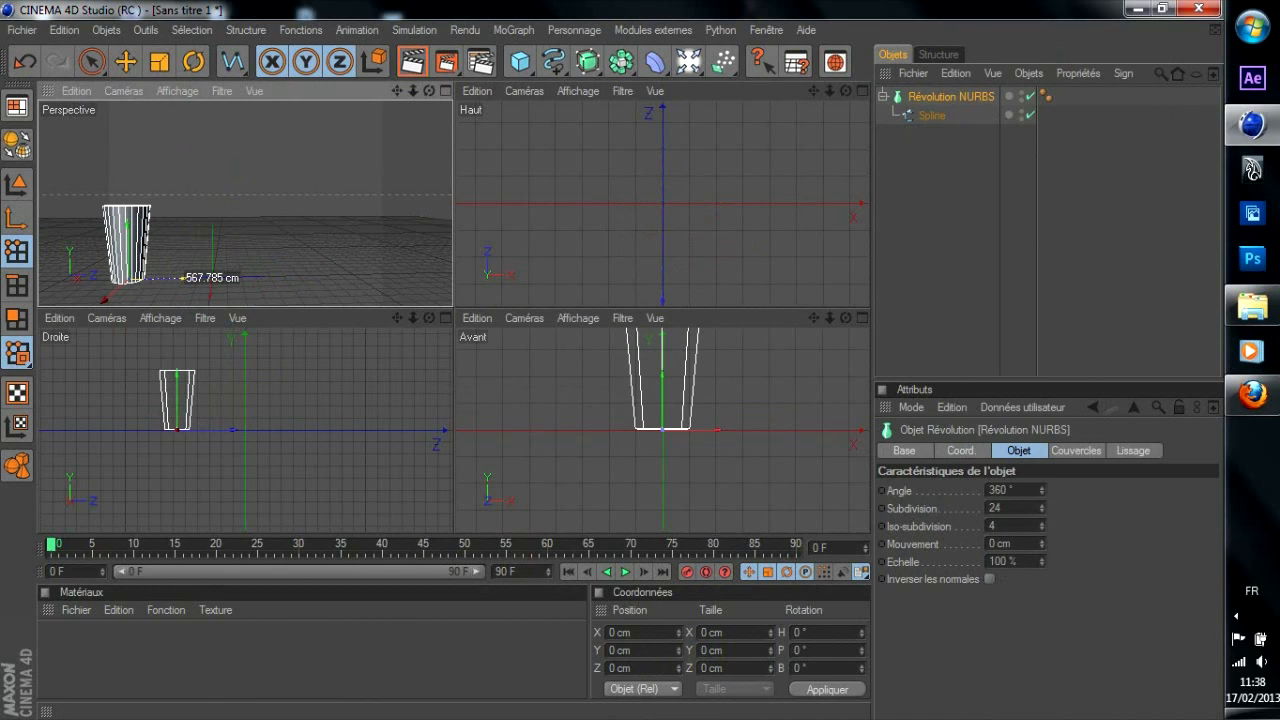
{"action": "middle_click", "coordinate": [371, 377]}
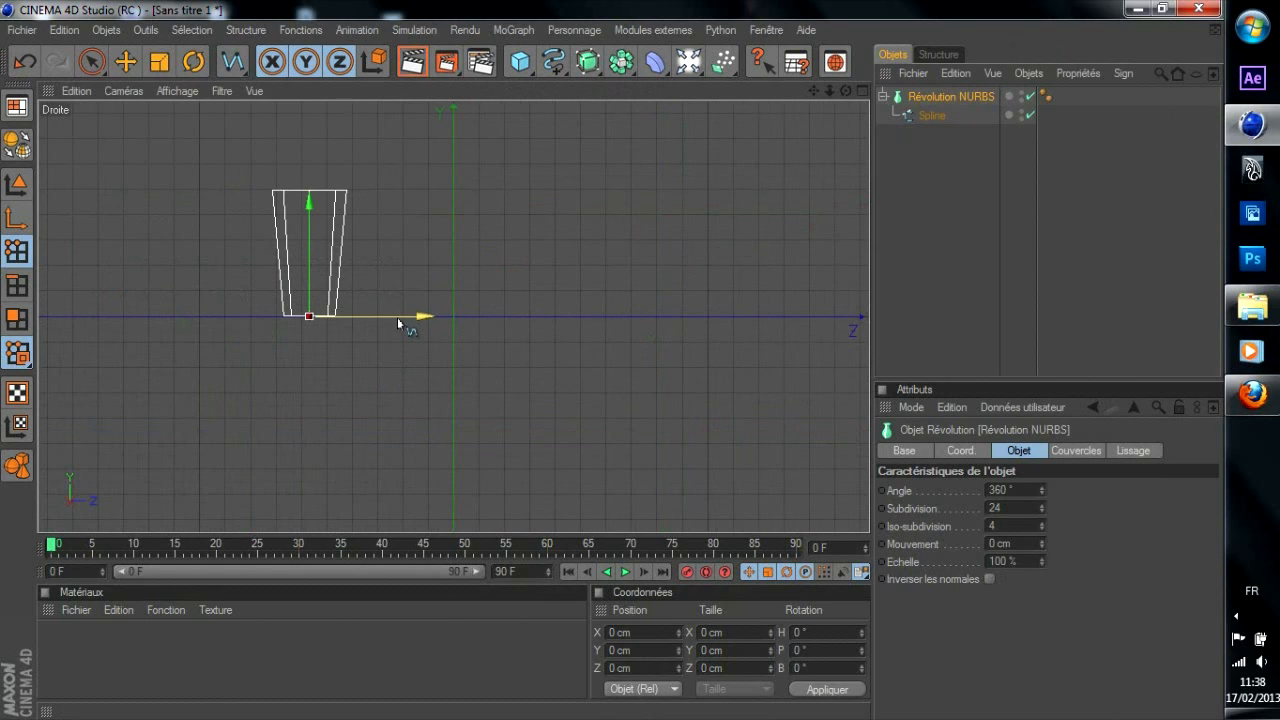
{"action": "left_click_drag", "start_coordinate": [399, 320], "coordinate": [324, 320]}
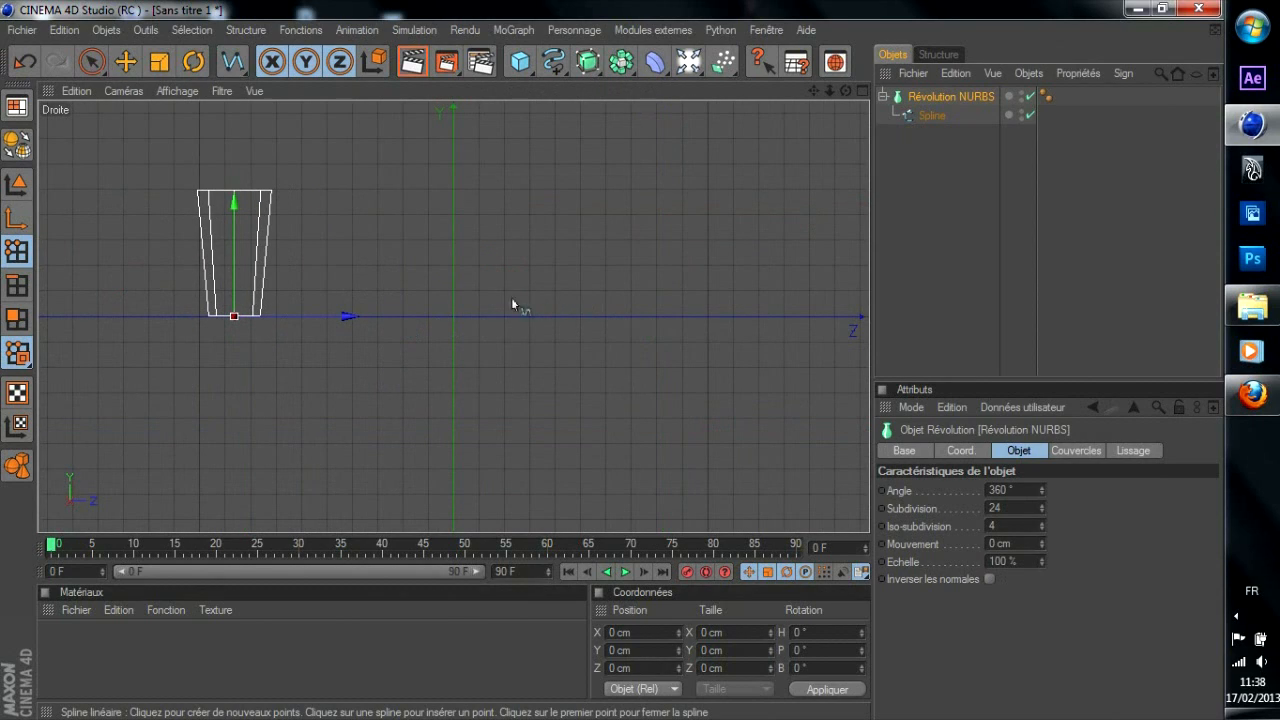
{"action": "left_click", "coordinate": [452, 316]}
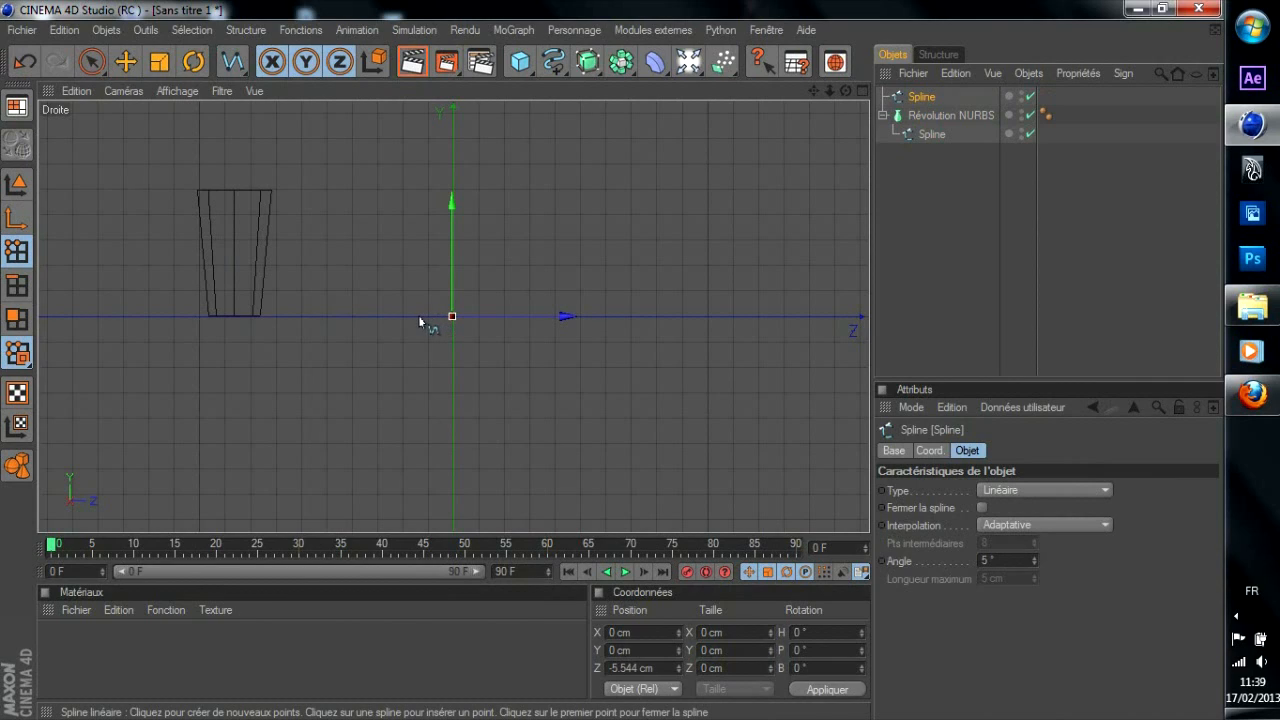
{"action": "left_click", "coordinate": [419, 316]}
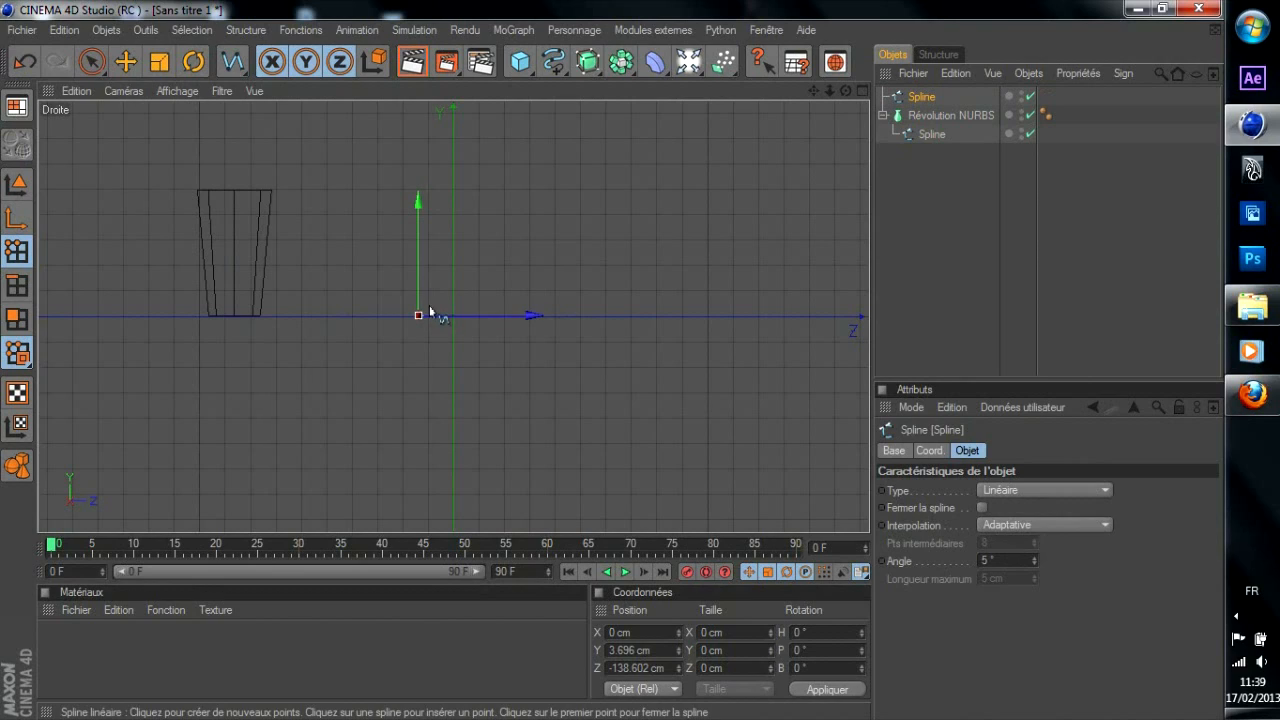
{"action": "left_click", "coordinate": [428, 306]}
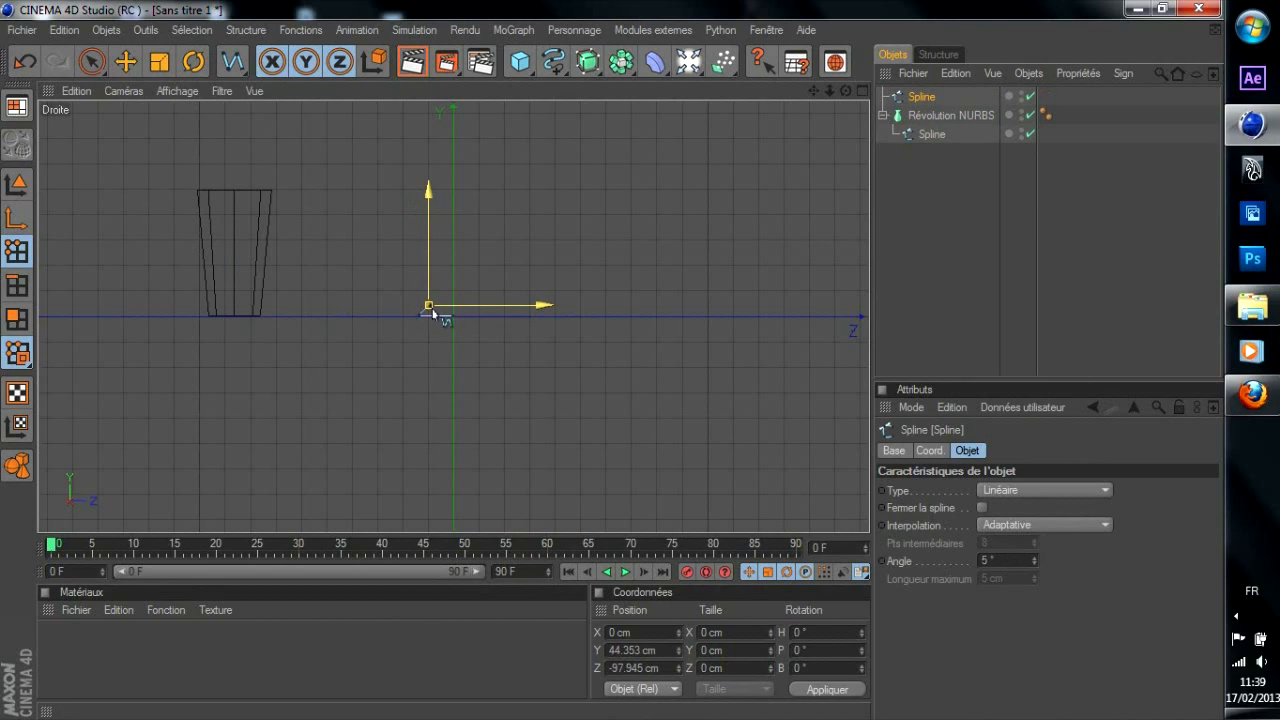
{"action": "key", "text": "ctrl+z"}
{"action": "key", "text": "ctrl+z"}
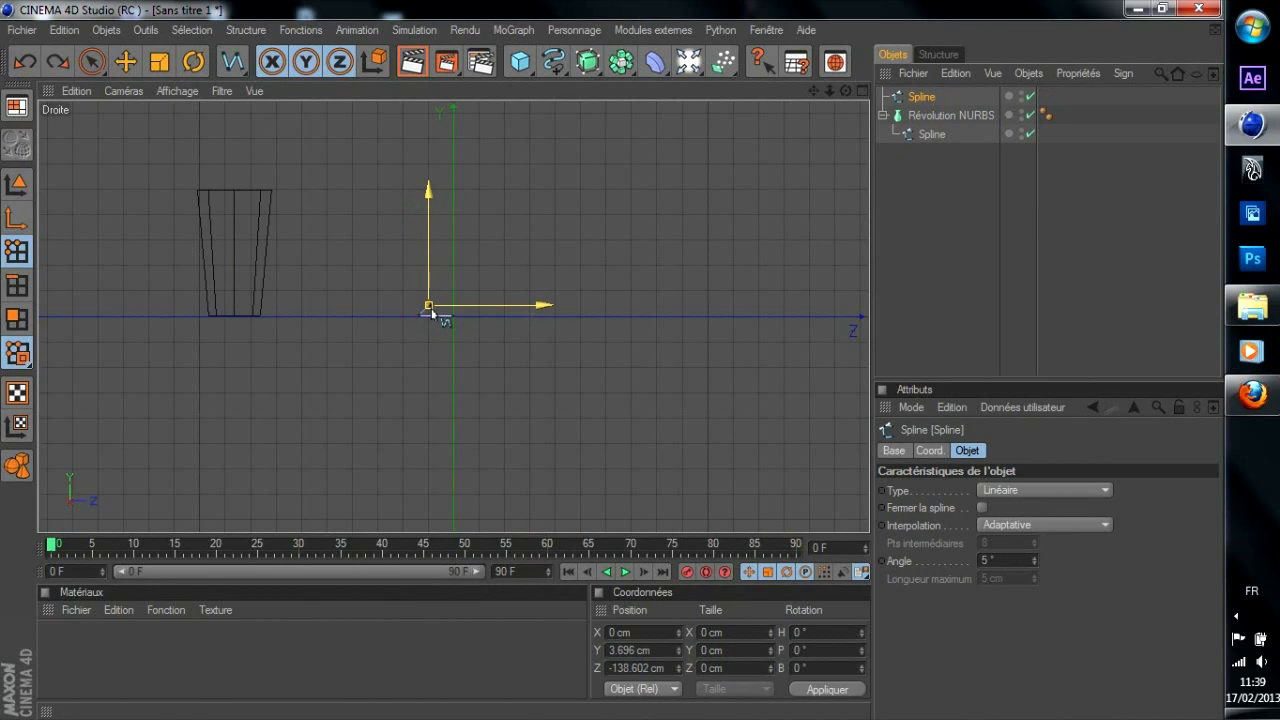
{"action": "key", "text": "ctrl+z"}
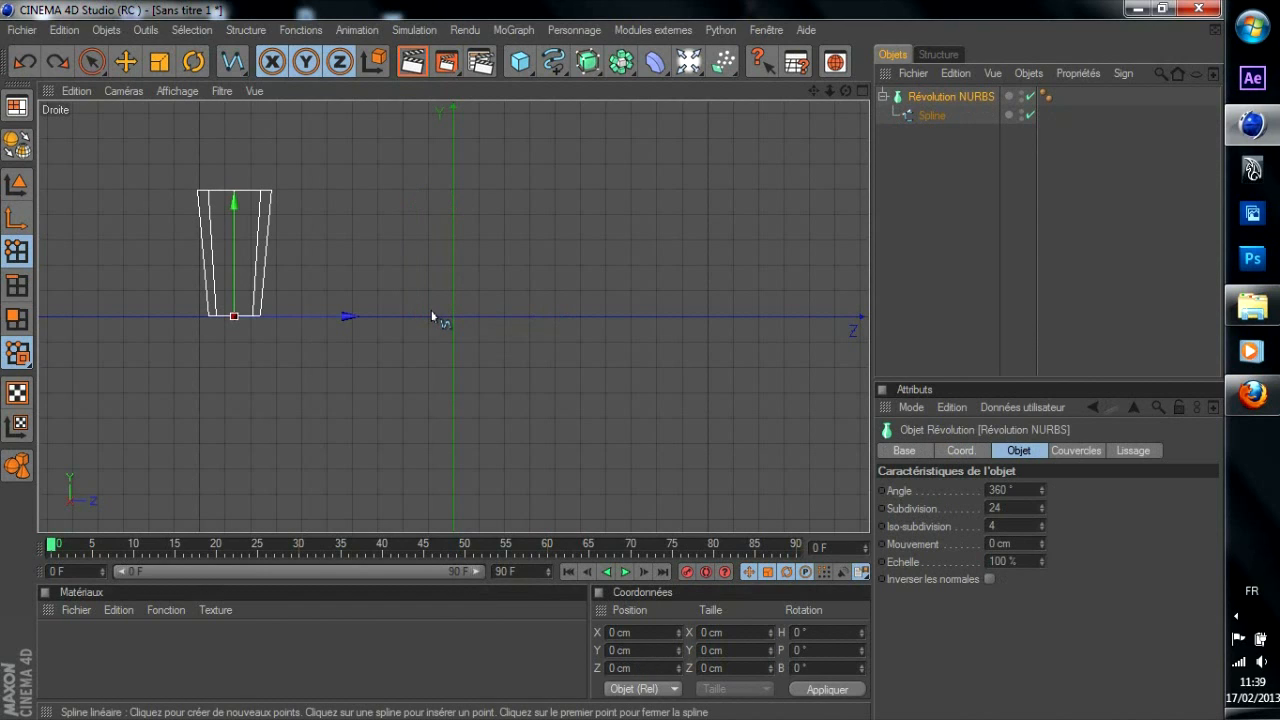
Start a cubic spline at the origin in the Droite view, adding foot points about Y 22, Z -94 cm and Y 59, Z -35 cm
{"action": "left_click", "coordinate": [553, 62]}
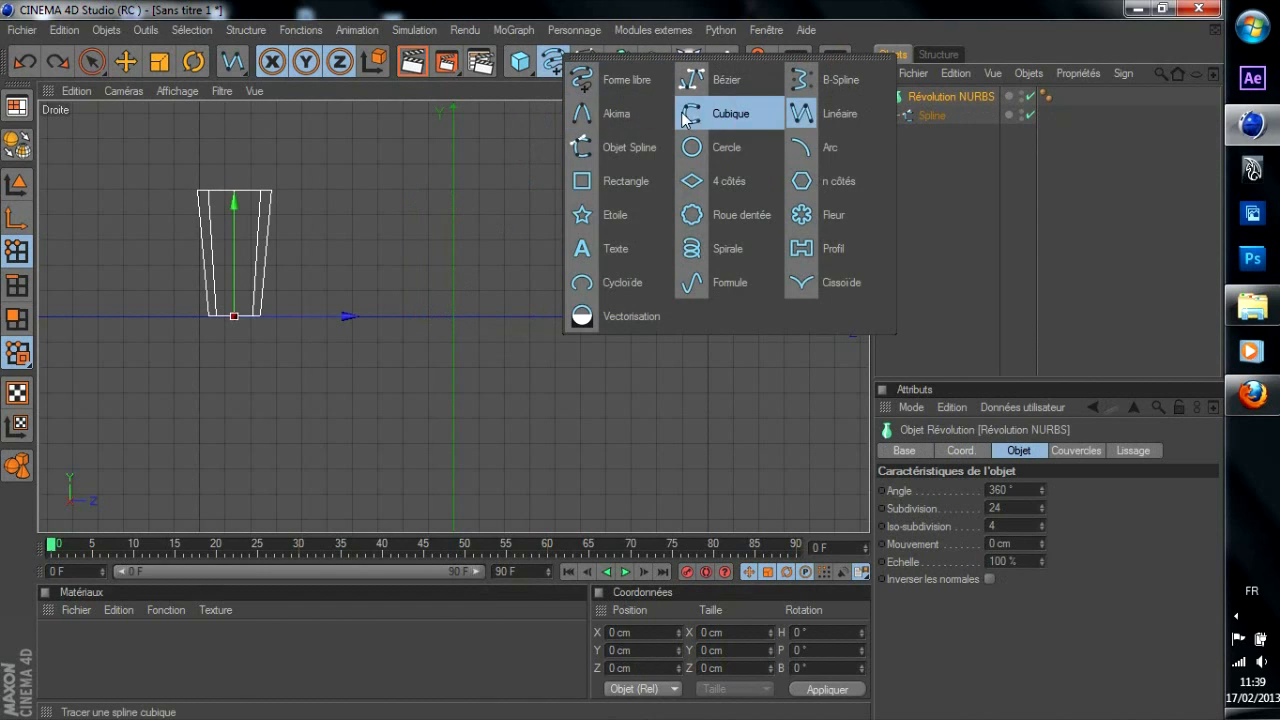
{"action": "left_click", "coordinate": [735, 85]}
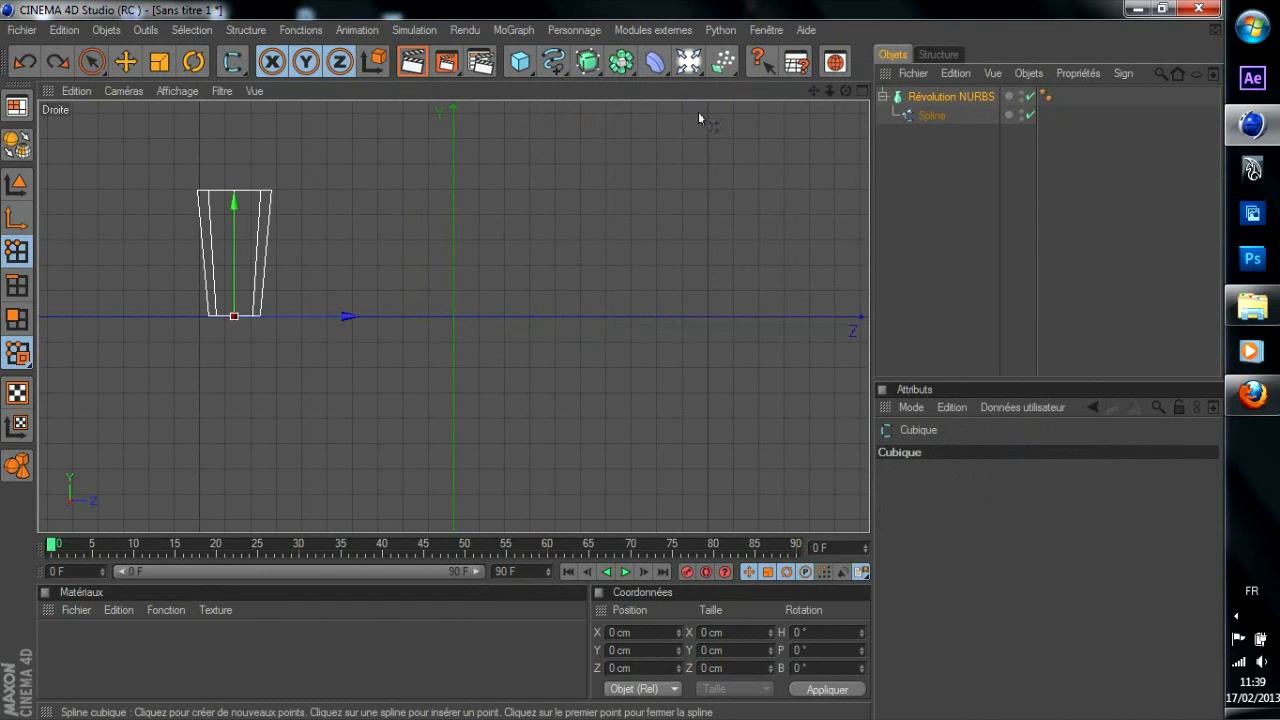
{"action": "left_click", "coordinate": [452, 316]}
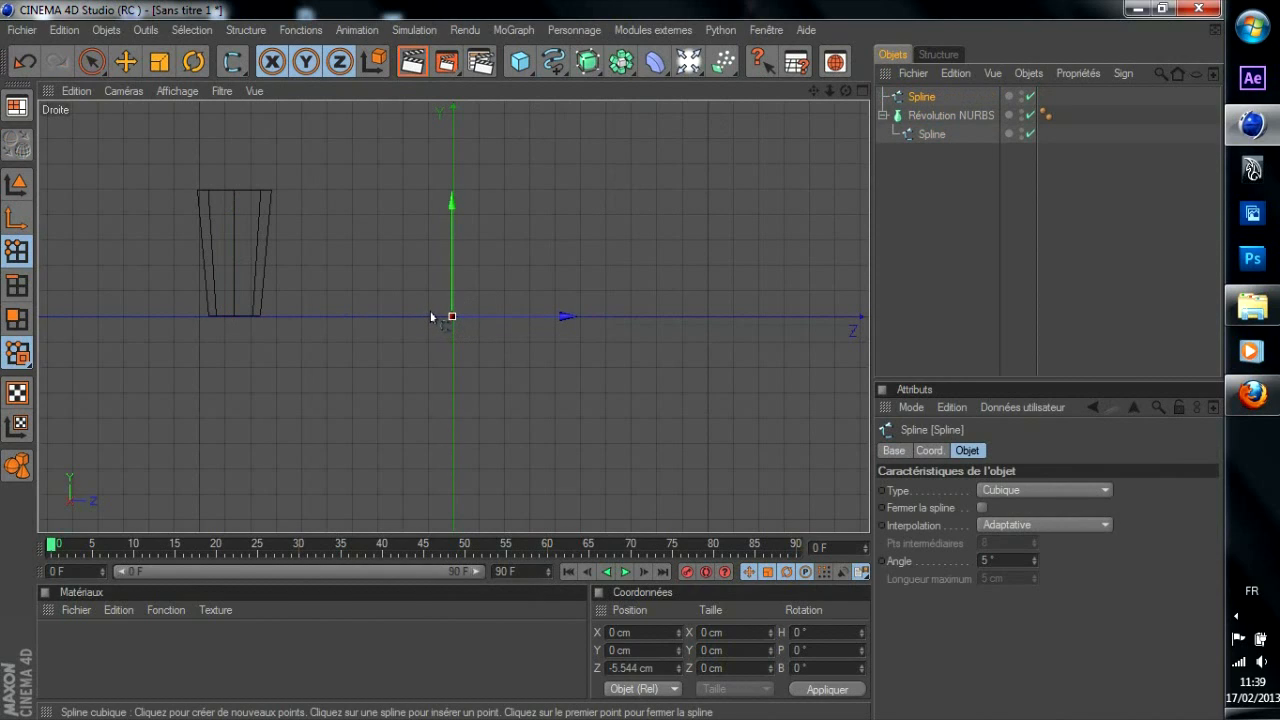
{"action": "left_click", "coordinate": [430, 311]}
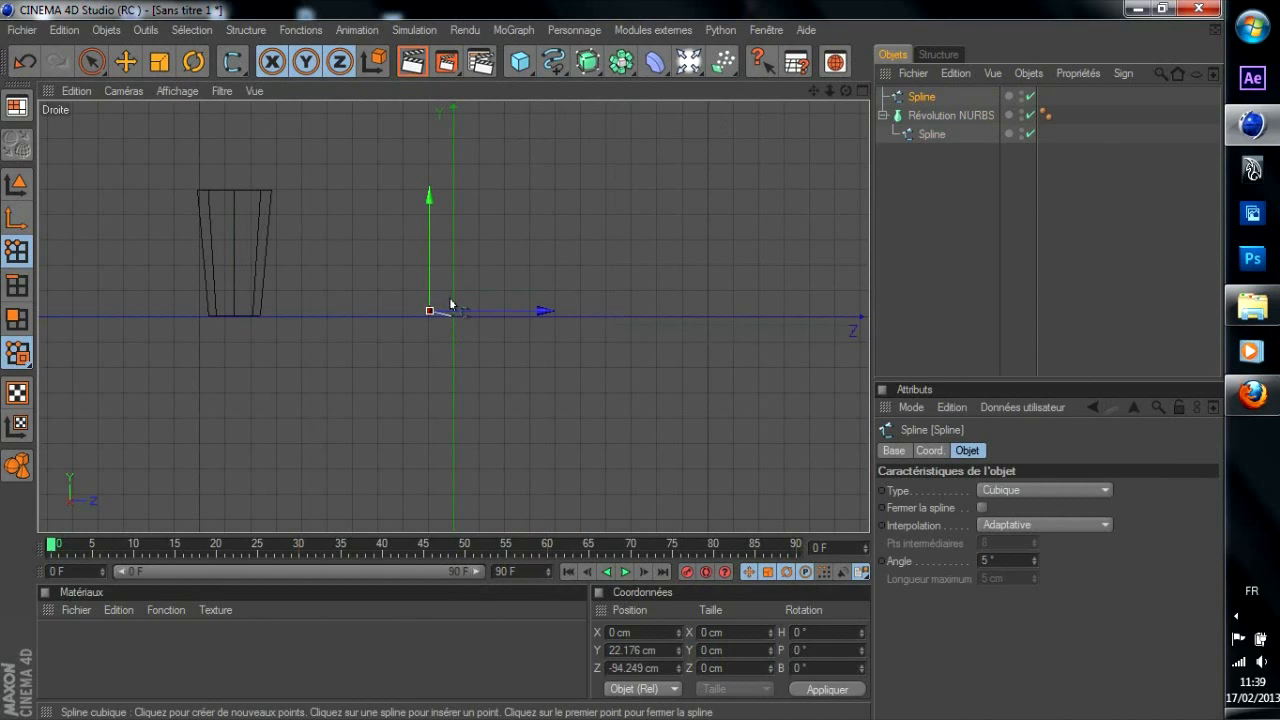
{"action": "left_click", "coordinate": [444, 297]}
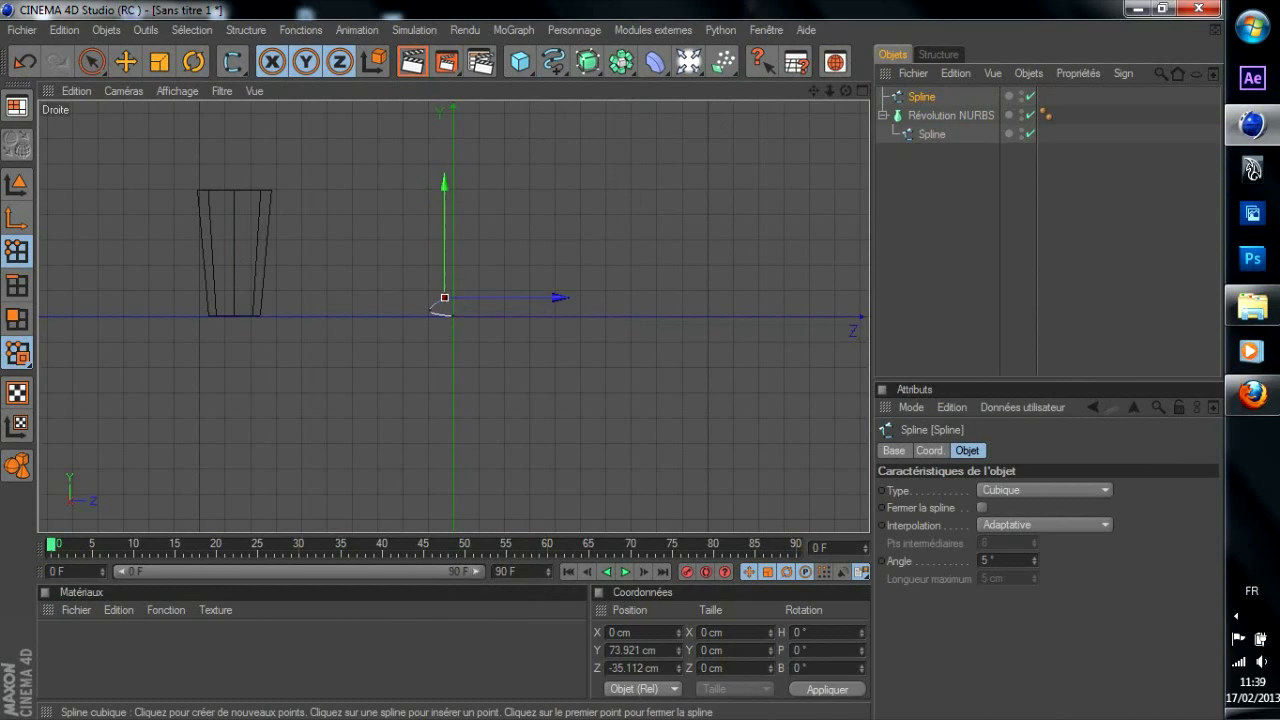
{"action": "left_click_drag", "start_coordinate": [444, 297], "coordinate": [444, 301]}
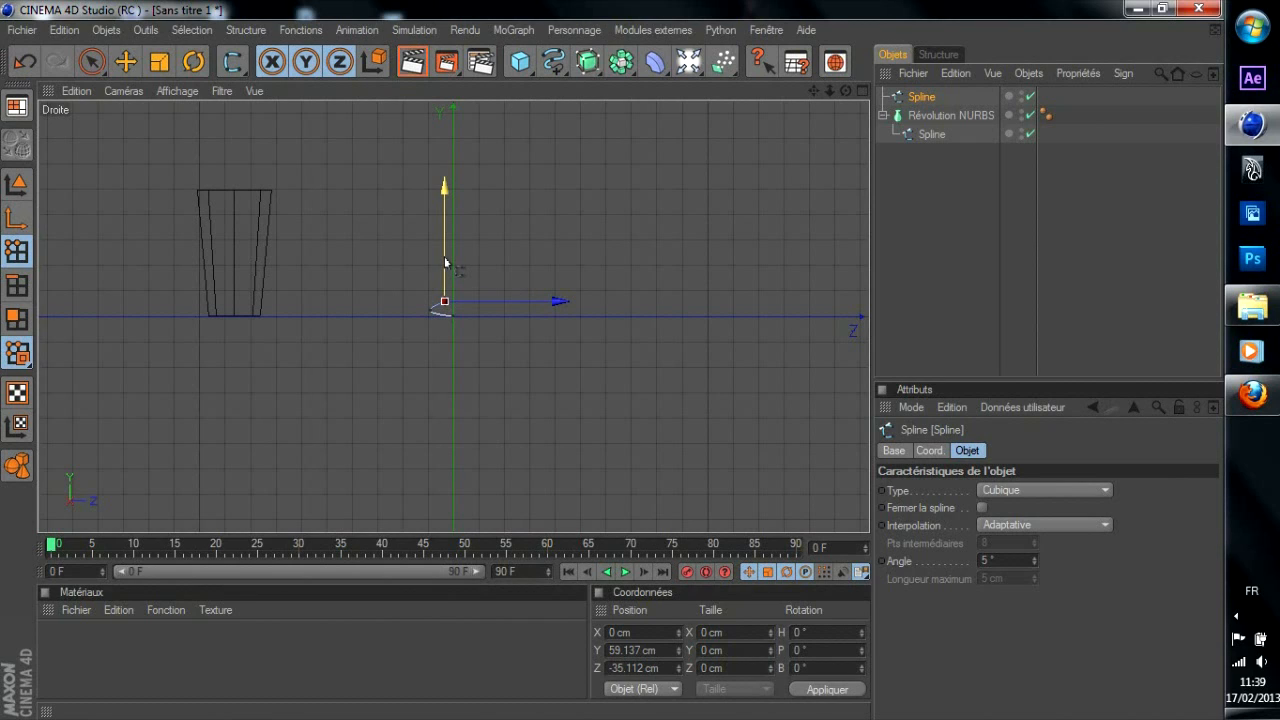
Extend the cubic spline upward as a narrow stem near the Y axis, from about Y 105 cm to about Y 389 cm
{"action": "scroll", "coordinate": [445, 255], "scroll_direction": "up", "scroll_amount": 4}
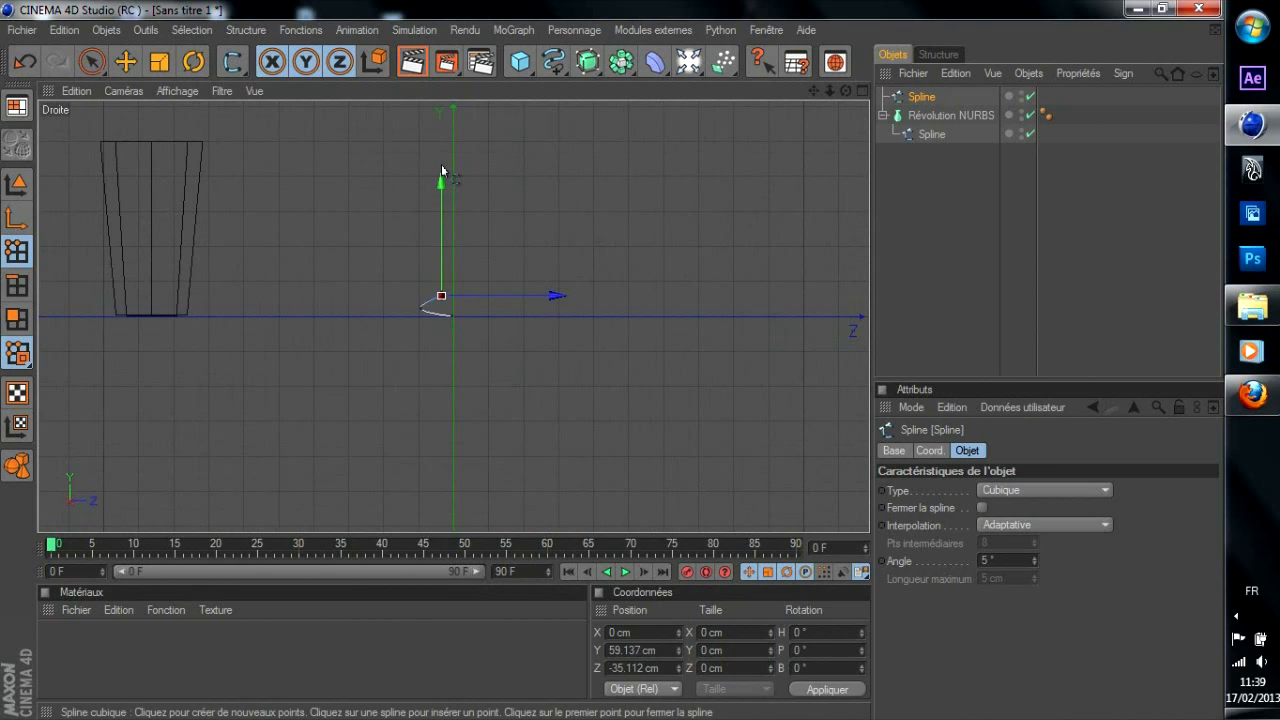
{"action": "left_click_drag", "start_coordinate": [442, 172], "coordinate": [440, 242]}
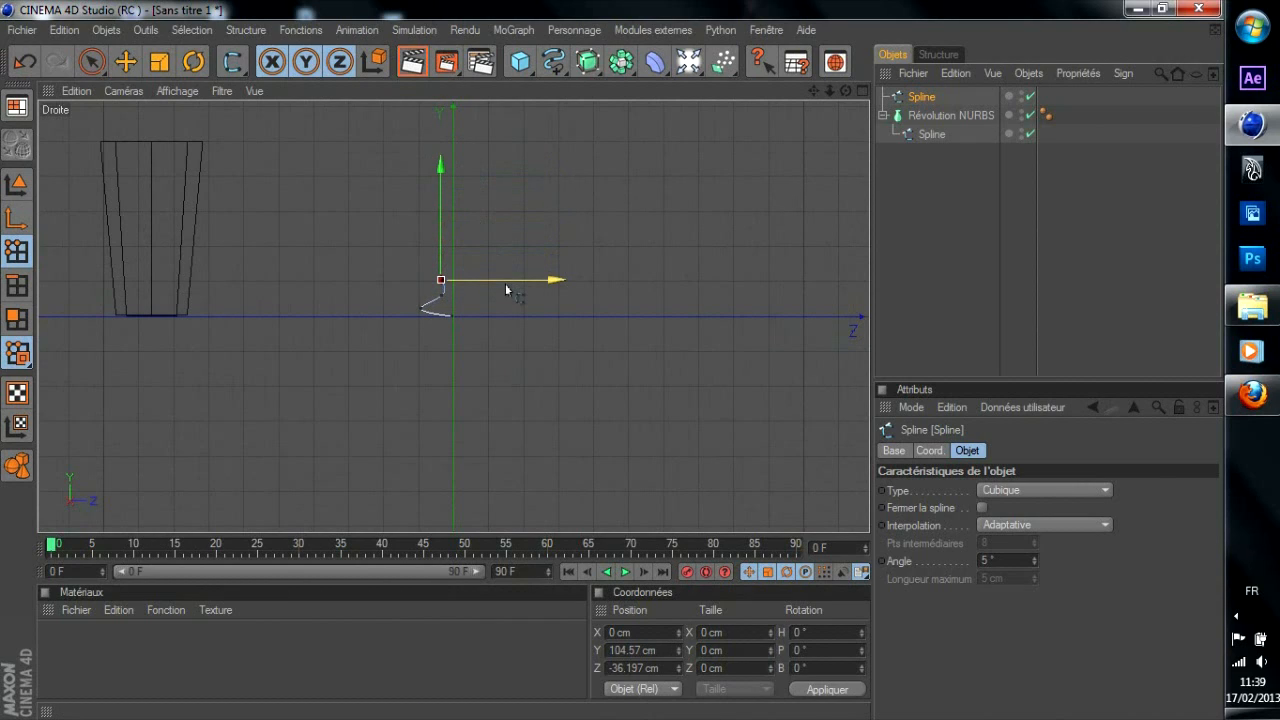
{"action": "left_click_drag", "start_coordinate": [505, 282], "coordinate": [510, 283]}
{"action": "left_click", "coordinate": [434, 140]}
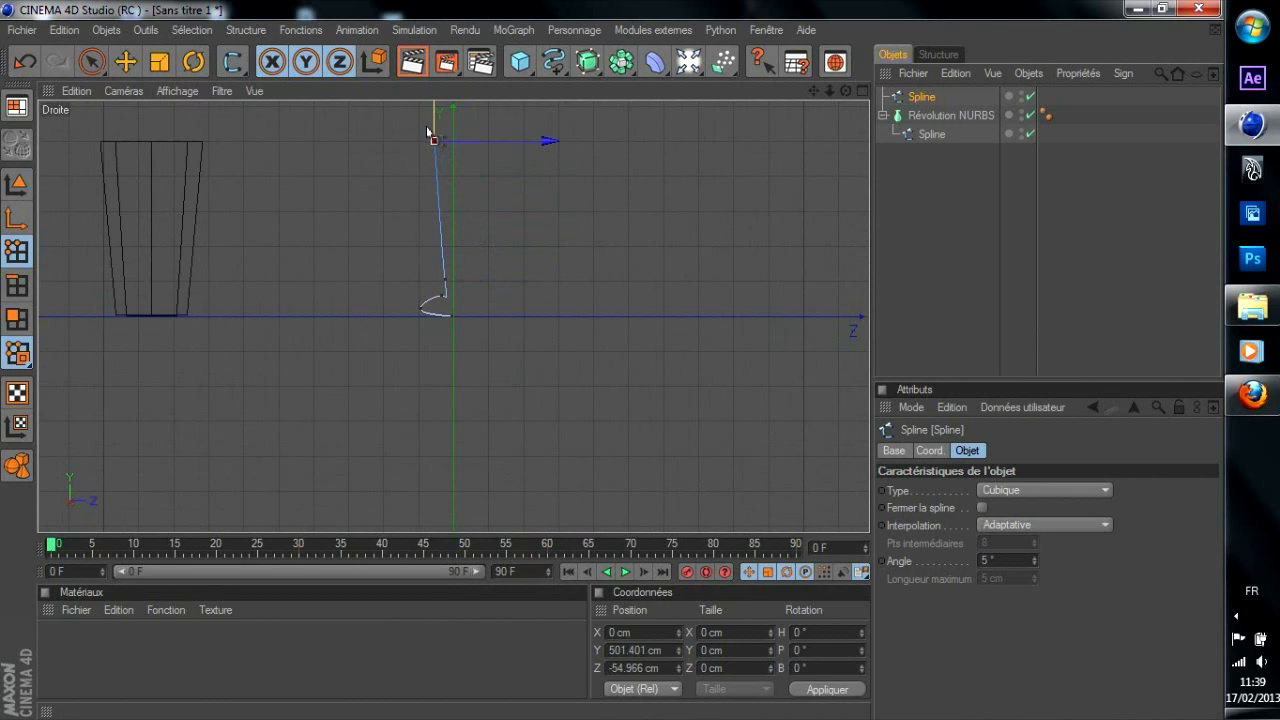
{"action": "left_click_drag", "start_coordinate": [434, 128], "coordinate": [505, 215]}
{"action": "left_click_drag", "start_coordinate": [434, 137], "coordinate": [434, 102]}
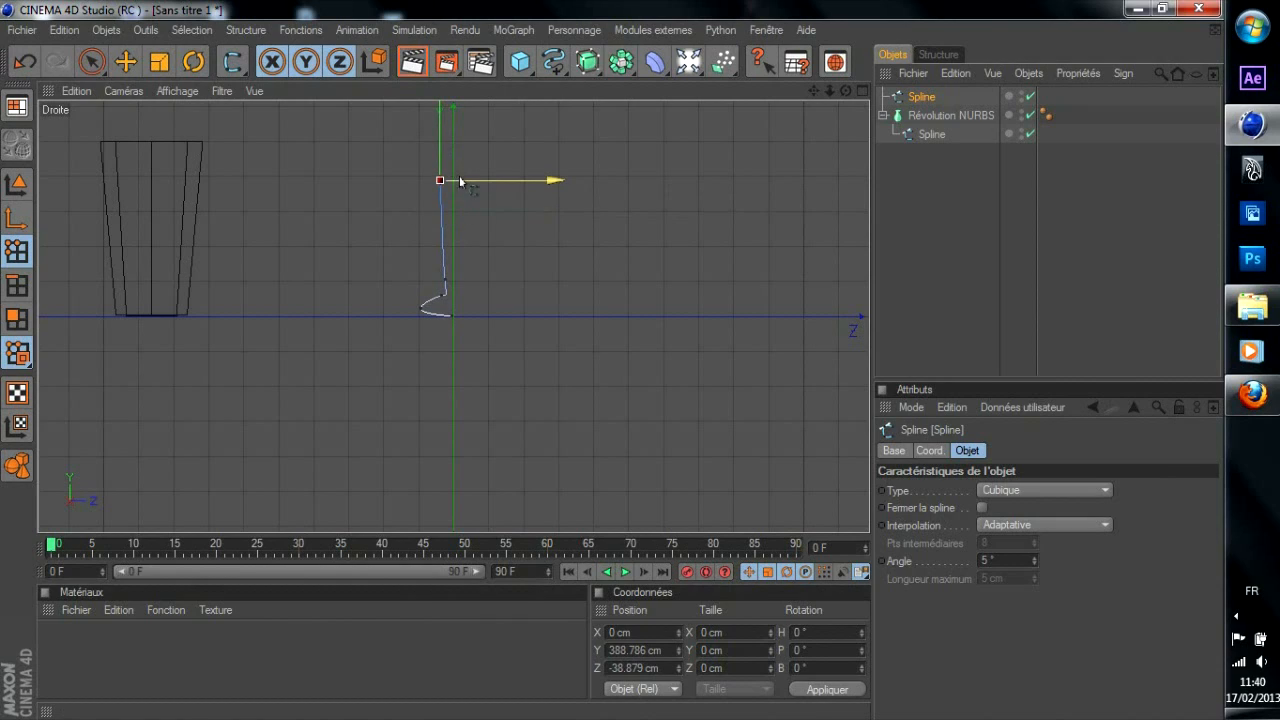
{"action": "left_click_drag", "start_coordinate": [463, 180], "coordinate": [416, 147]}
Flare the cubic spline into a bowl with points about Y 483, Z -106 cm and Y 812, Z -130 cm
{"action": "left_click", "coordinate": [417, 165]}
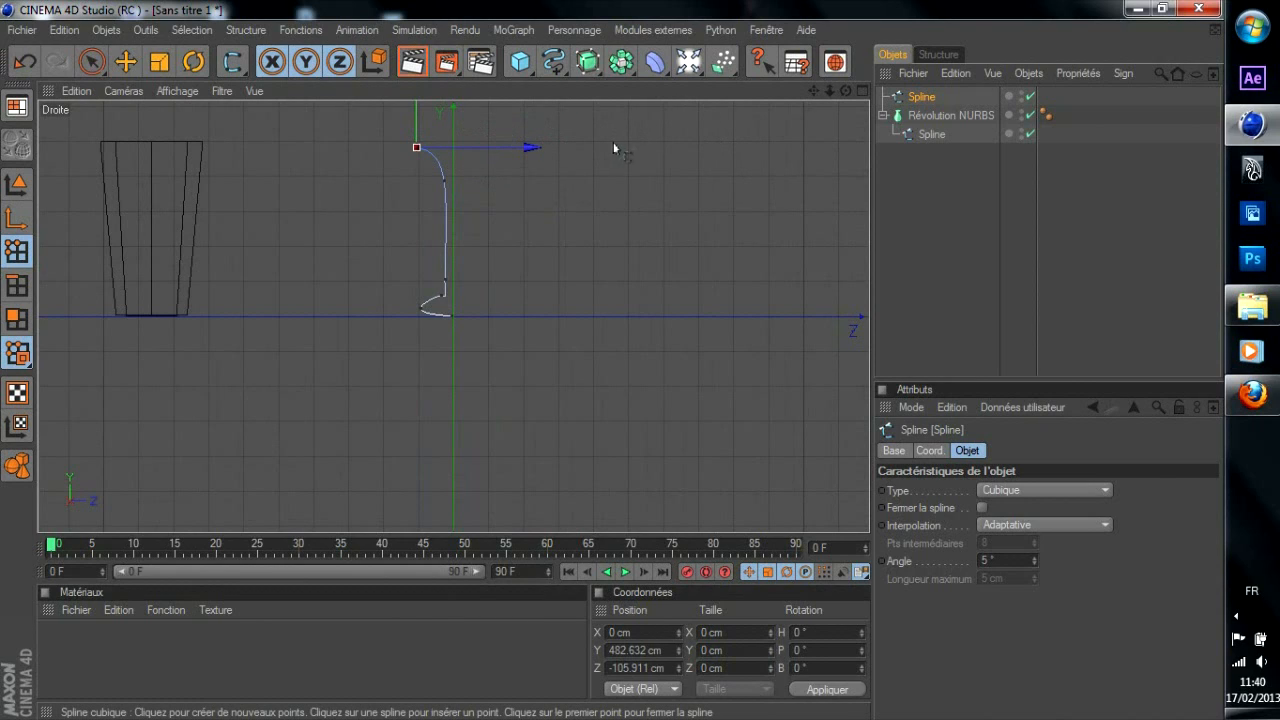
{"action": "left_click_drag", "start_coordinate": [814, 90], "coordinate": [818, 327]}
{"action": "mouse_move", "coordinate": [398, 268]}
{"action": "left_mouse_down"}
{"action": "mouse_move", "coordinate": [450, 272]}
{"action": "mouse_move", "coordinate": [412, 269]}
{"action": "mouse_move", "coordinate": [414, 280]}
{"action": "mouse_move", "coordinate": [424, 268]}
{"action": "mouse_move", "coordinate": [412, 269]}
{"action": "left_mouse_up"}
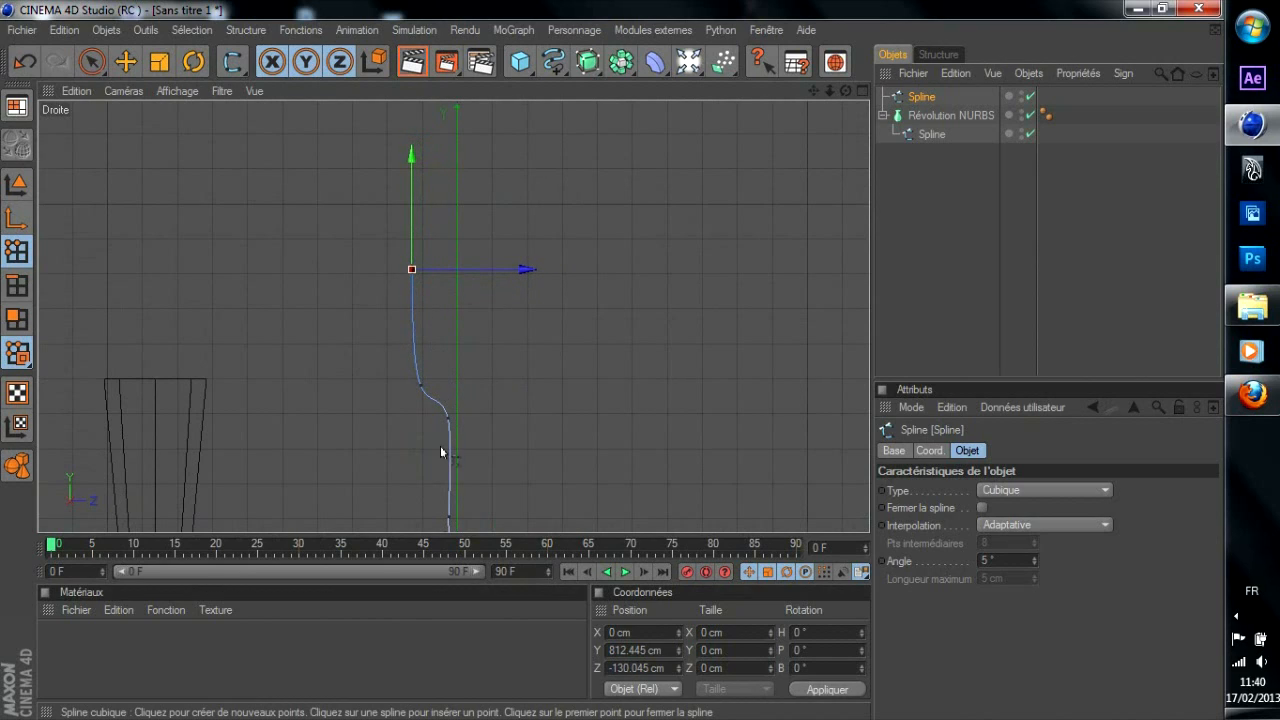
{"action": "scroll", "coordinate": [443, 446], "scroll_direction": "down", "scroll_amount": 2}
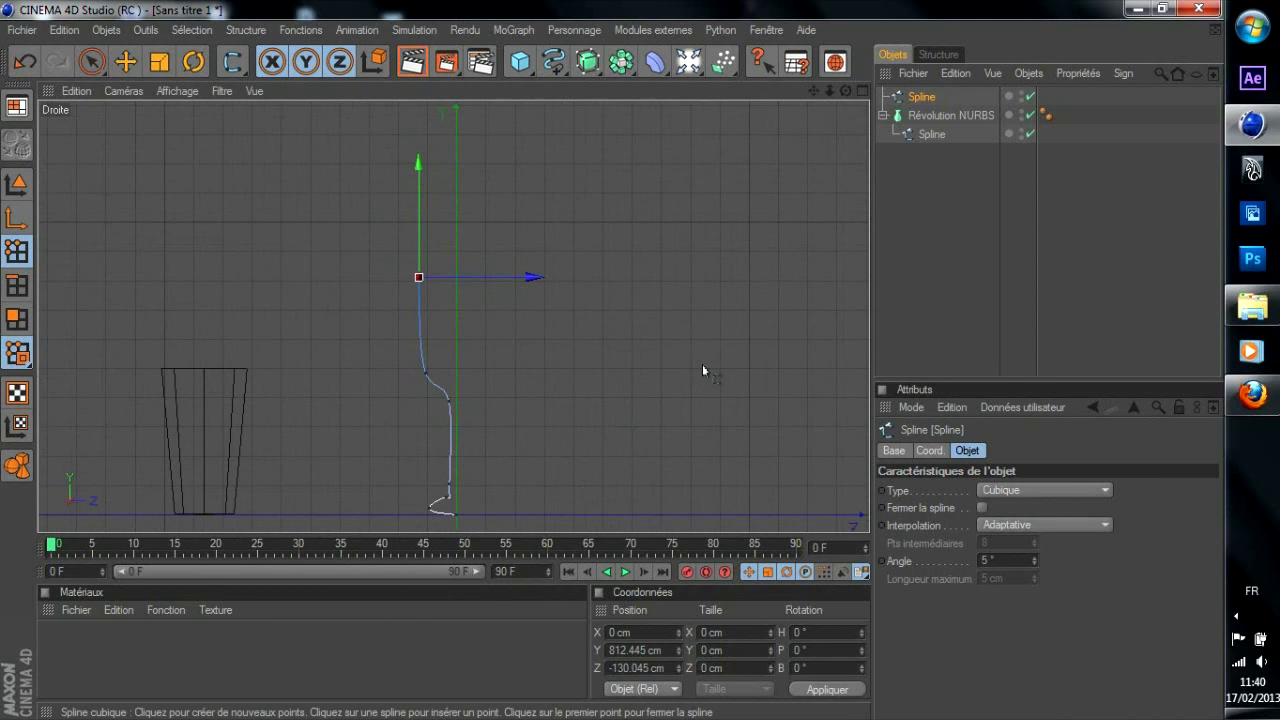
Revolve the stemmed-glass cubic spline with a new Révolution NURBS and display both glasses in the Perspective view
{"action": "left_click", "coordinate": [587, 62]}
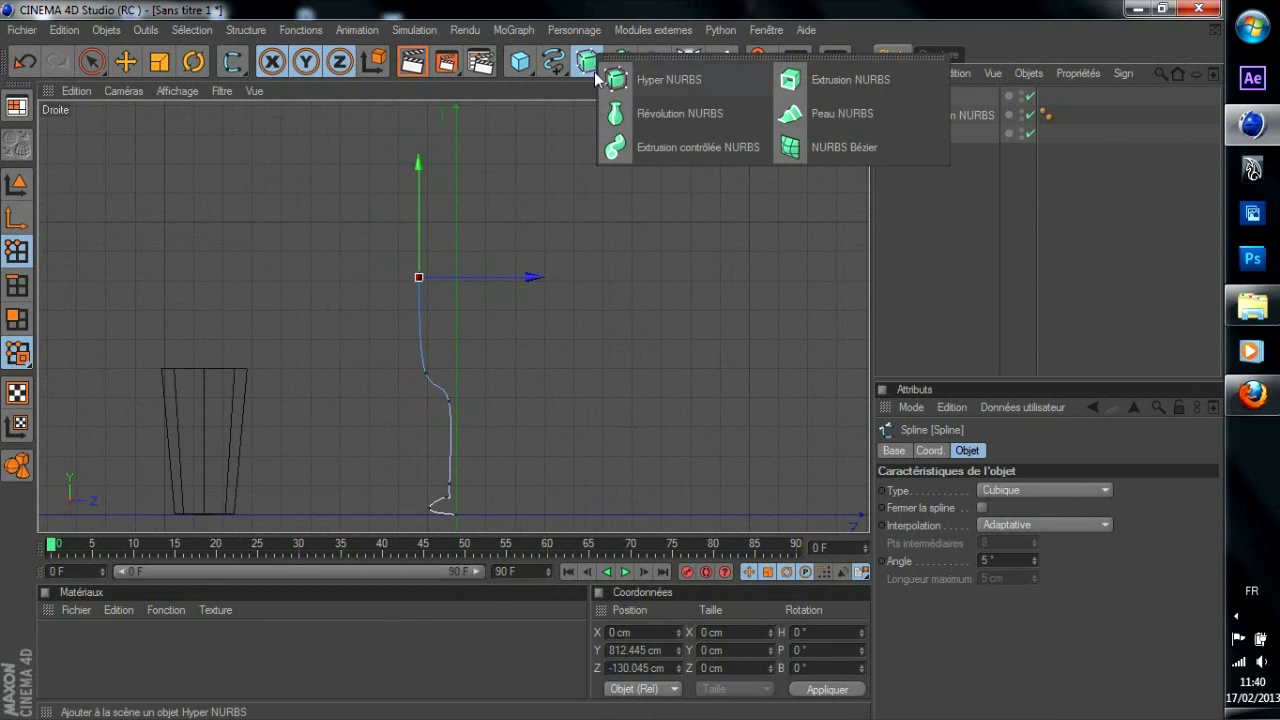
{"action": "left_click", "coordinate": [733, 114]}
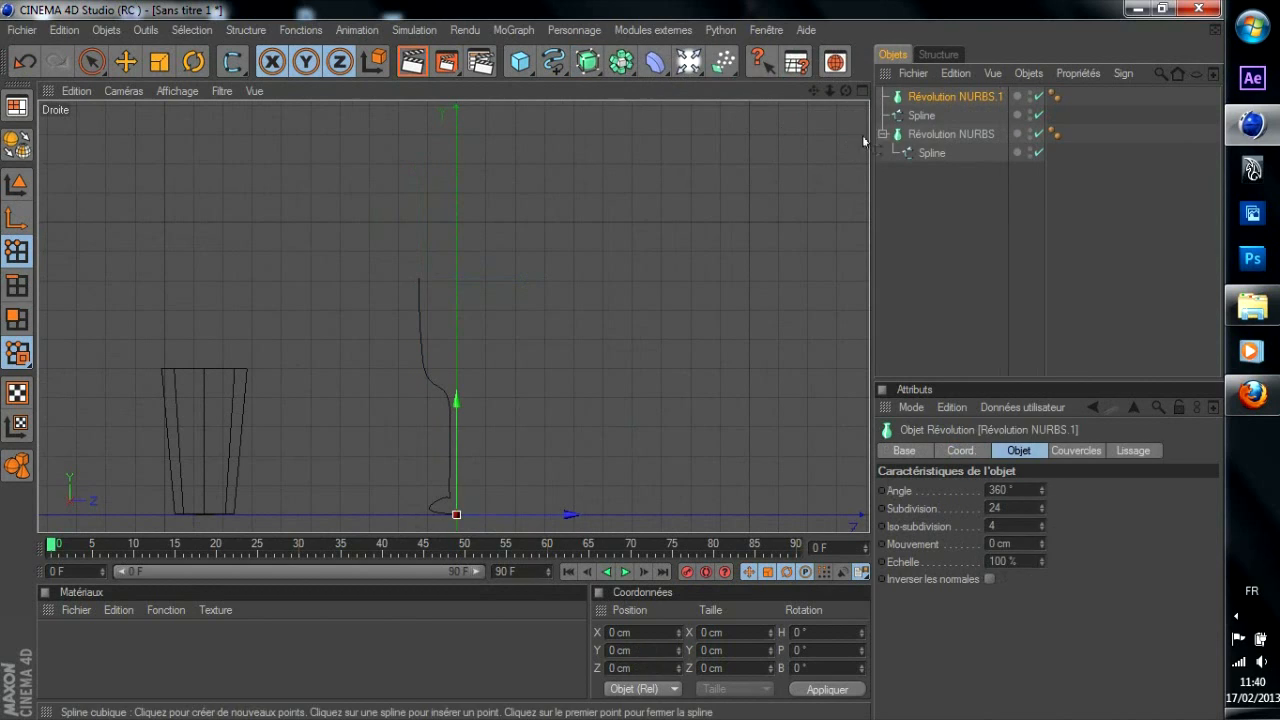
{"action": "left_click_drag", "start_coordinate": [918, 122], "coordinate": [927, 97]}
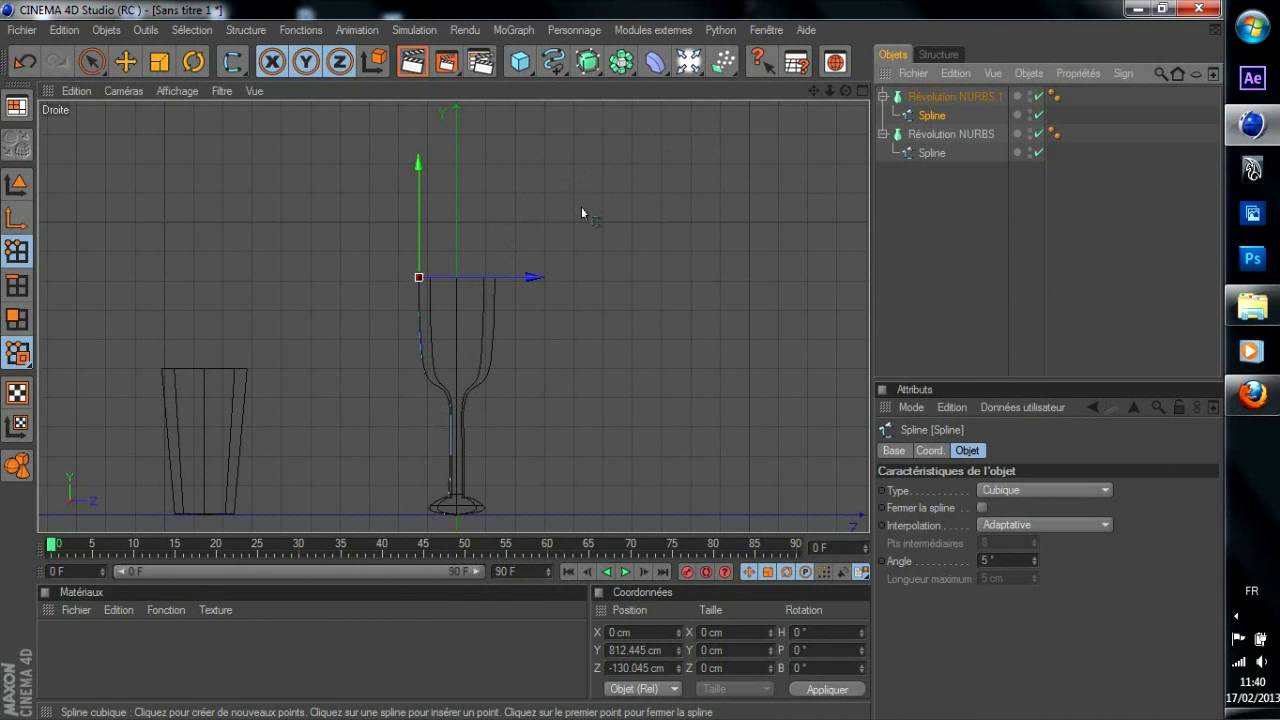
{"action": "middle_click", "coordinate": [418, 212]}
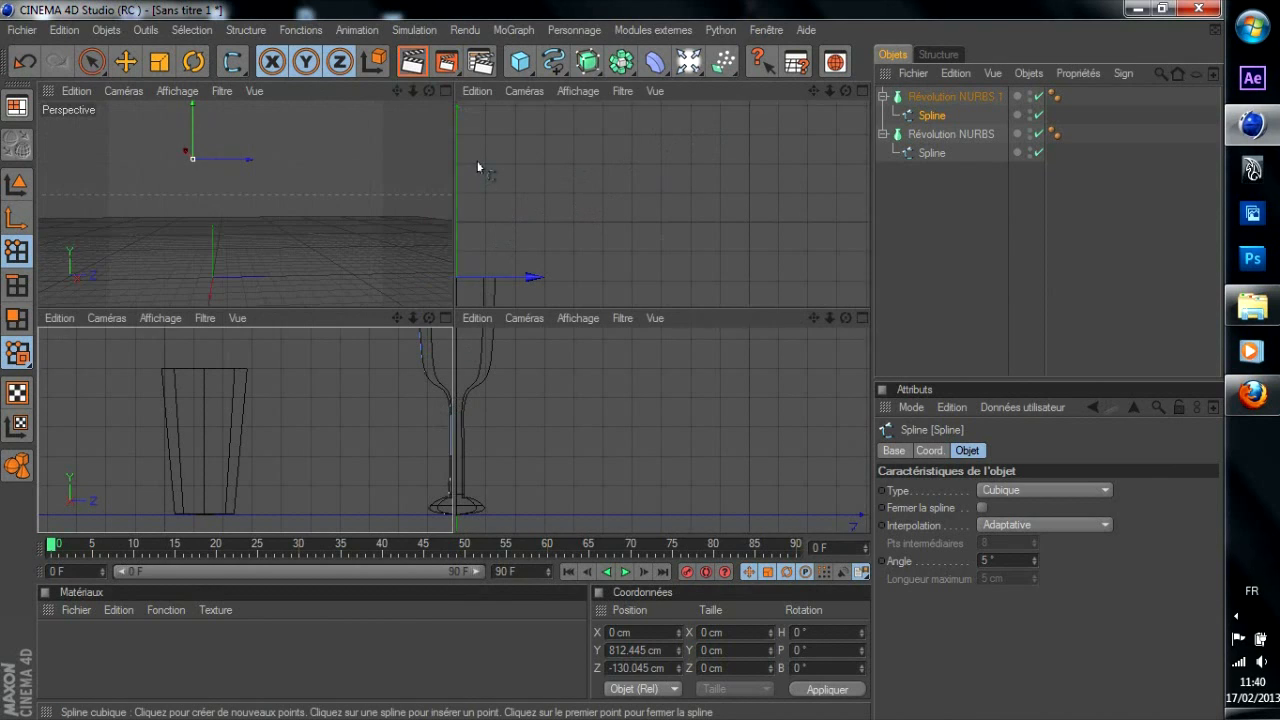
{"action": "middle_click", "coordinate": [306, 223]}
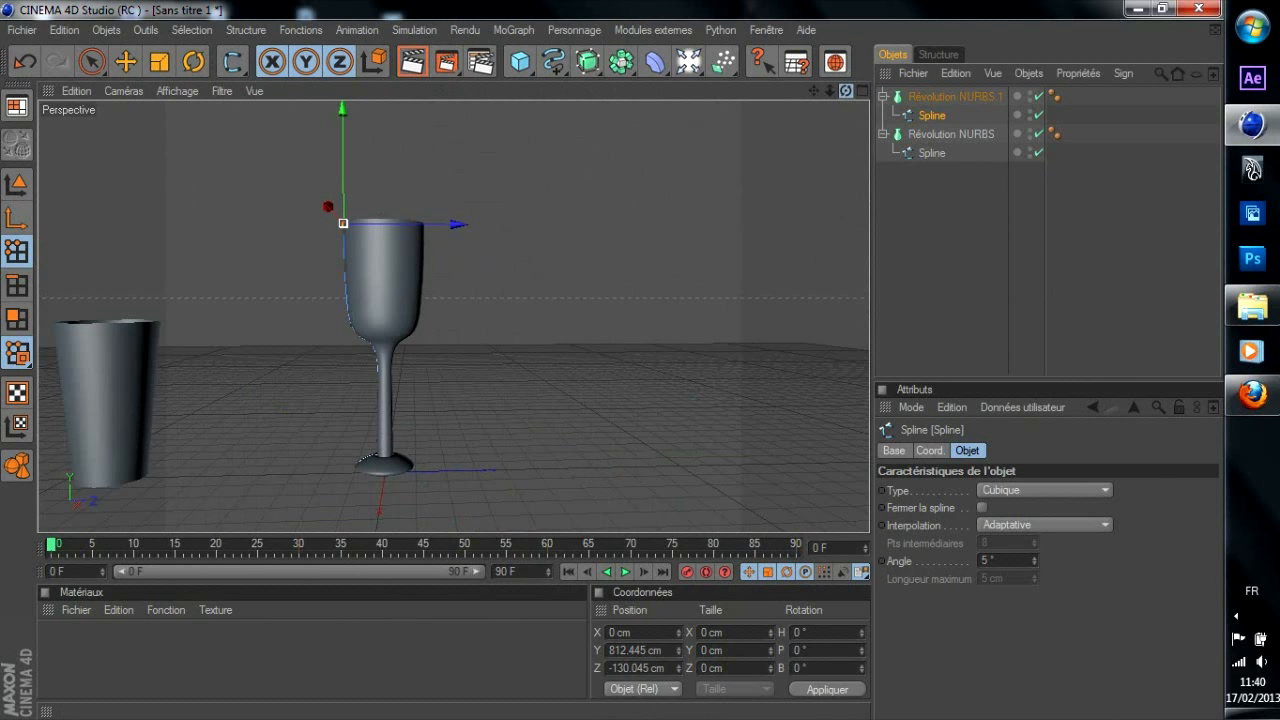
{"action": "left_click_drag", "start_coordinate": [846, 91], "coordinate": [809, 87]}
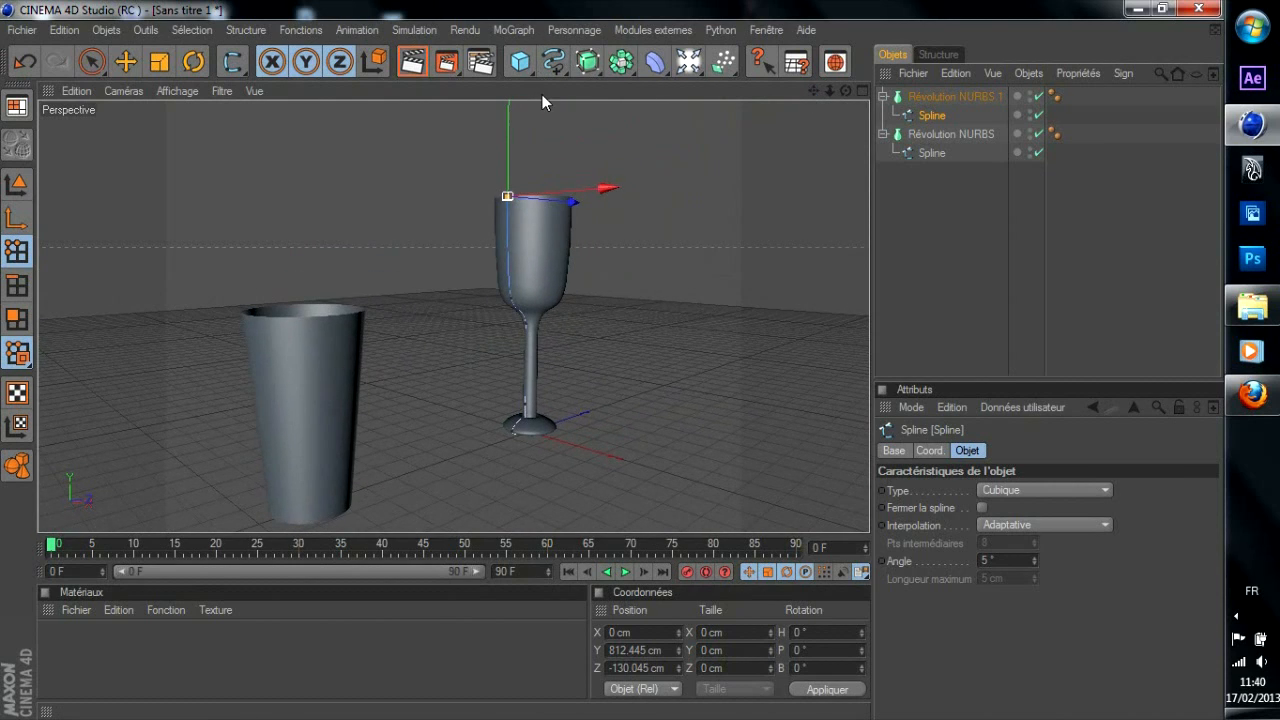
{"action": "left_click", "coordinate": [717, 67]}
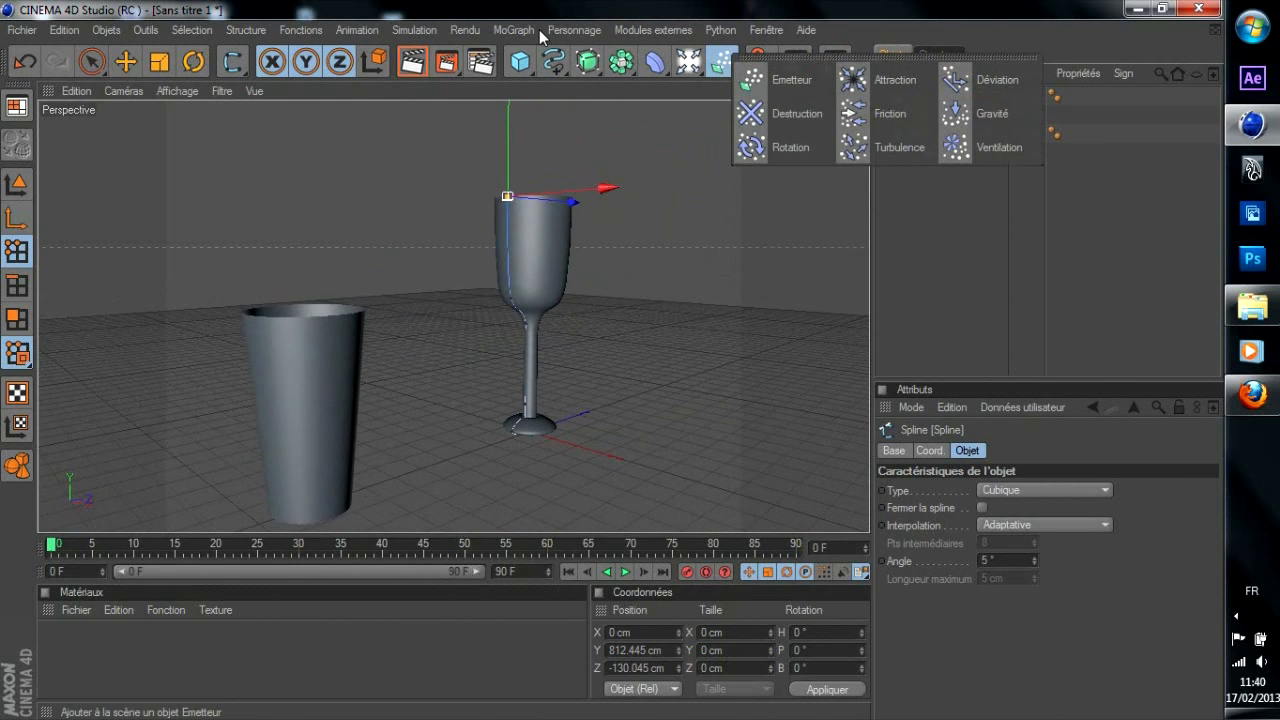
{"action": "left_click", "coordinate": [520, 62]}
{"action": "left_click", "coordinate": [702, 114]}
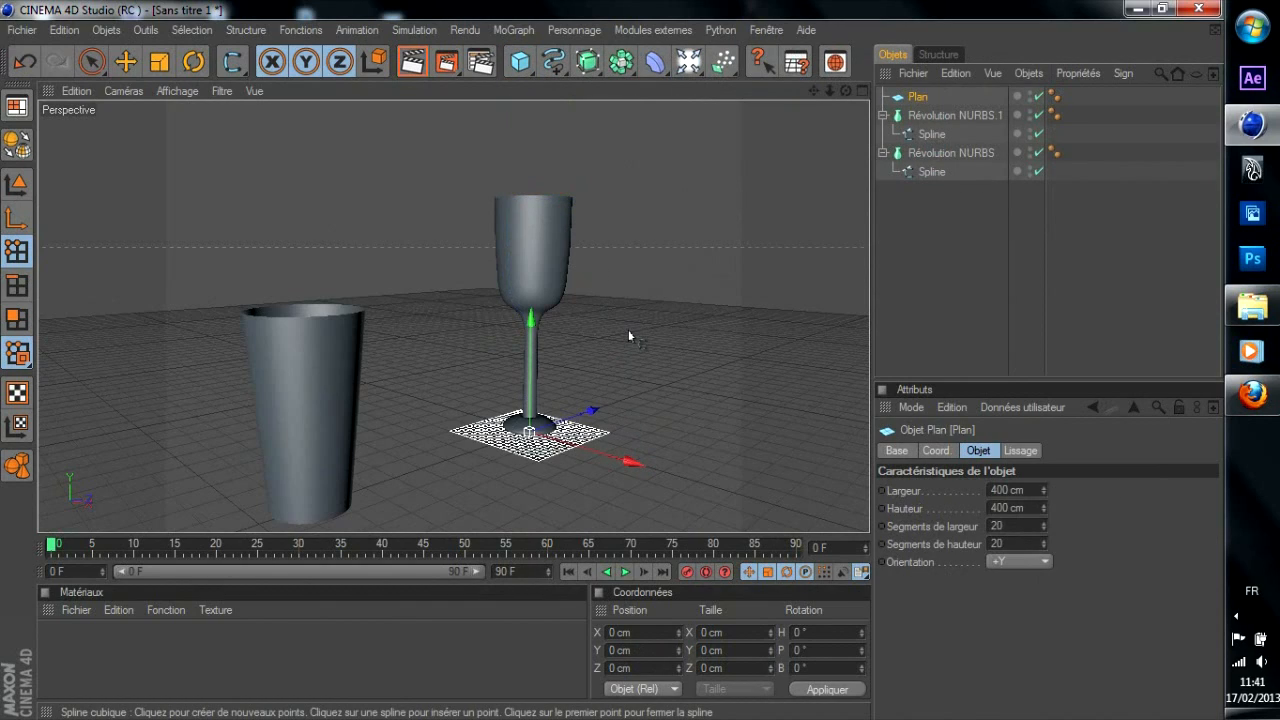
{"action": "key", "text": "e"}
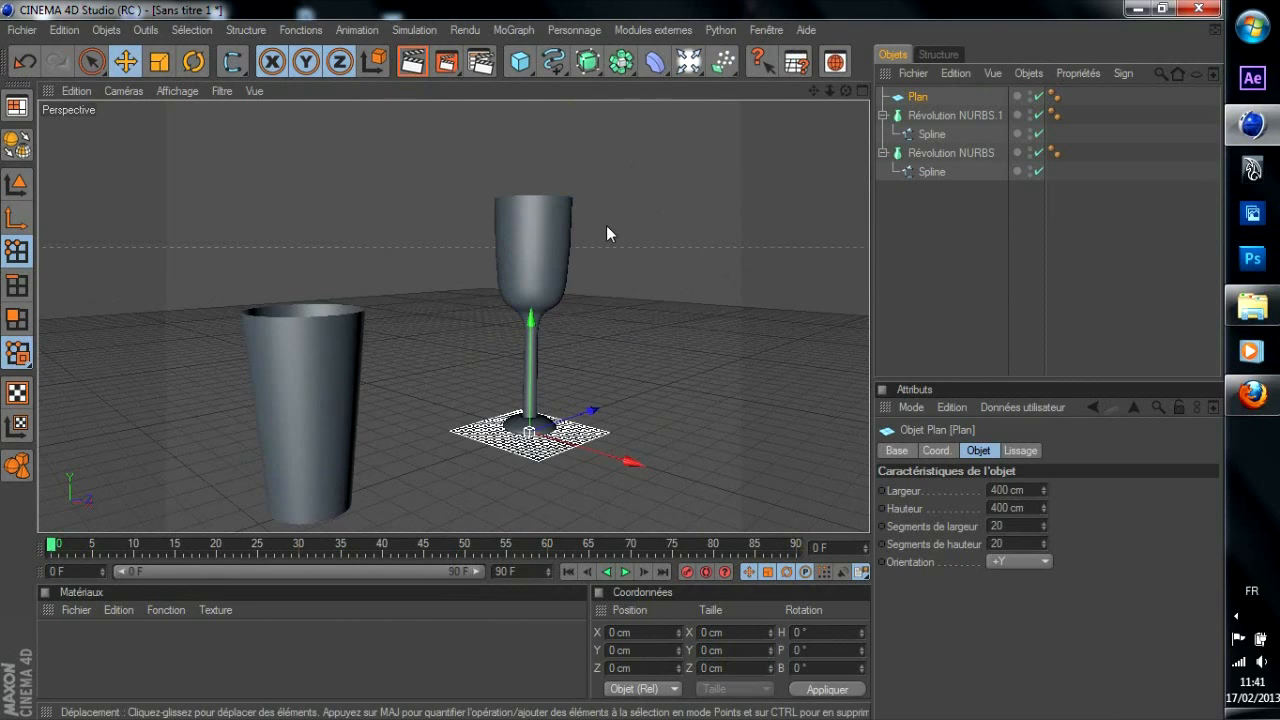
{"action": "key", "text": "ctrl+z"}
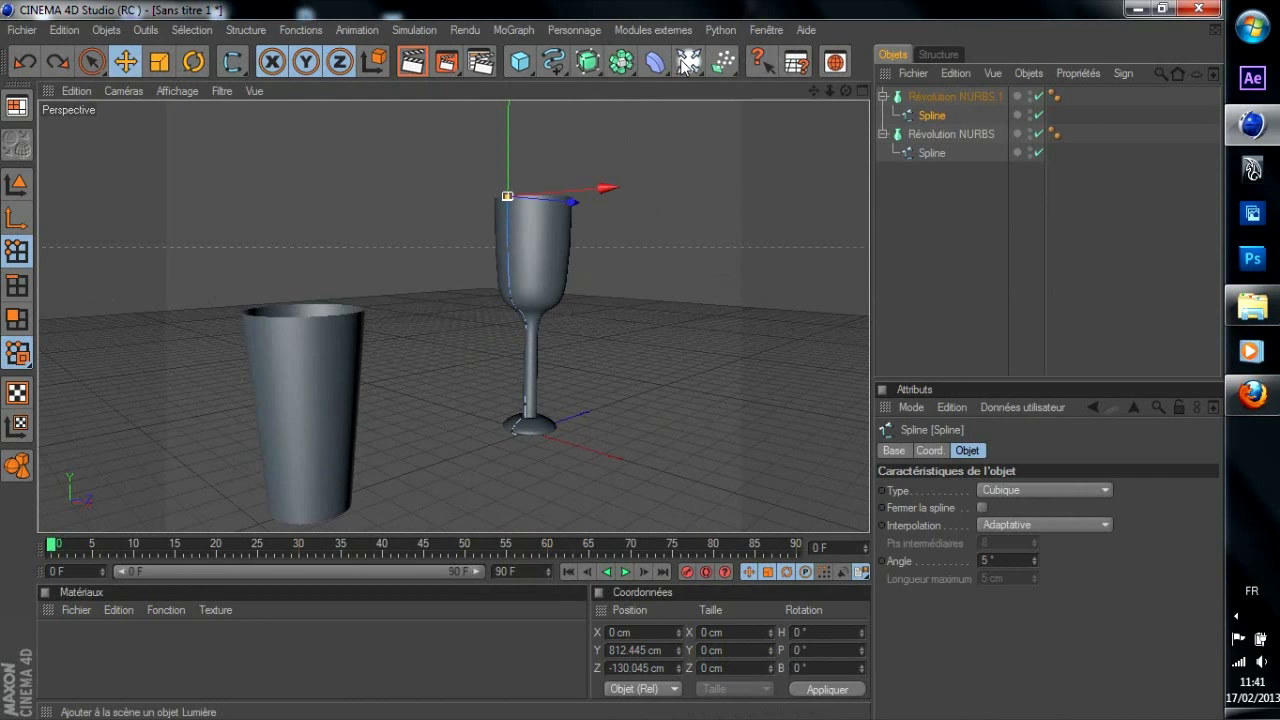
Add a Plan object as the floor under the glasses and scale it to about 3061 cm in width and height
{"action": "left_click", "coordinate": [527, 65]}
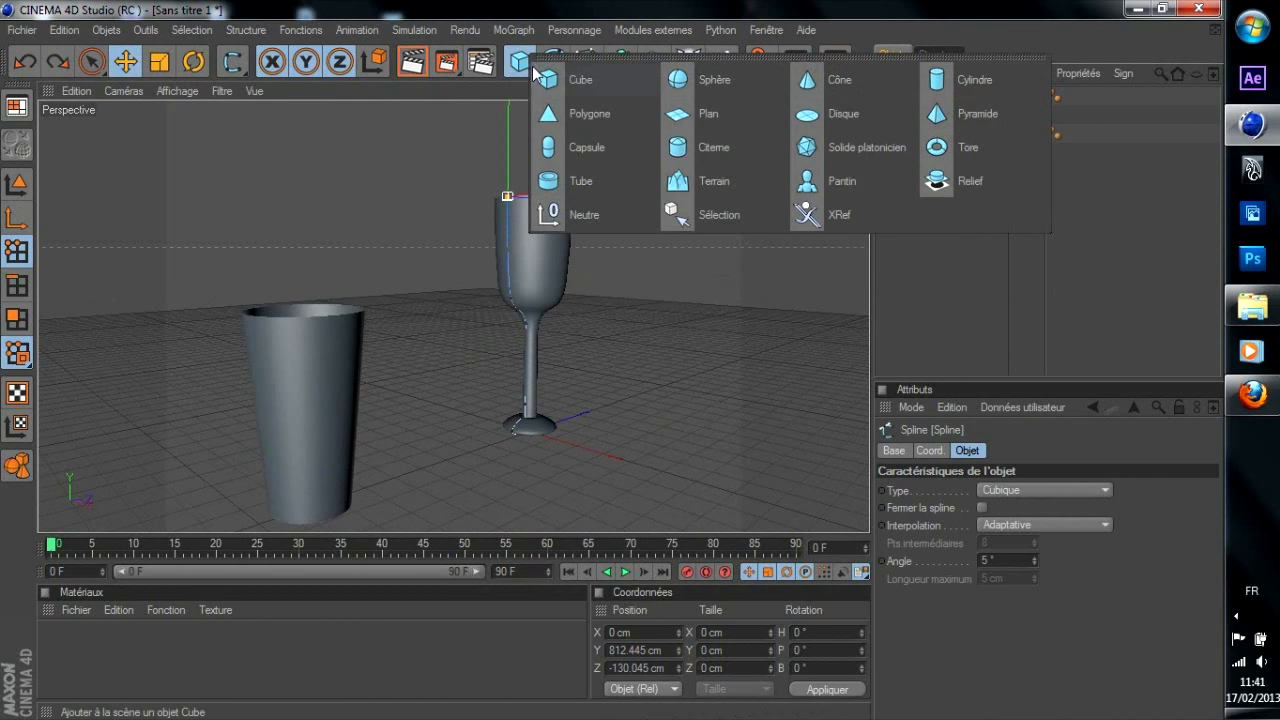
{"action": "left_click", "coordinate": [687, 117]}
{"action": "key", "text": "t"}
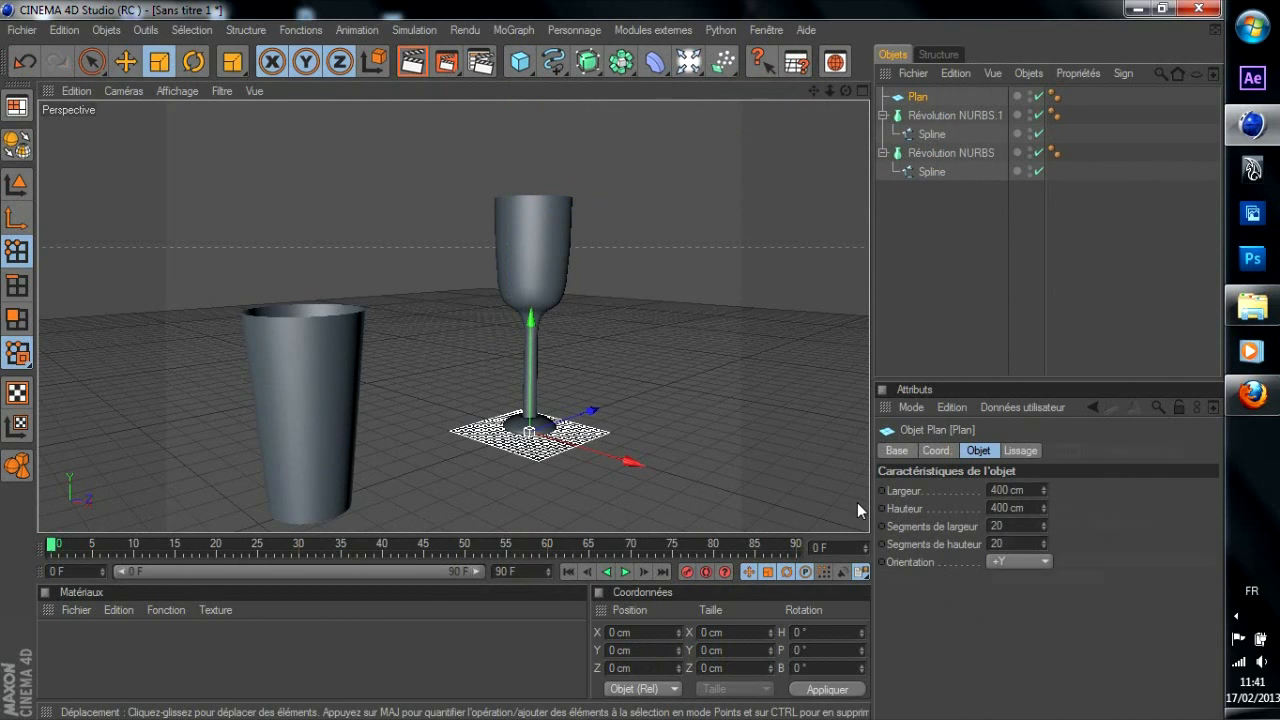
{"action": "left_click_drag", "start_coordinate": [640, 350], "coordinate": [840, 350]}
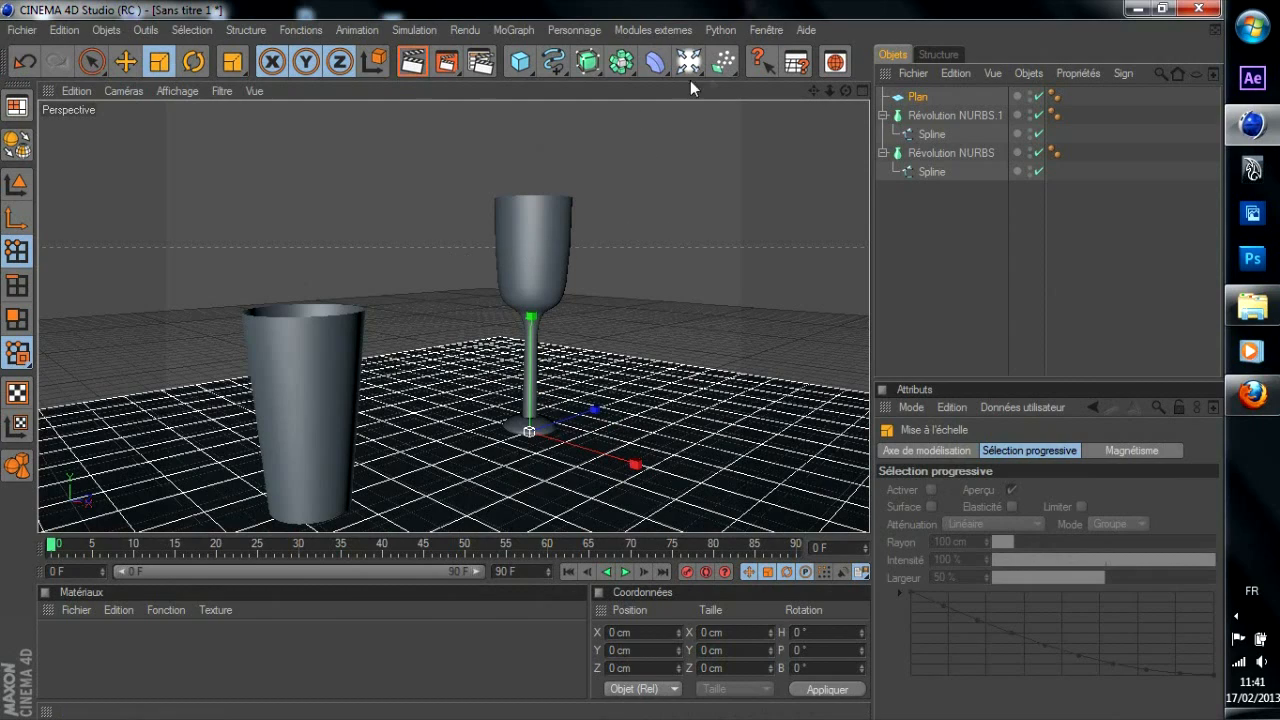
Lower the floor plane slightly along the Y axis so it sits beneath the bases of the glasses
{"action": "left_click", "coordinate": [916, 97]}
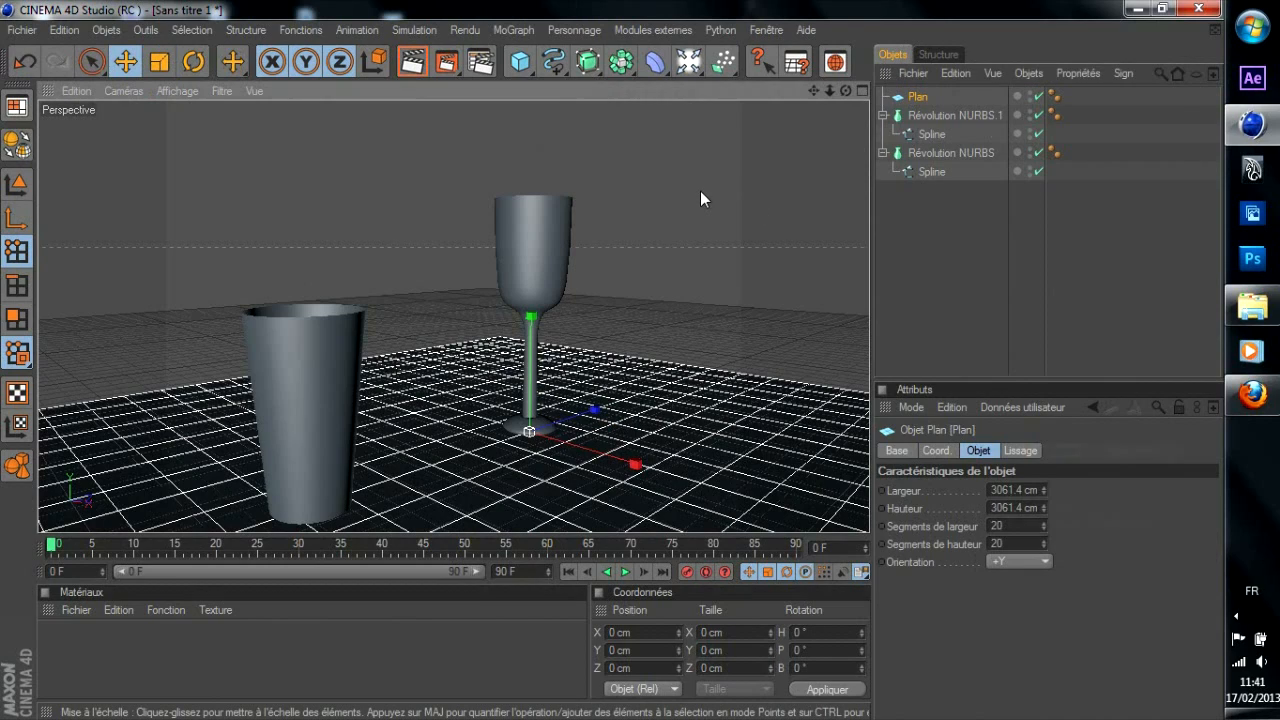
{"action": "key", "text": "e"}
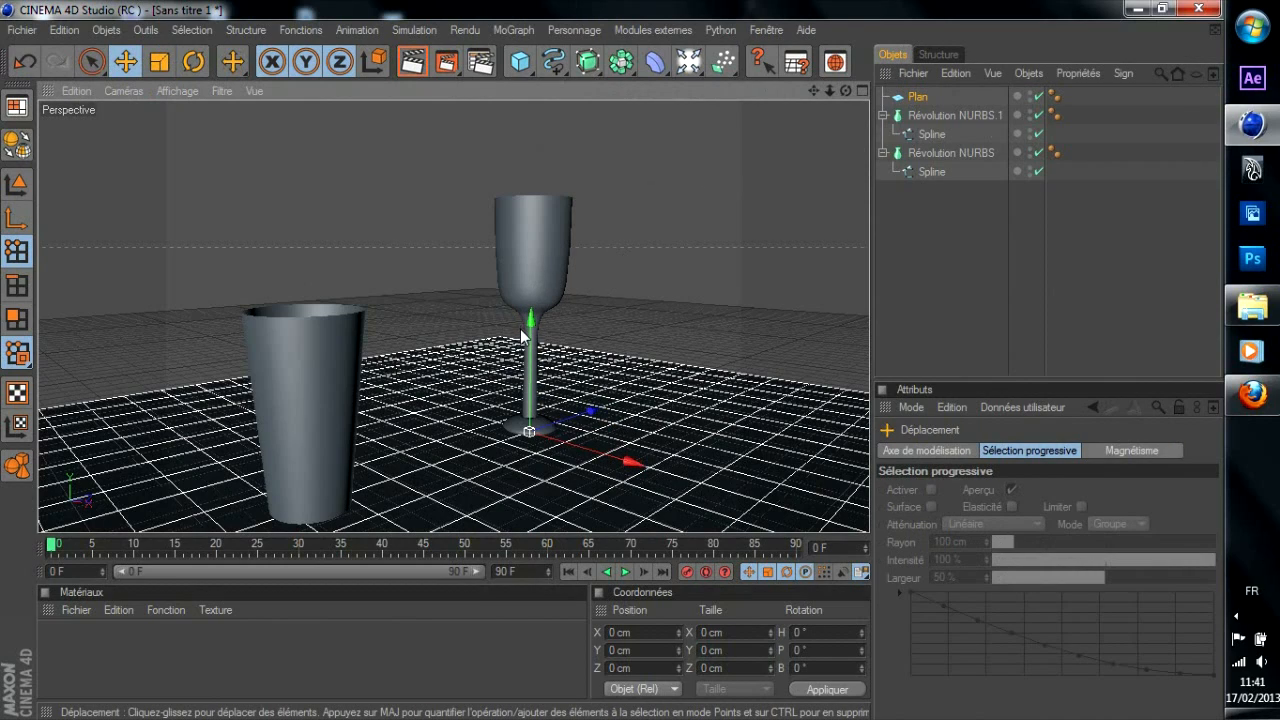
{"action": "mouse_move", "coordinate": [530, 318]}
{"action": "left_mouse_down"}
{"action": "mouse_move", "coordinate": [530, 290]}
{"action": "mouse_move", "coordinate": [530, 326]}
{"action": "left_mouse_up"}
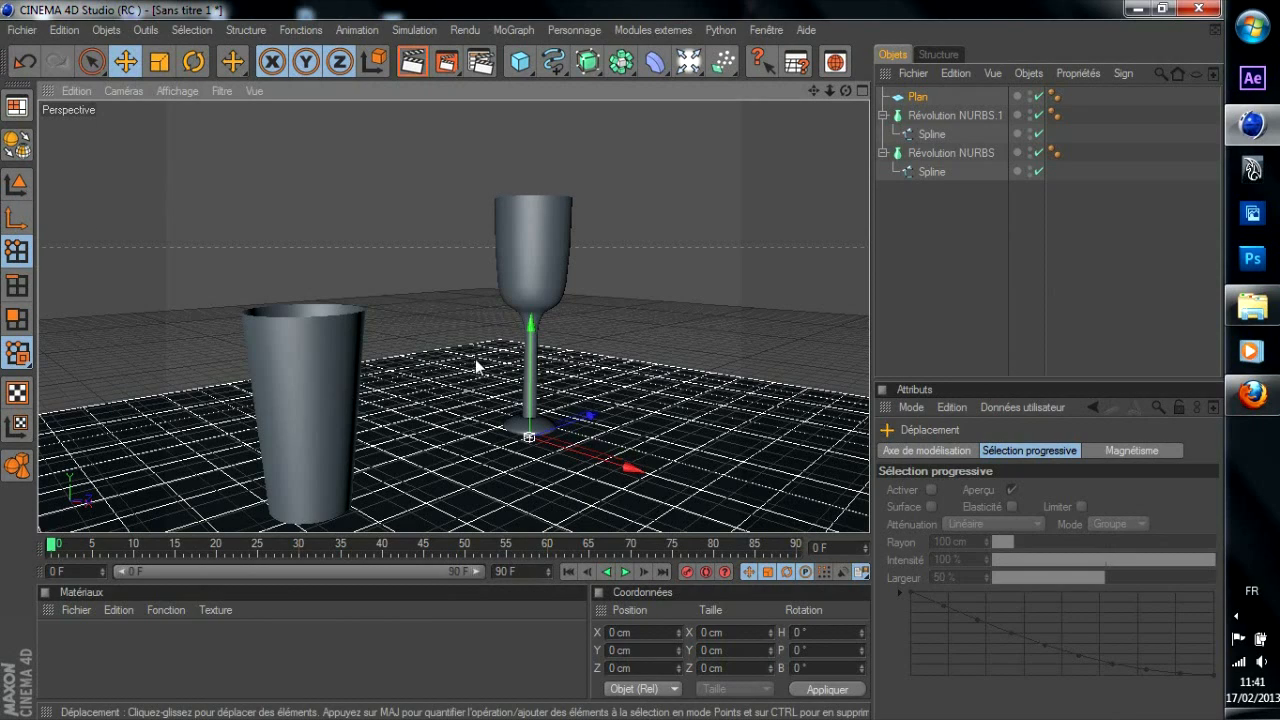
Create a new standard material for the glasses
{"action": "double_click", "coordinate": [355, 652]}
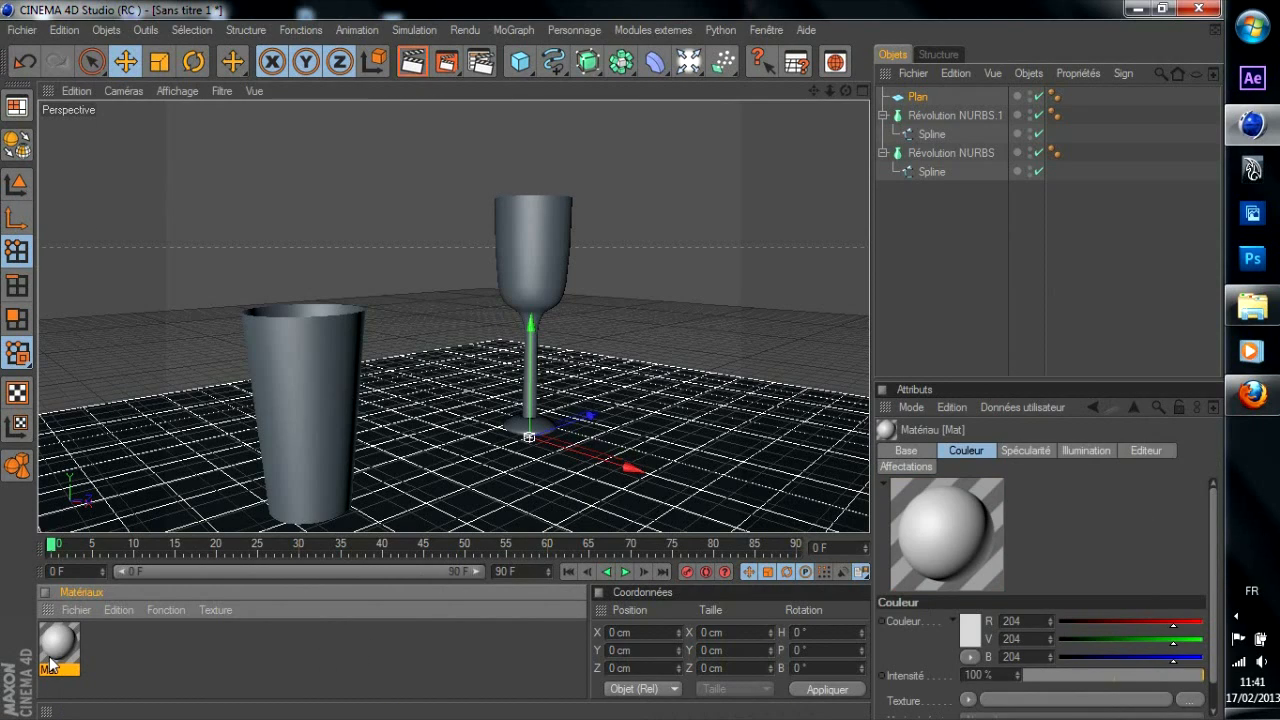
{"action": "left_click", "coordinate": [243, 633]}
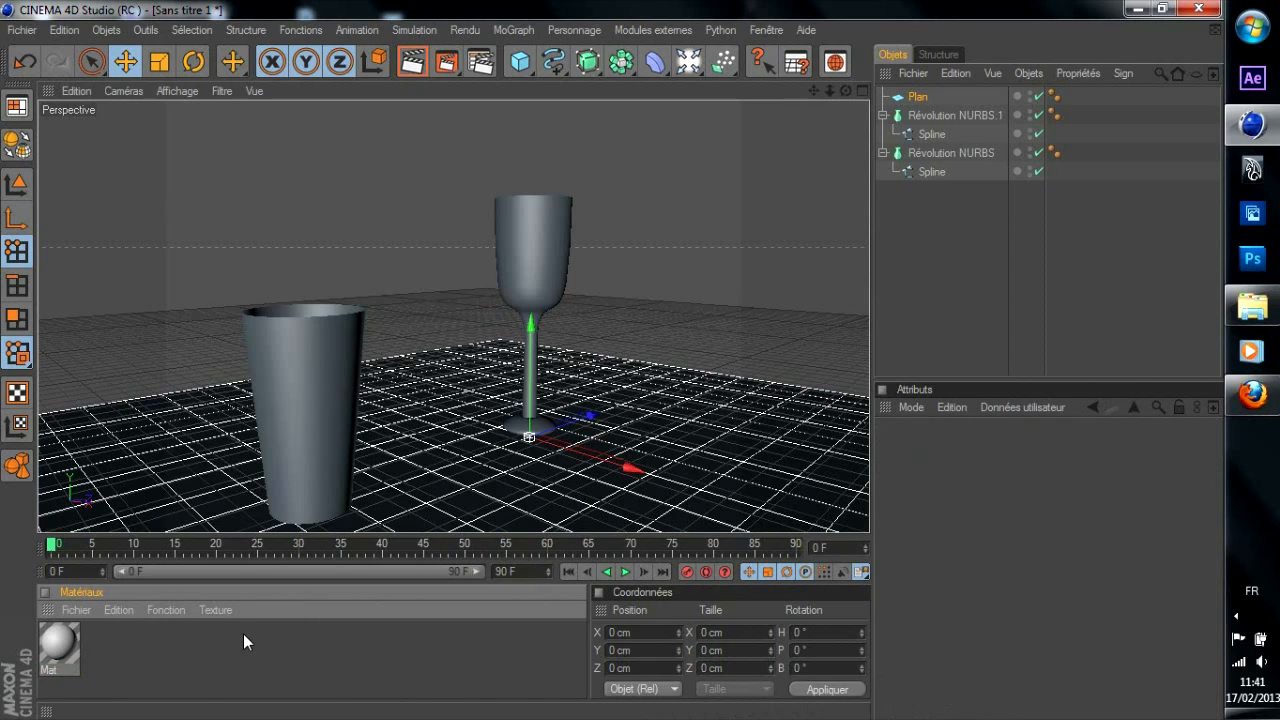
{"action": "left_click", "coordinate": [78, 611]}
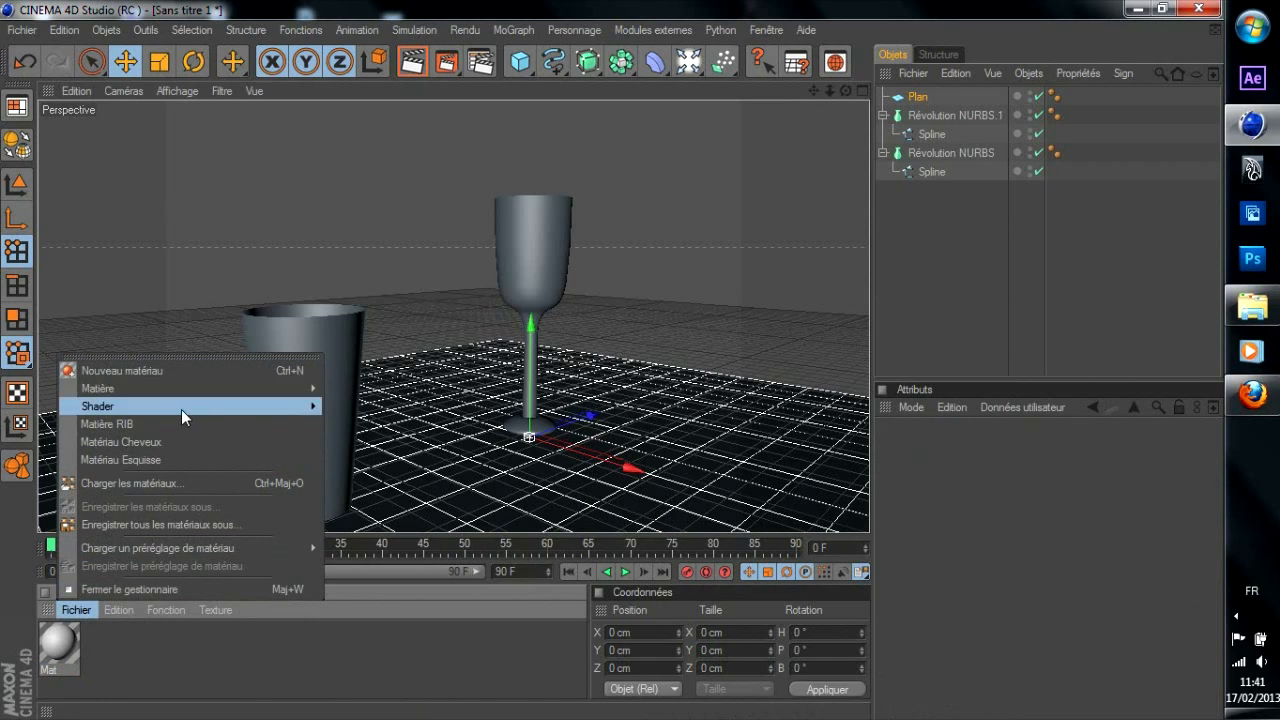
{"action": "left_click", "coordinate": [237, 637]}
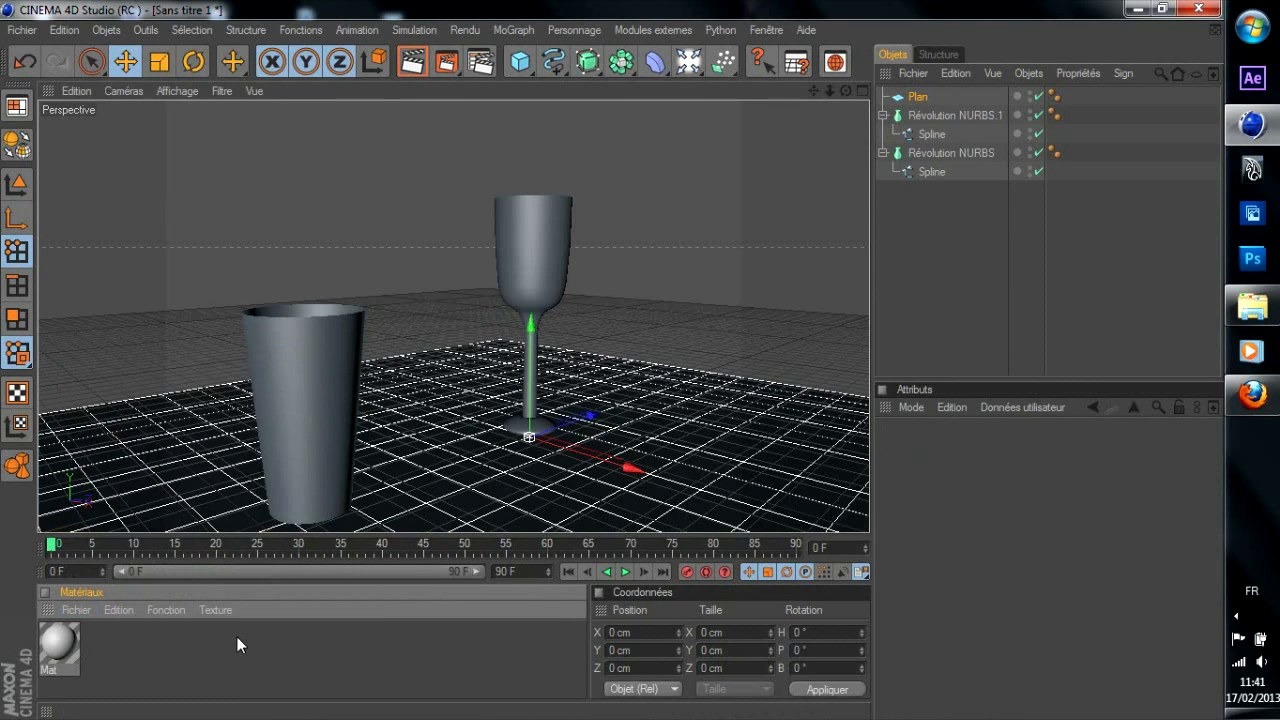
Open the new material for editing and set its Couleur to pure white, RGB 255, 255, 255
{"action": "double_click", "coordinate": [61, 662]}
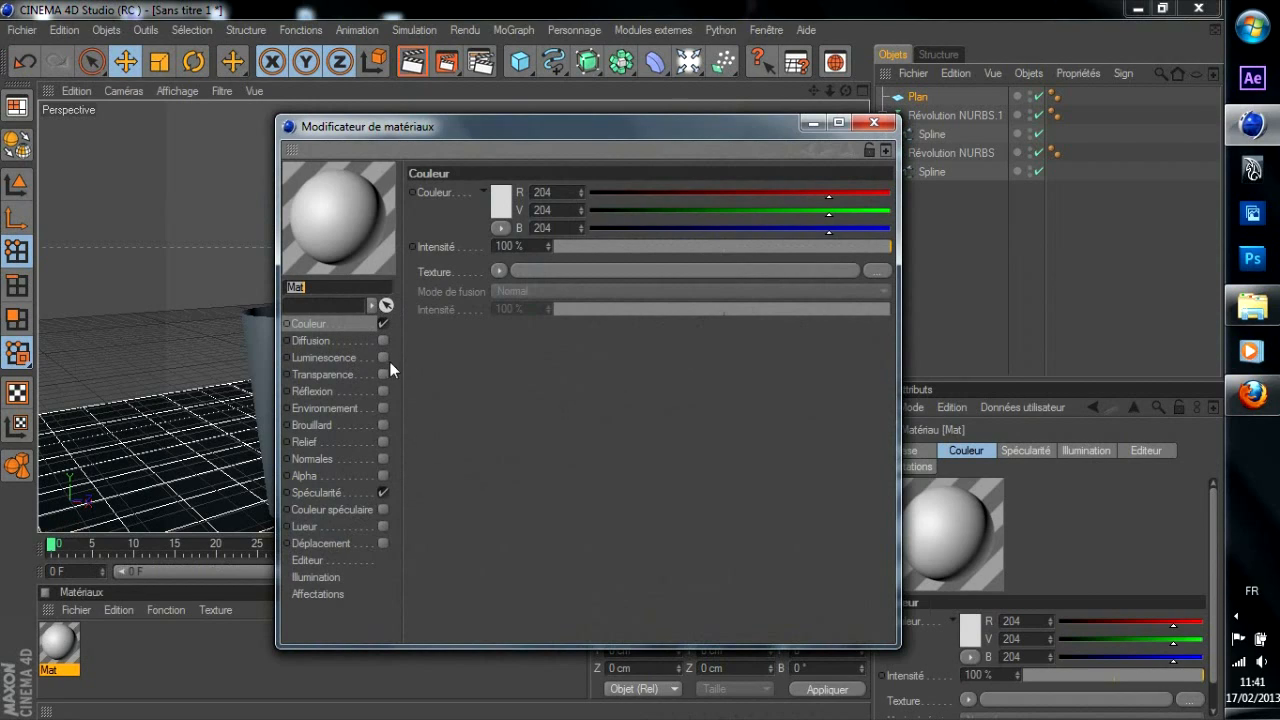
{"action": "left_click", "coordinate": [509, 201]}
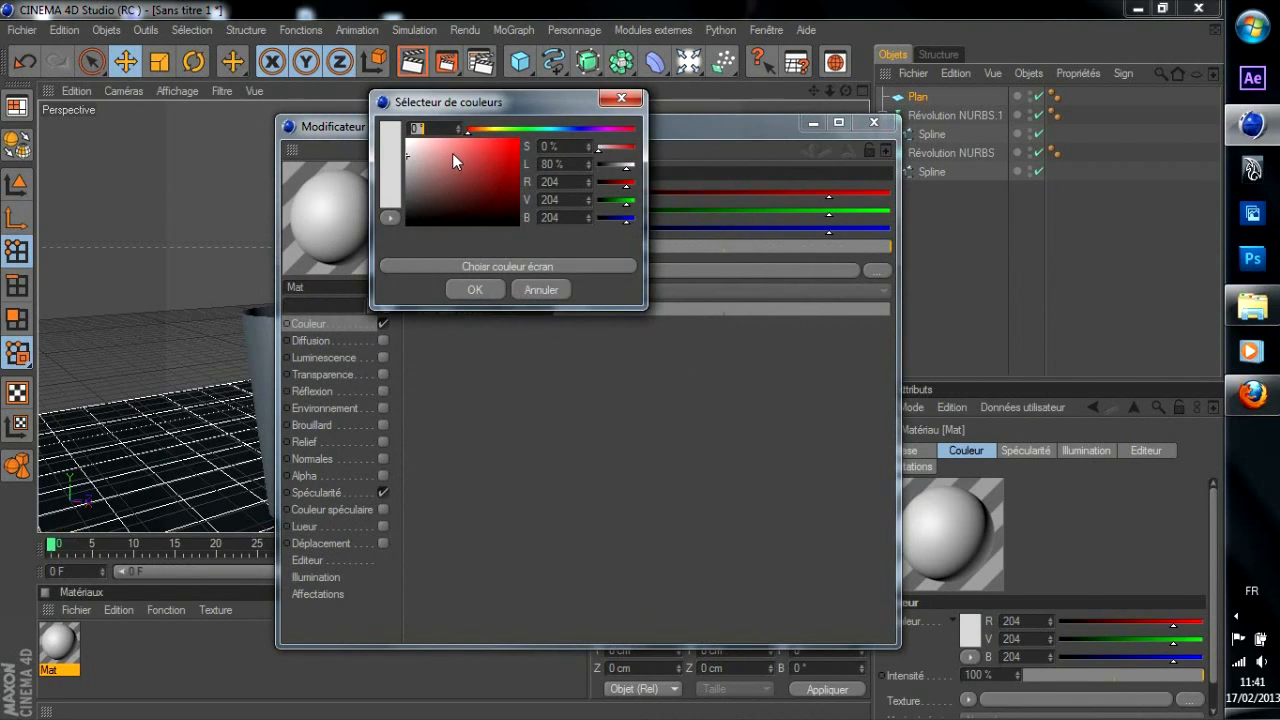
{"action": "left_click_drag", "start_coordinate": [452, 153], "coordinate": [406, 140]}
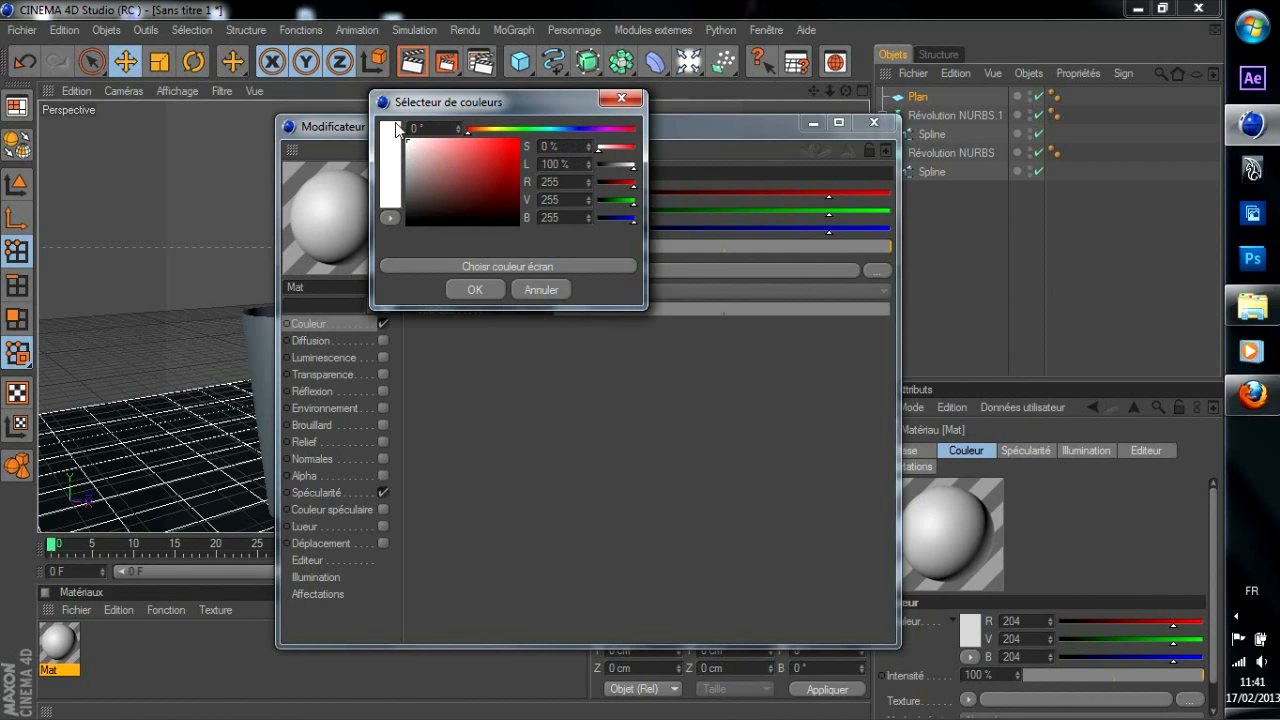
{"action": "left_click", "coordinate": [478, 289]}
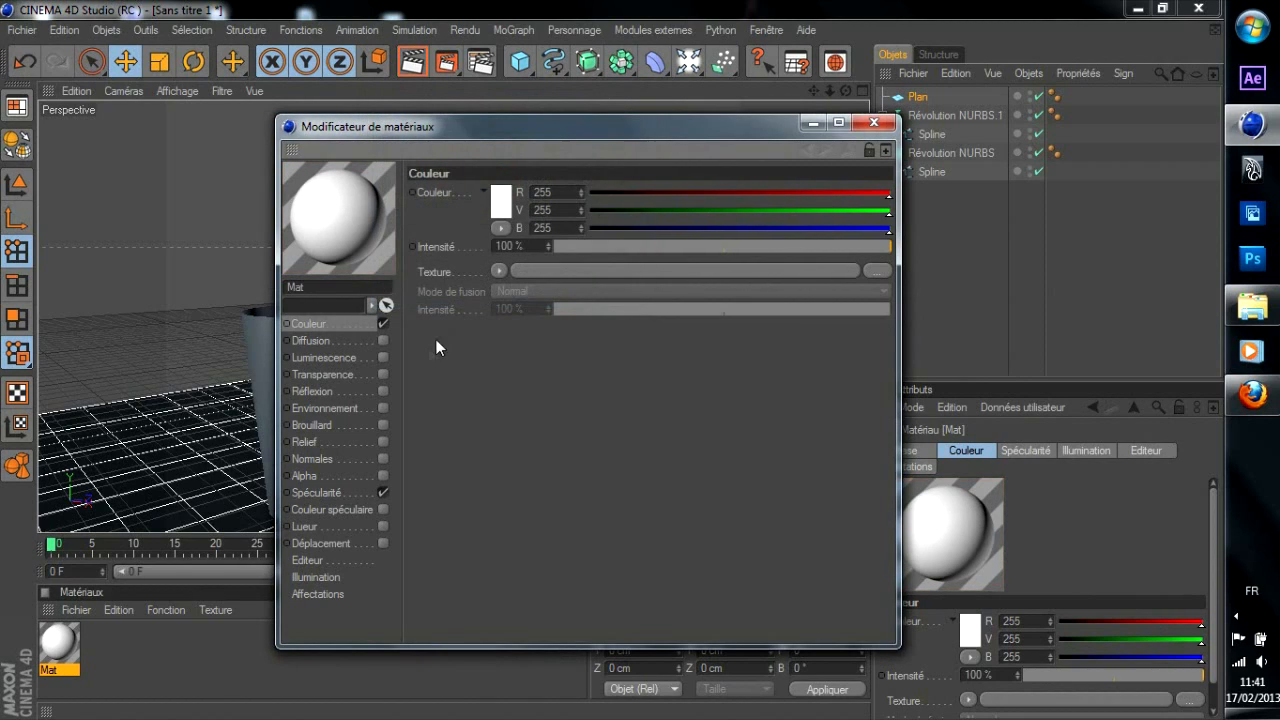
Enable the material's Transparence channel with an intensity of 90 % and a refraction of 3.21
{"action": "left_click", "coordinate": [384, 374]}
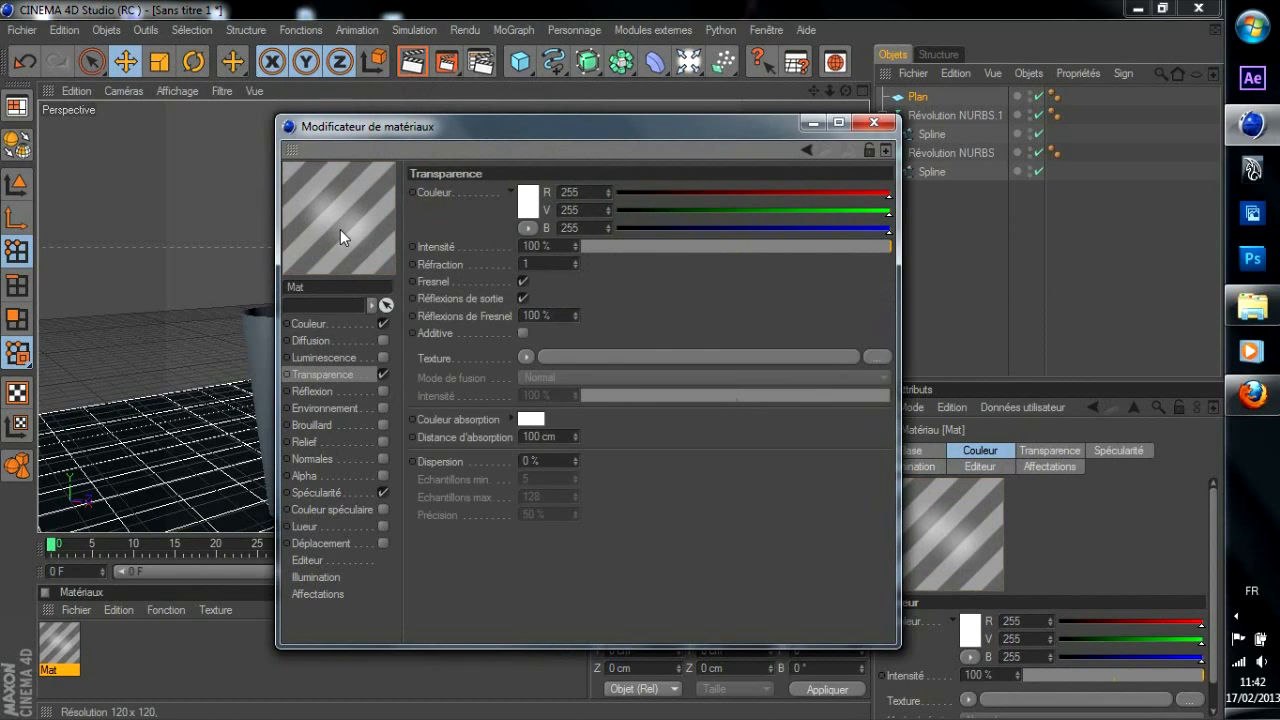
{"action": "left_click", "coordinate": [707, 246]}
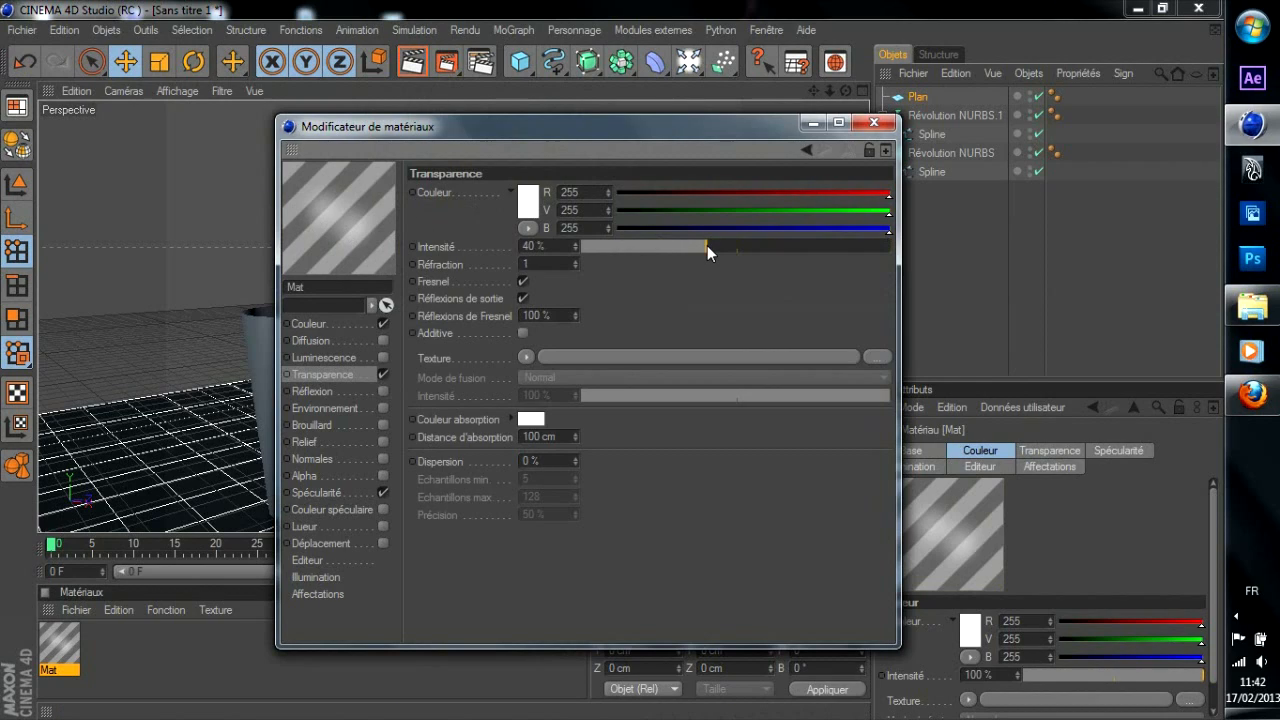
{"action": "left_click_drag", "start_coordinate": [761, 252], "coordinate": [805, 249]}
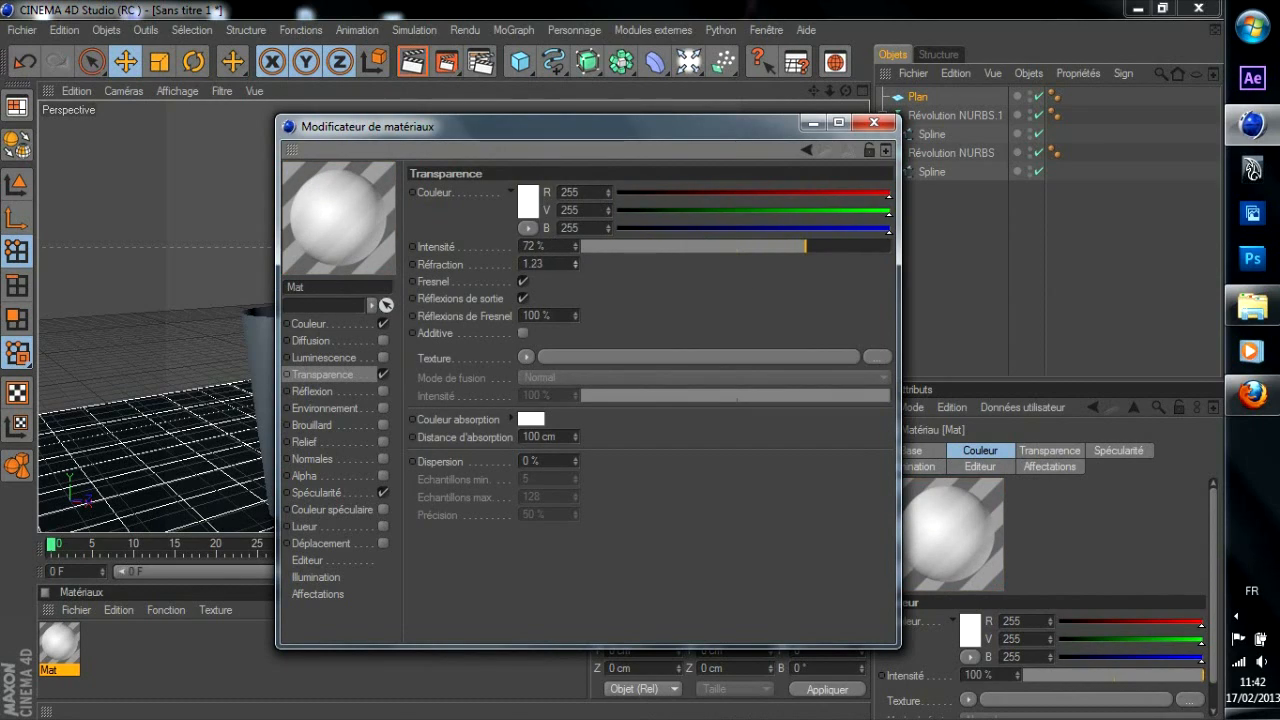
{"action": "type", "text": "3.21"}
{"action": "key", "text": "Return"}
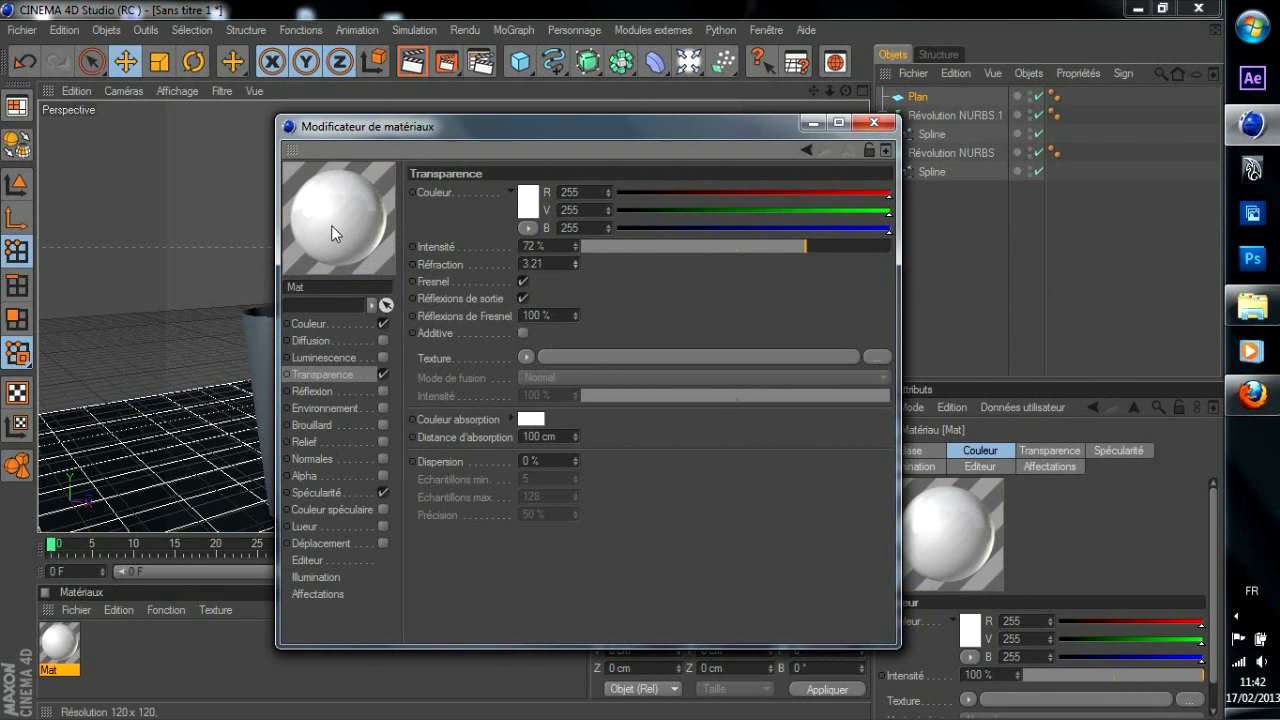
{"action": "left_click", "coordinate": [779, 248]}
{"action": "left_click_drag", "start_coordinate": [786, 248], "coordinate": [861, 250]}
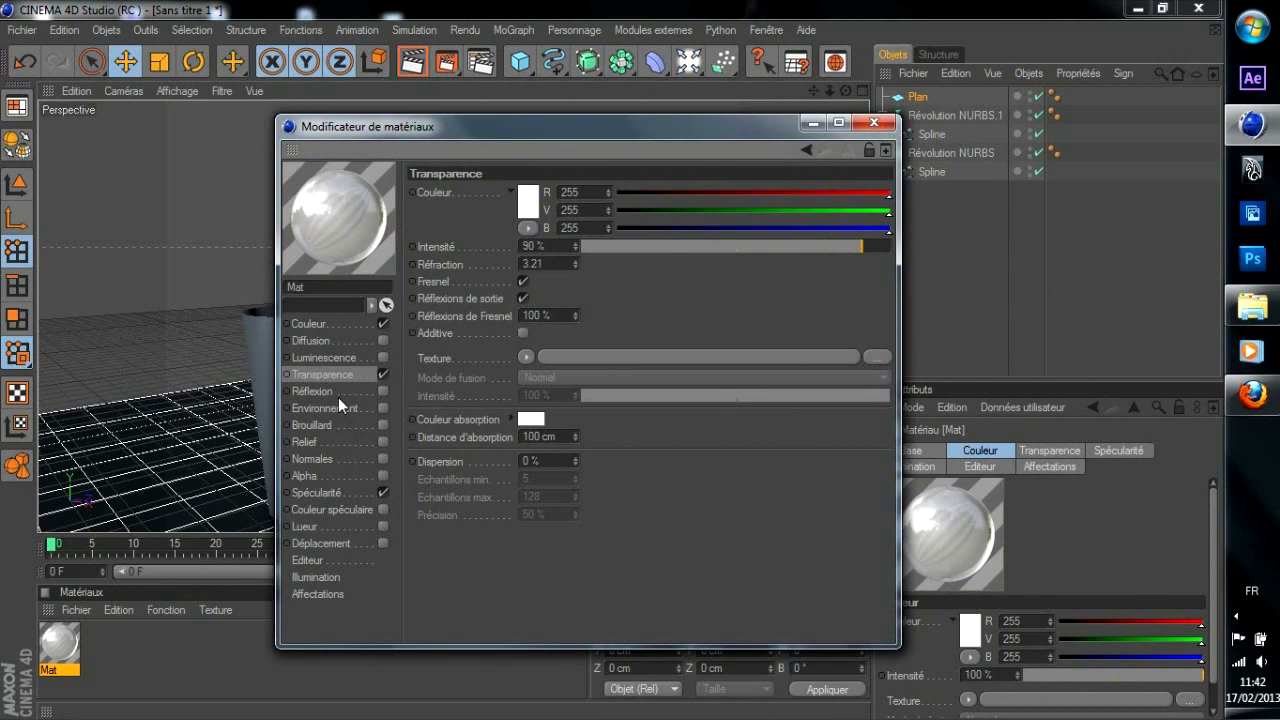
Enable the material's Réflexion channel at 74 % intensity and set the Couleur intensity to 40 %
{"action": "left_click", "coordinate": [385, 389]}
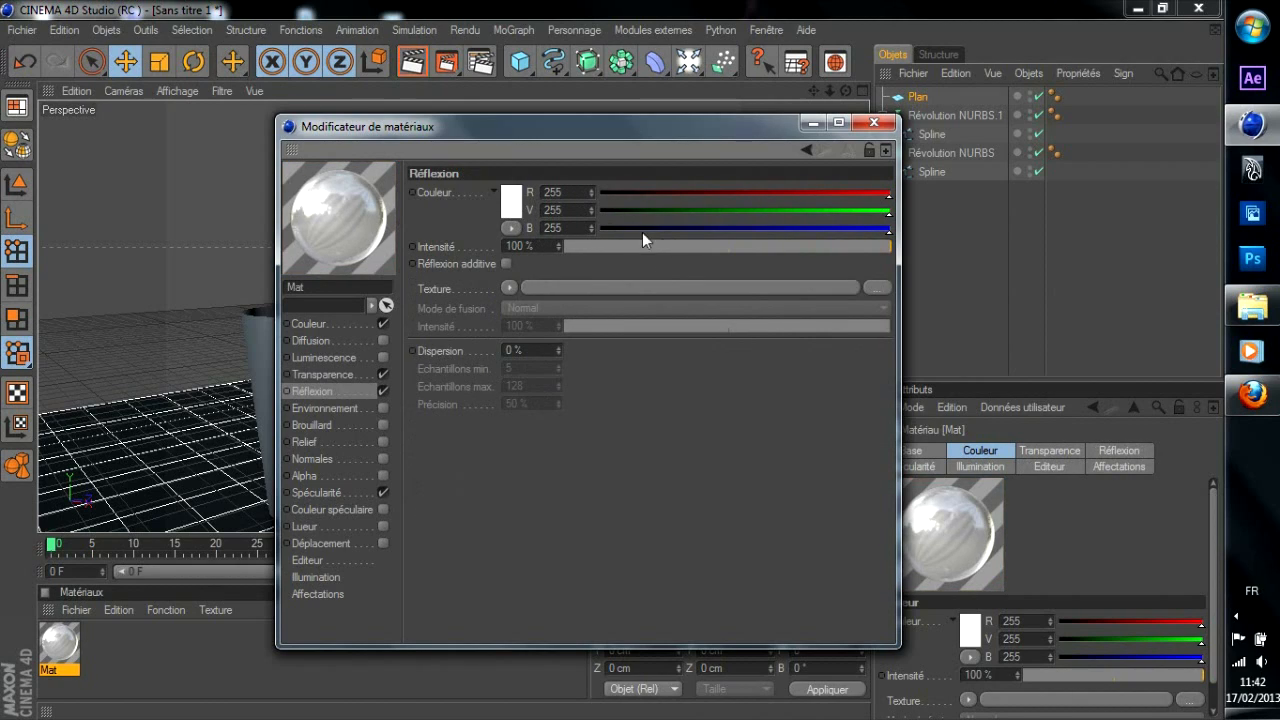
{"action": "left_click_drag", "start_coordinate": [721, 244], "coordinate": [807, 250]}
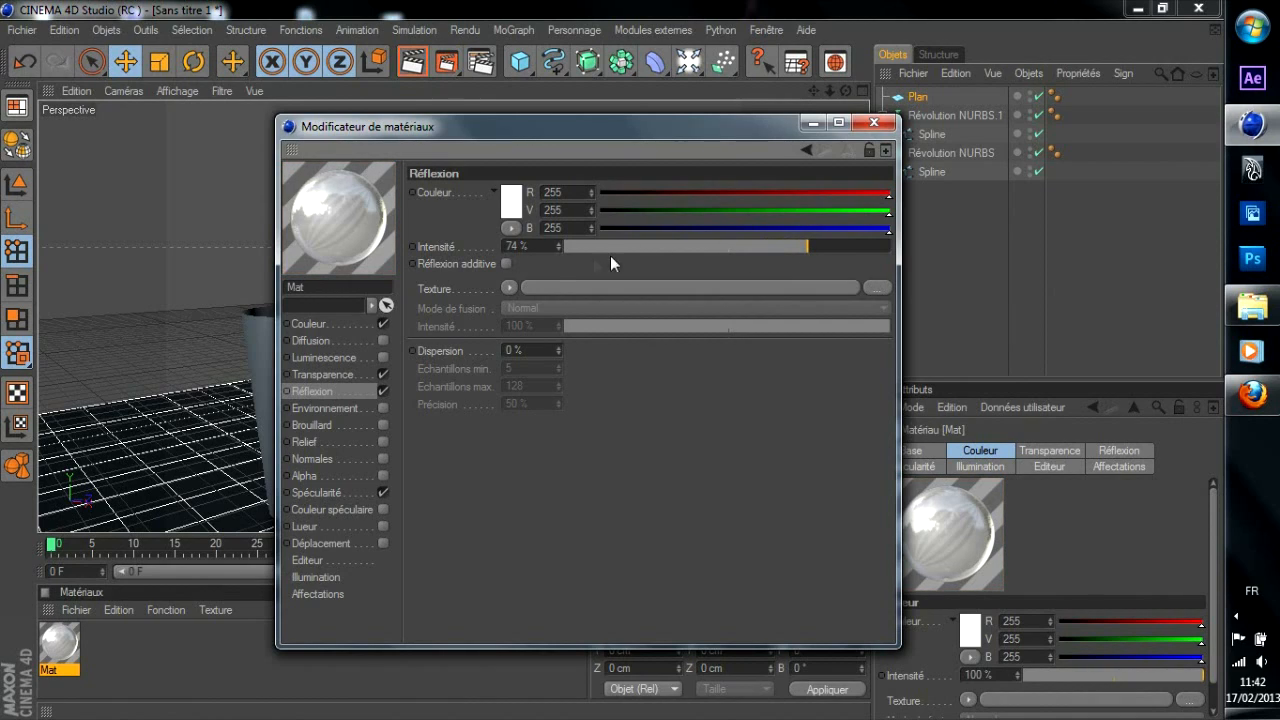
{"action": "left_click", "coordinate": [362, 324]}
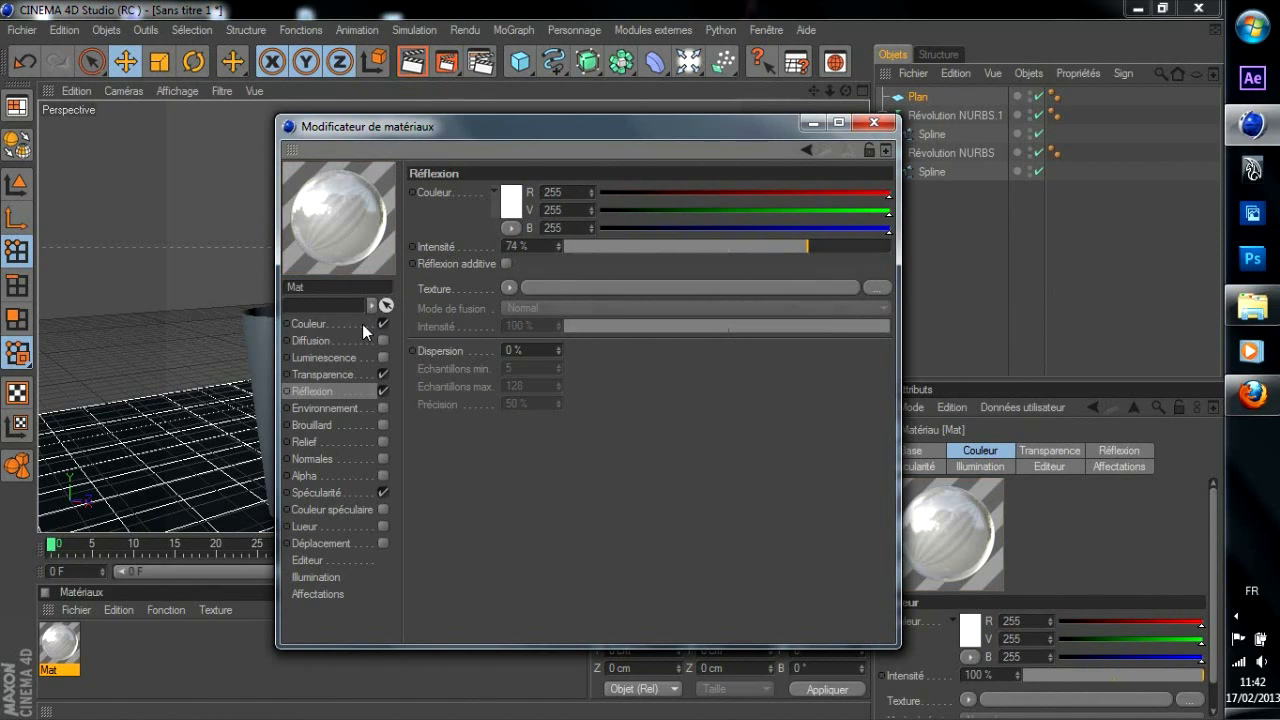
{"action": "left_click", "coordinate": [689, 246]}
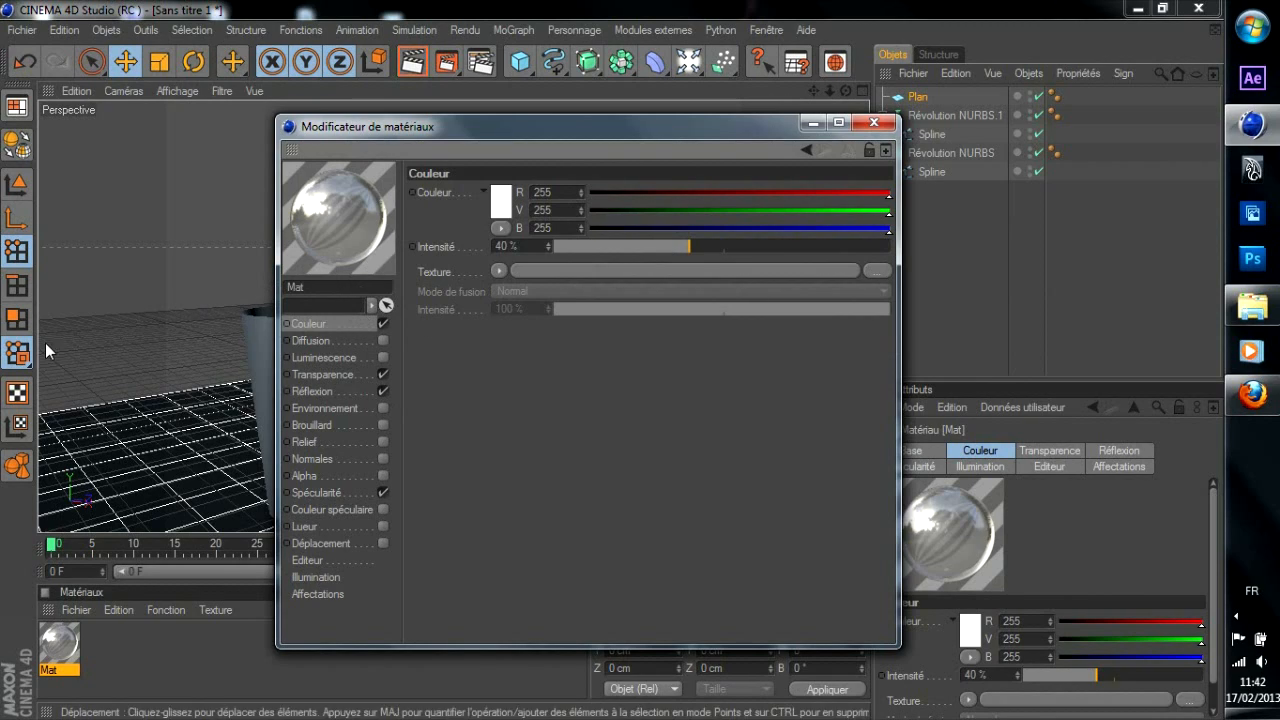
{"action": "left_click", "coordinate": [322, 375]}
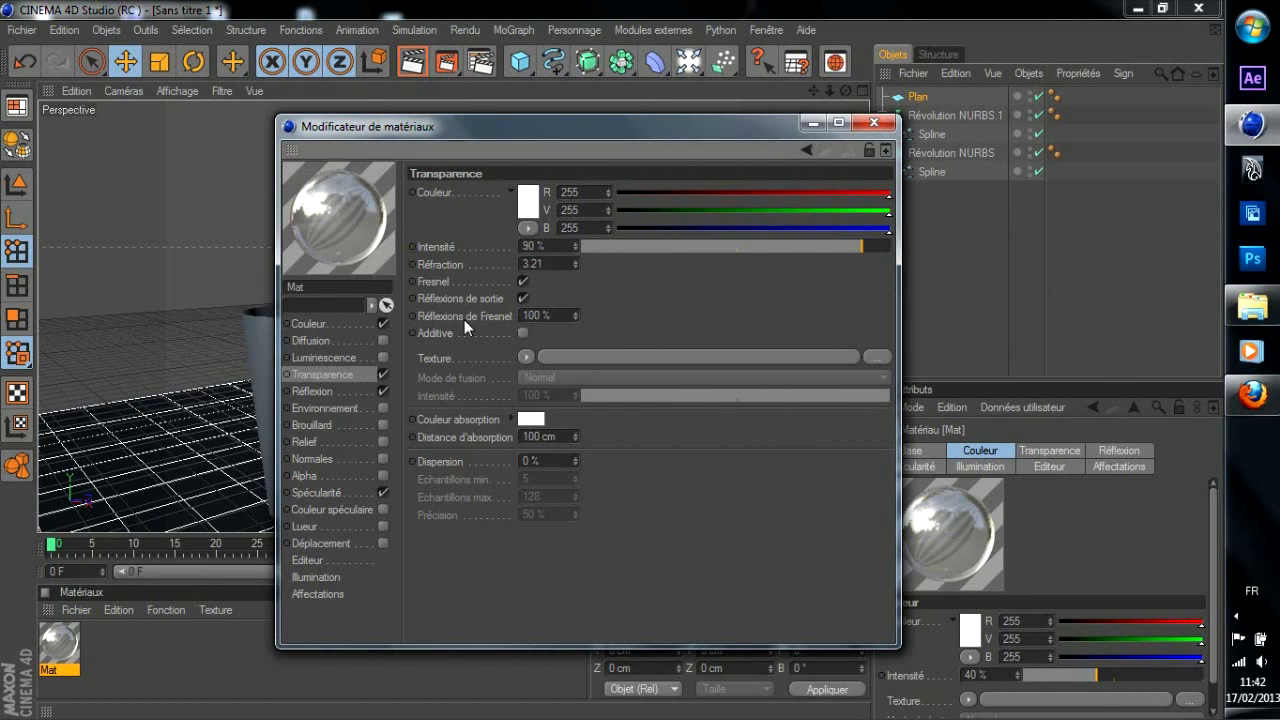
{"action": "left_click", "coordinate": [368, 392]}
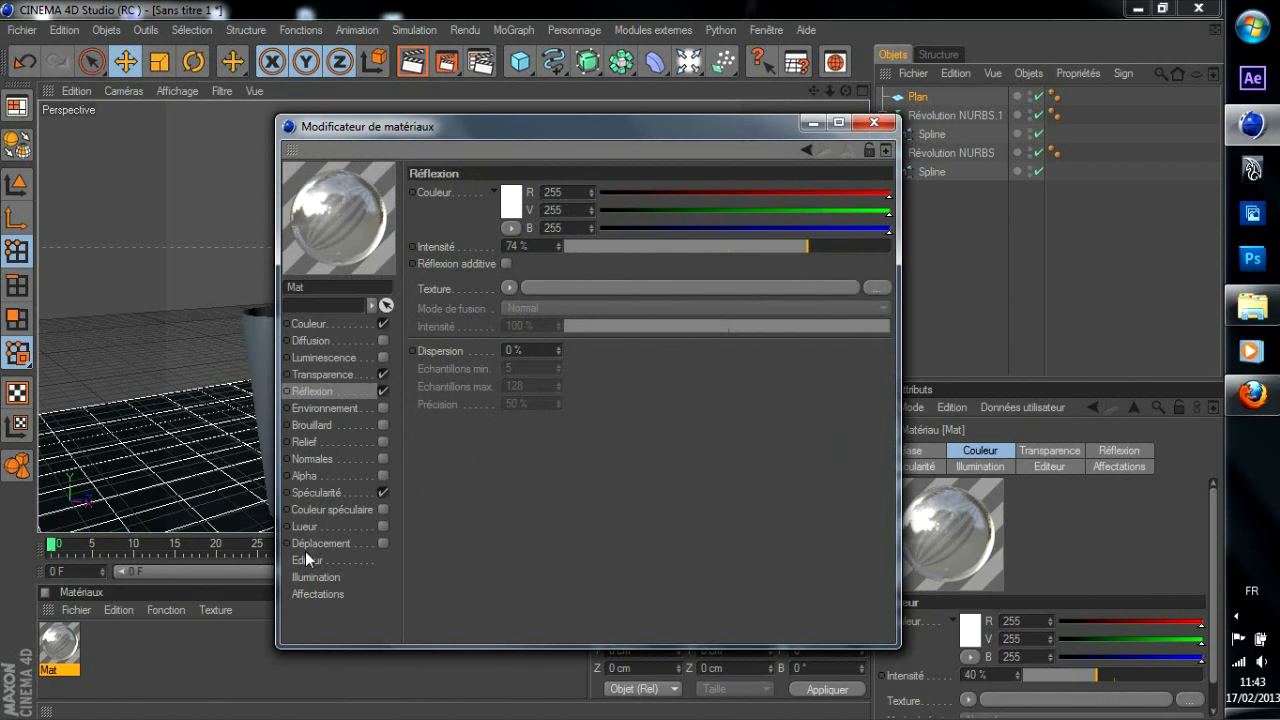
Finish editing the glass material, create a second standard material and open it for editing
{"action": "left_click", "coordinate": [314, 493]}
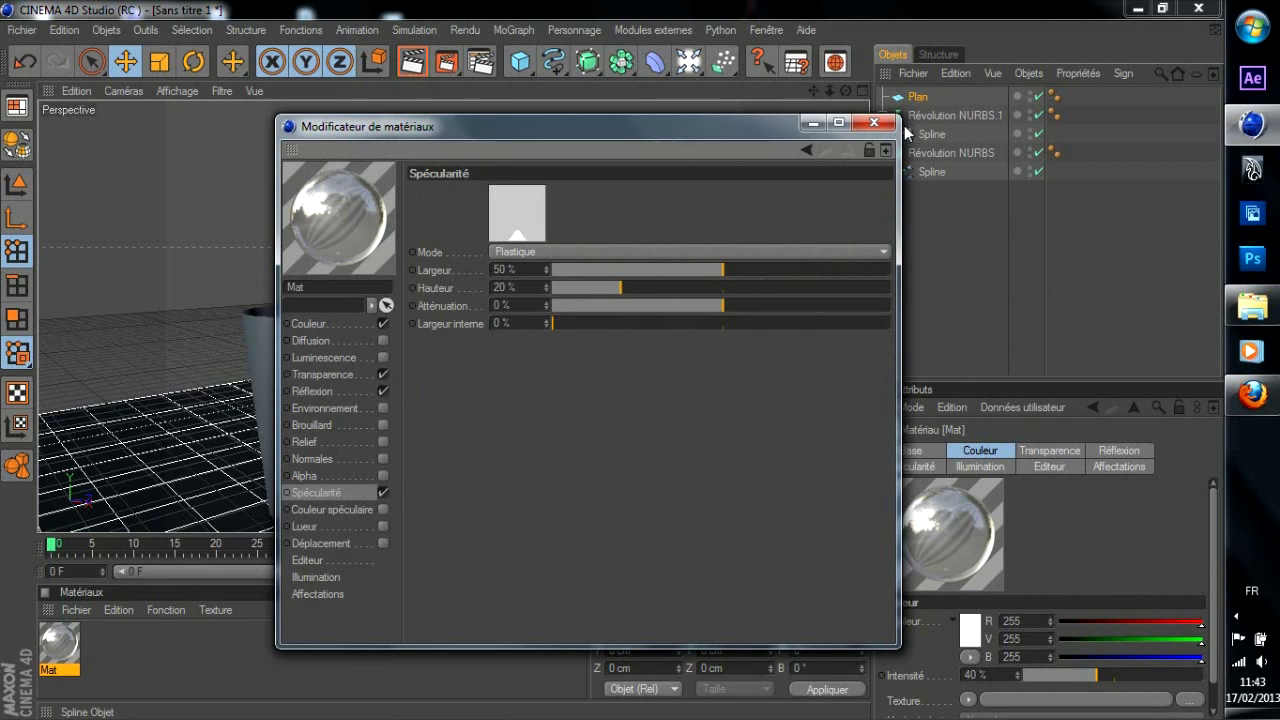
{"action": "left_click", "coordinate": [874, 122]}
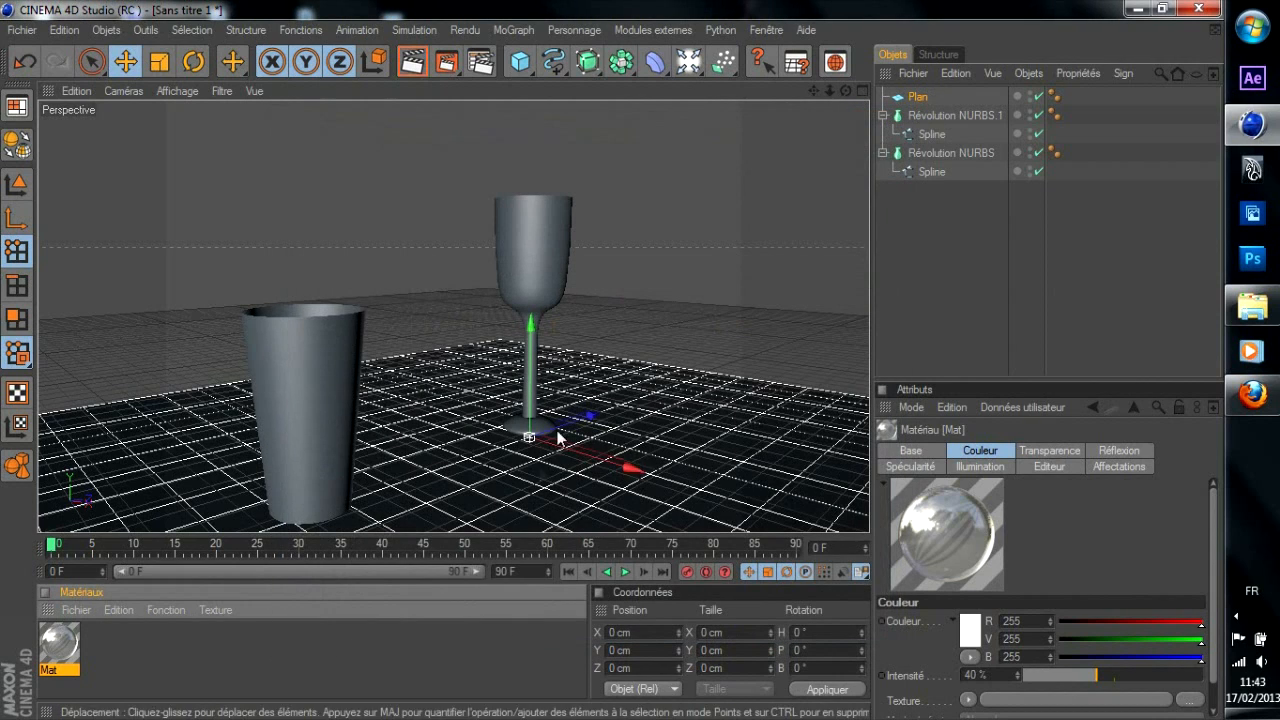
{"action": "double_click", "coordinate": [441, 664]}
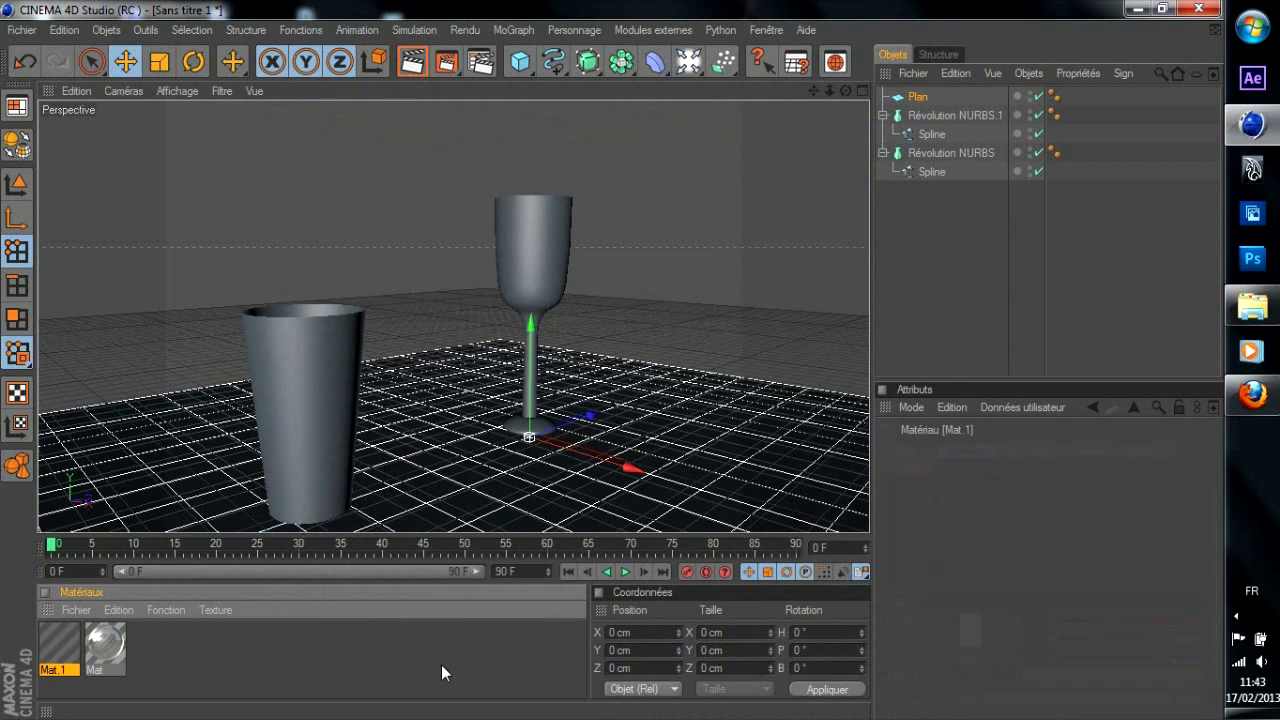
{"action": "double_click", "coordinate": [64, 642]}
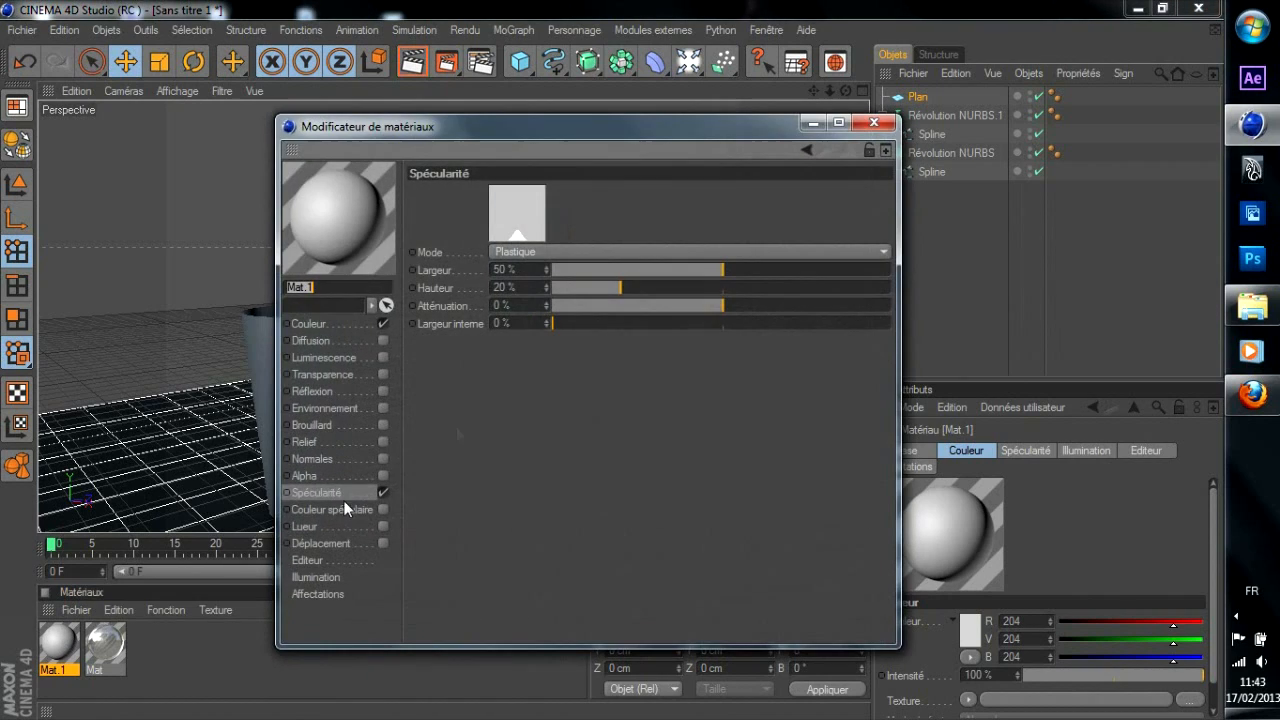
Set the second material's Couleur to a light grey, RGB 213, 213, 213
{"action": "left_click", "coordinate": [353, 323]}
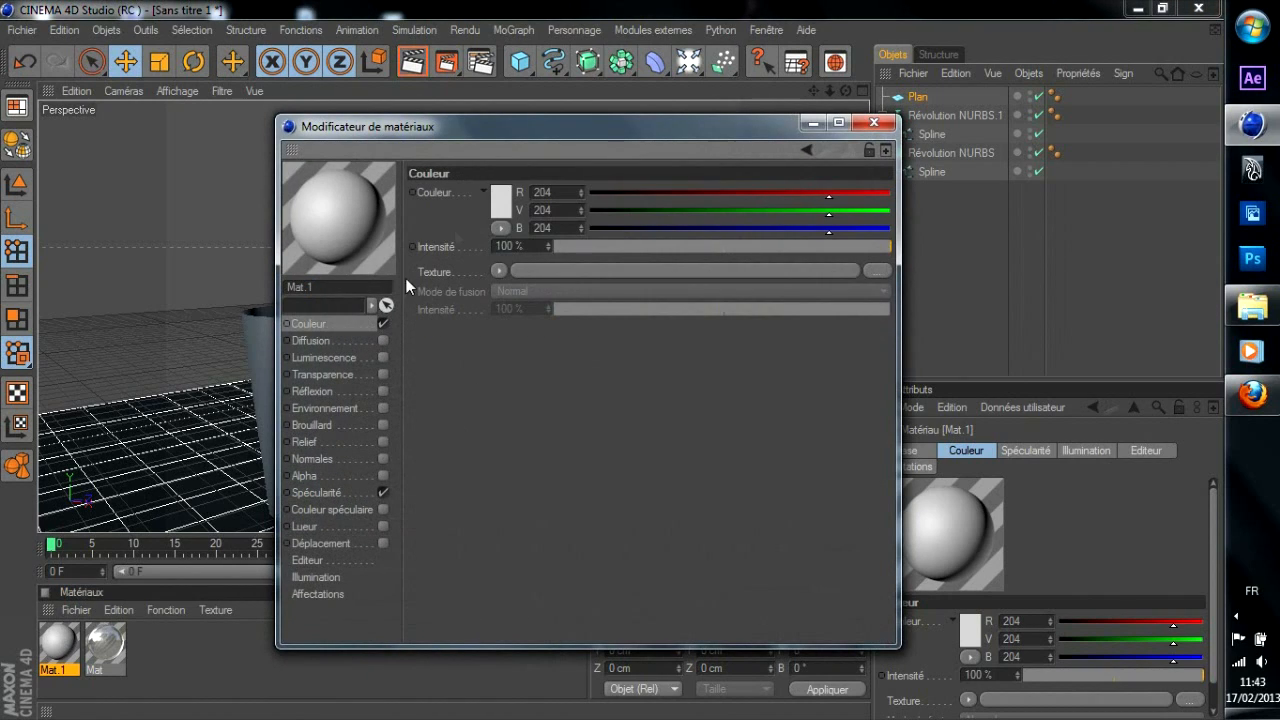
{"action": "left_click", "coordinate": [494, 200]}
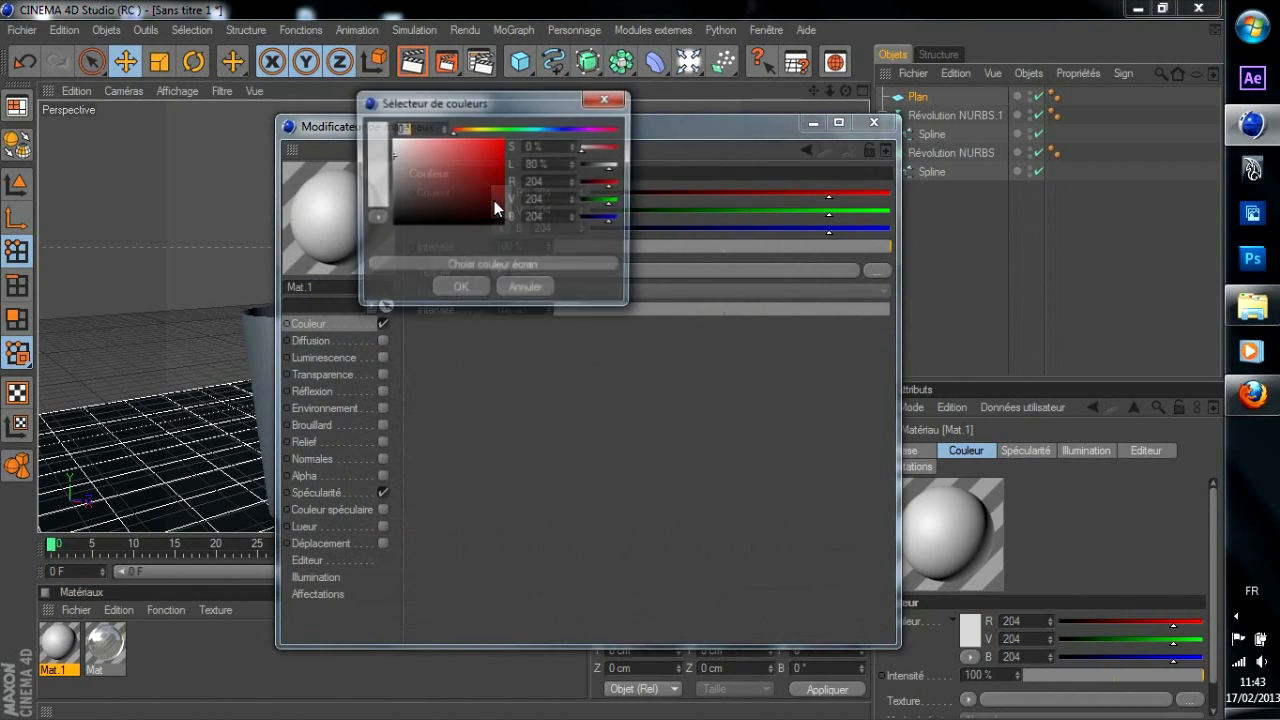
{"action": "left_click", "coordinate": [380, 158]}
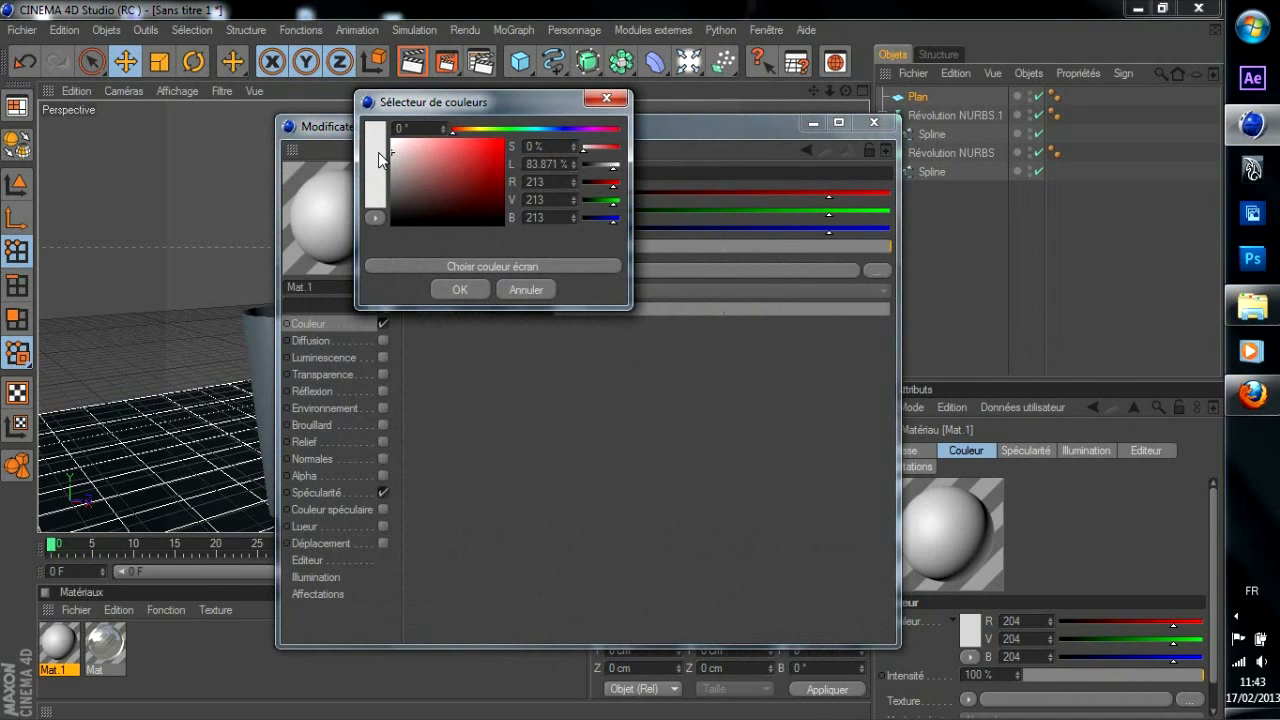
{"action": "left_click", "coordinate": [459, 291]}
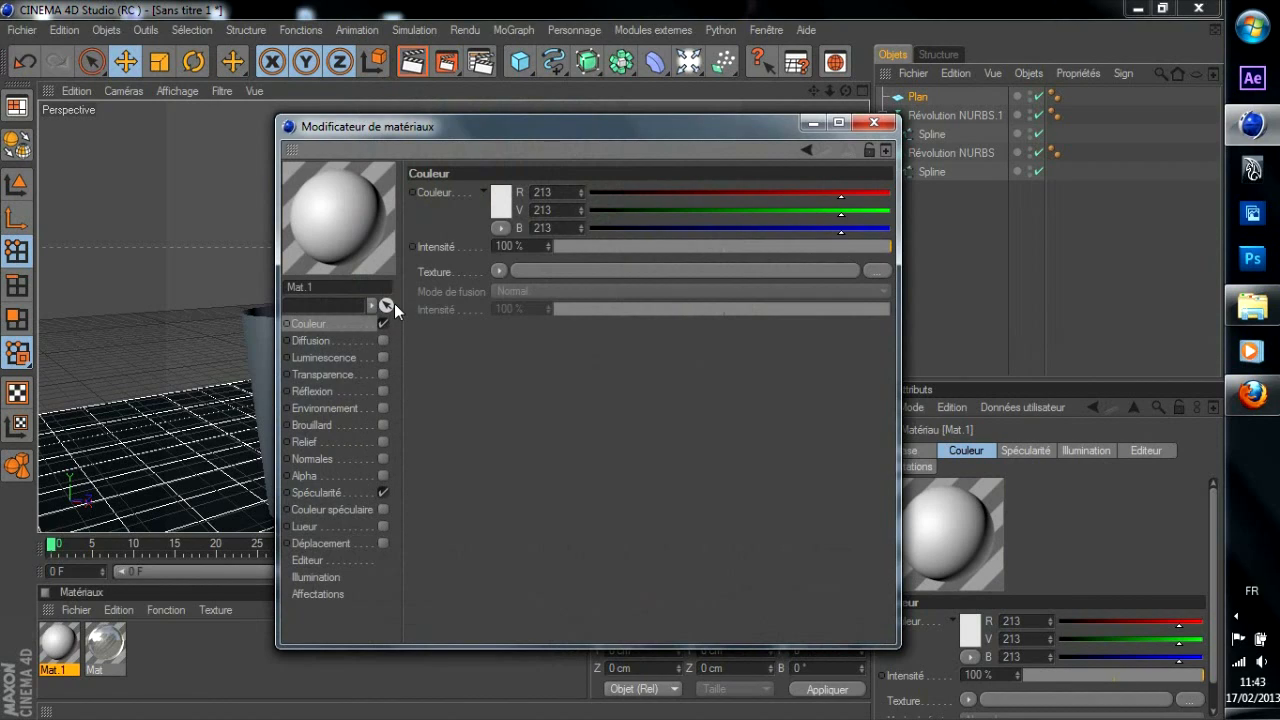
Enable the second material's Réflexion channel at 27 % intensity and close the material editor
{"action": "left_click", "coordinate": [381, 391]}
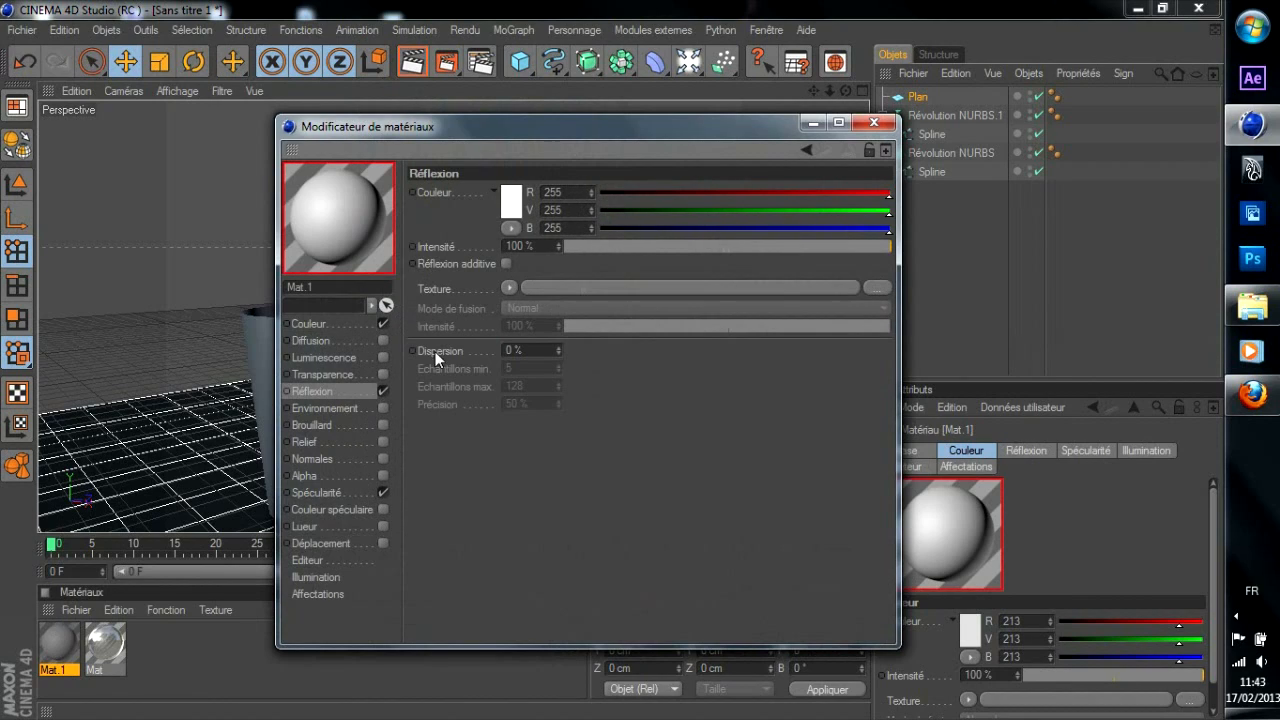
{"action": "left_click", "coordinate": [653, 247]}
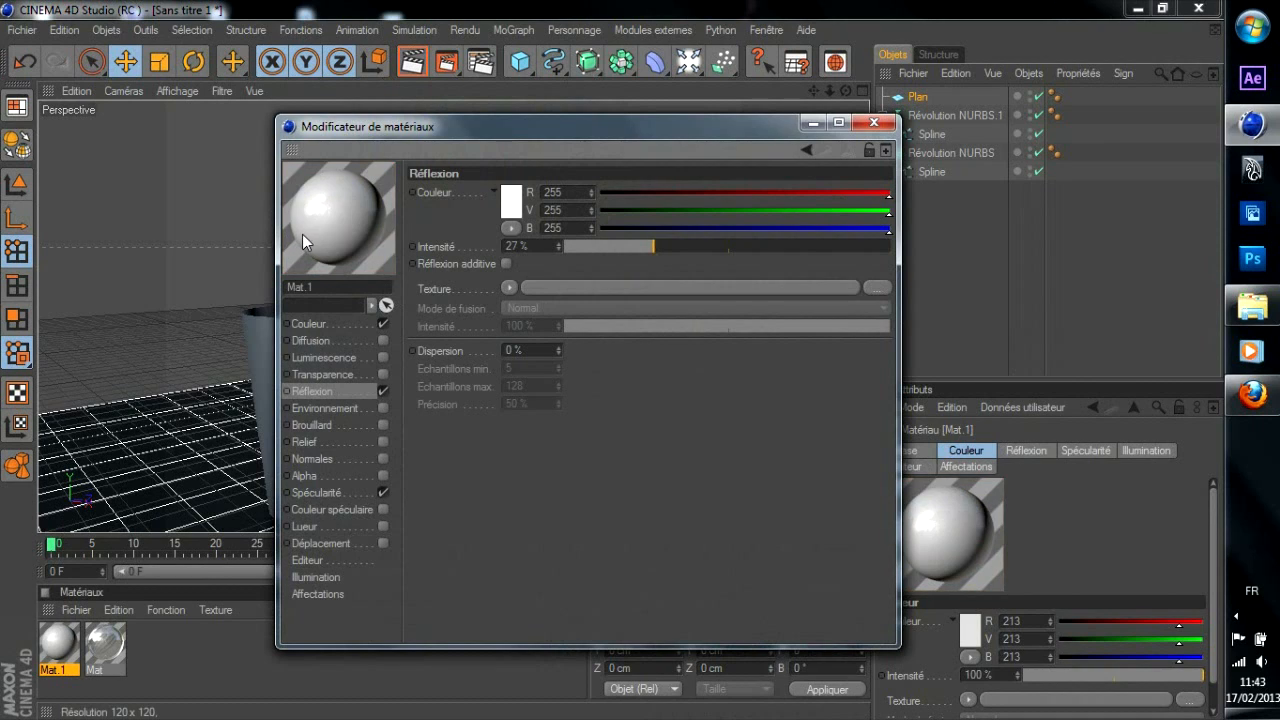
{"action": "left_click", "coordinate": [873, 123]}
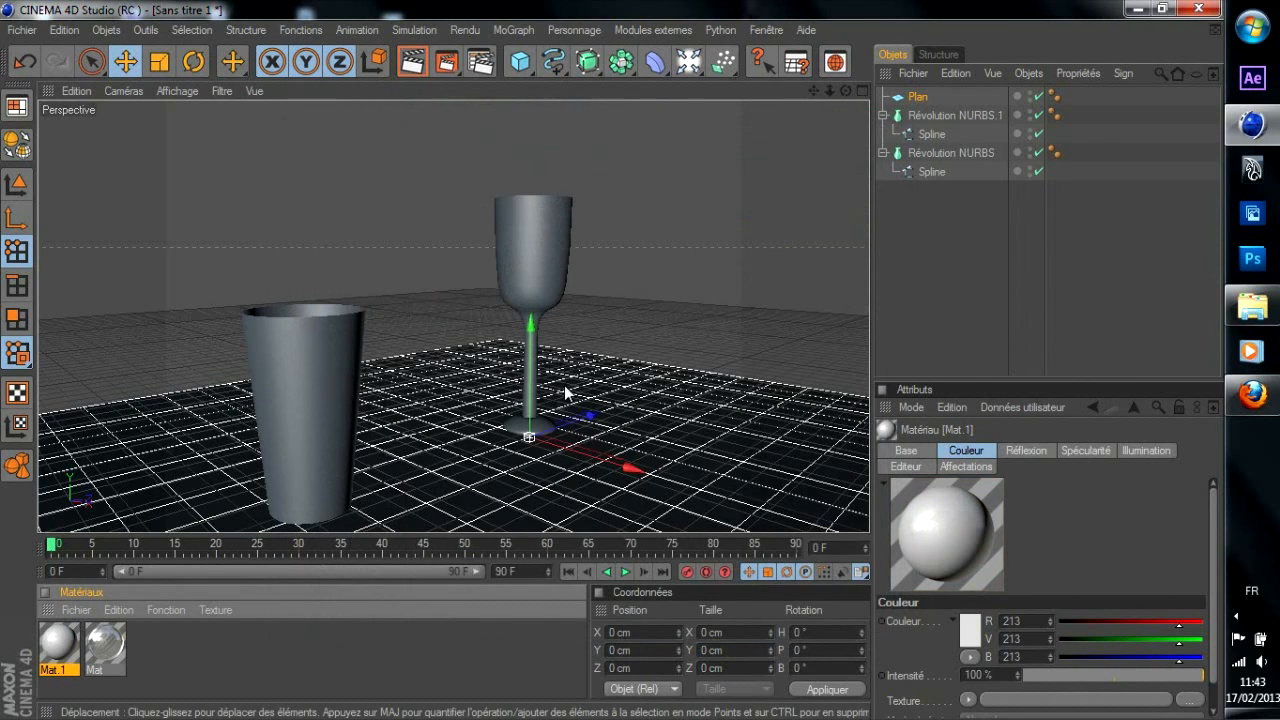
Apply the transparent glass material Mat to both the tumbler and the stemmed glass
{"action": "left_click_drag", "start_coordinate": [112, 678], "coordinate": [324, 448]}
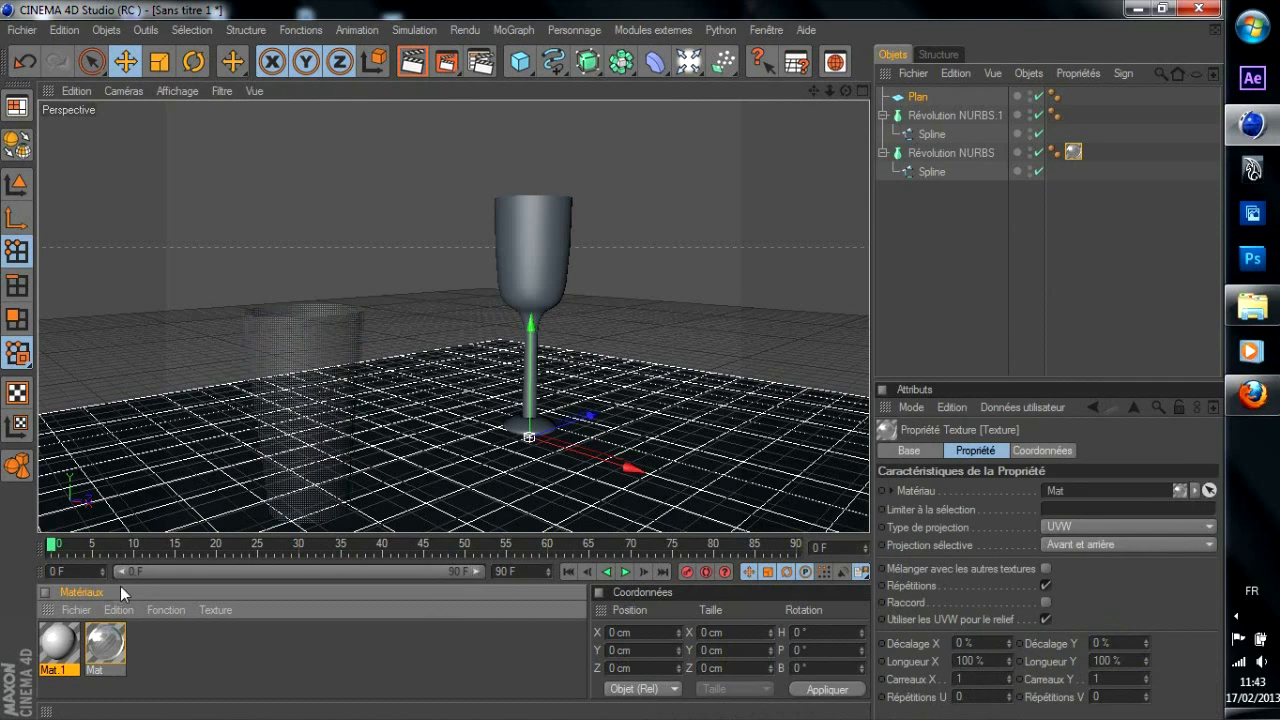
{"action": "left_click_drag", "start_coordinate": [104, 638], "coordinate": [539, 273]}
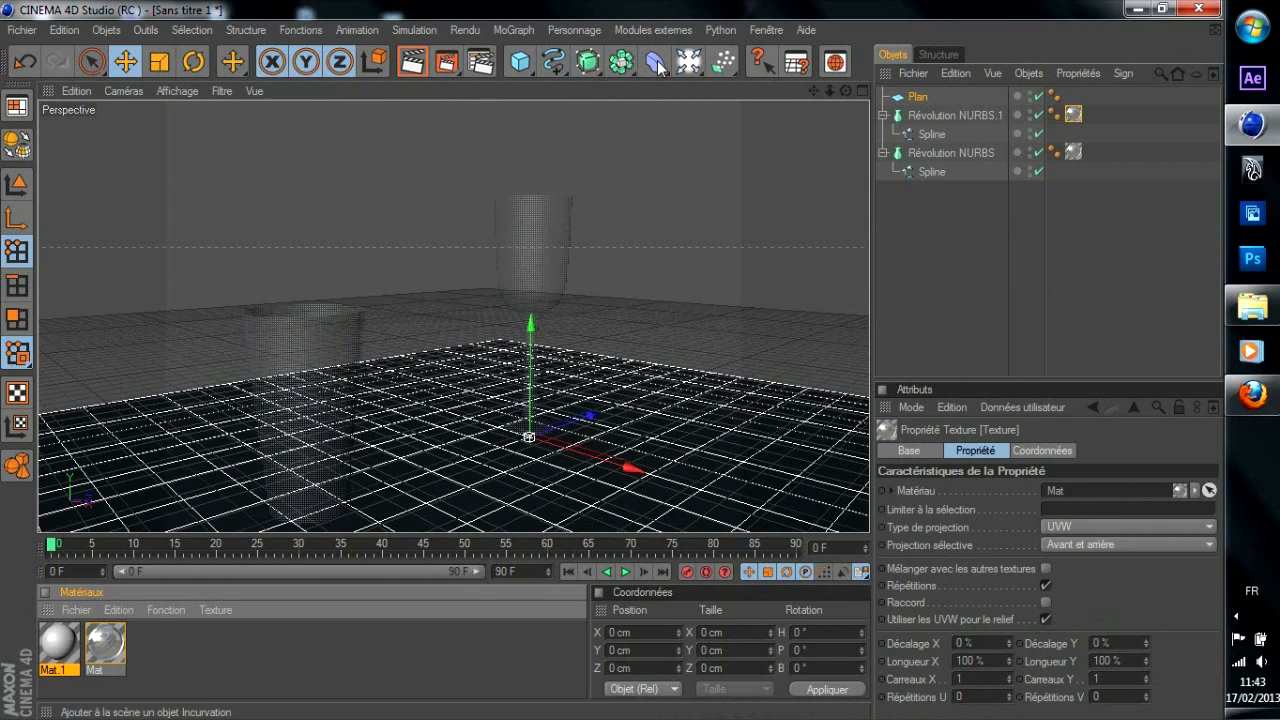
Add an Omni light and position it just above the floor between the tumbler and the stemmed glass
{"action": "left_click", "coordinate": [690, 62]}
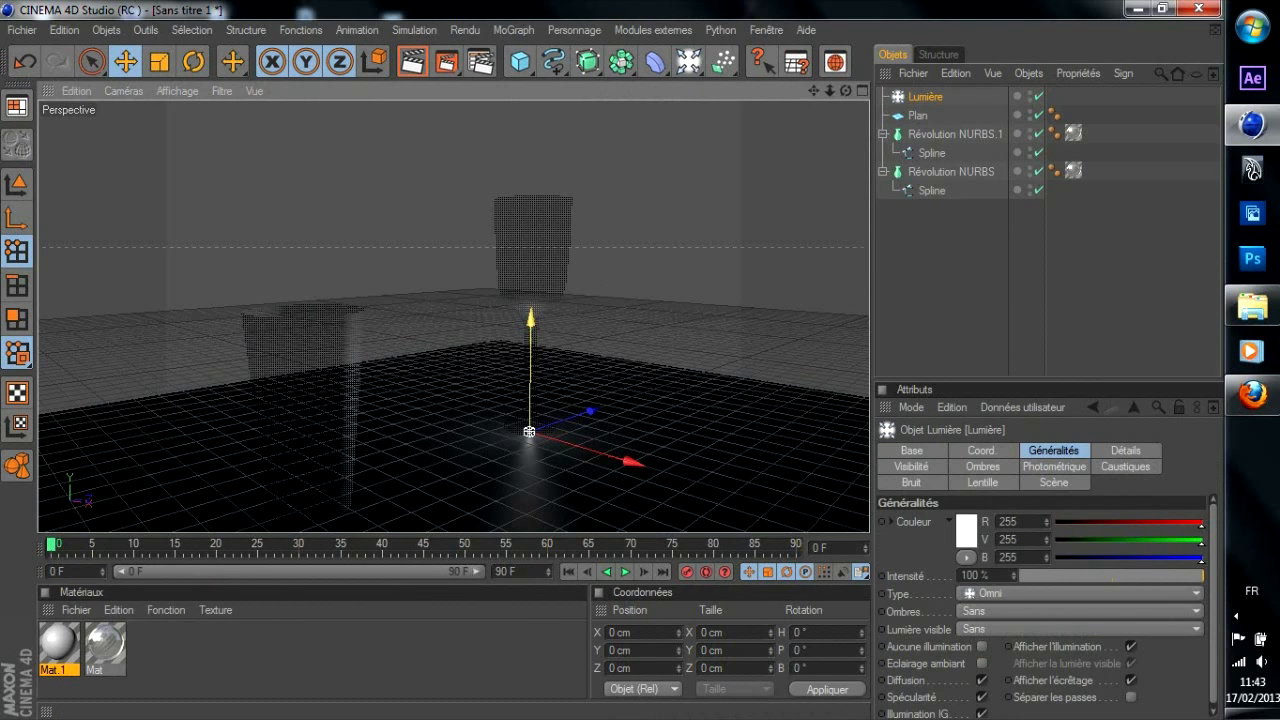
{"action": "left_click_drag", "start_coordinate": [530, 320], "coordinate": [531, 294]}
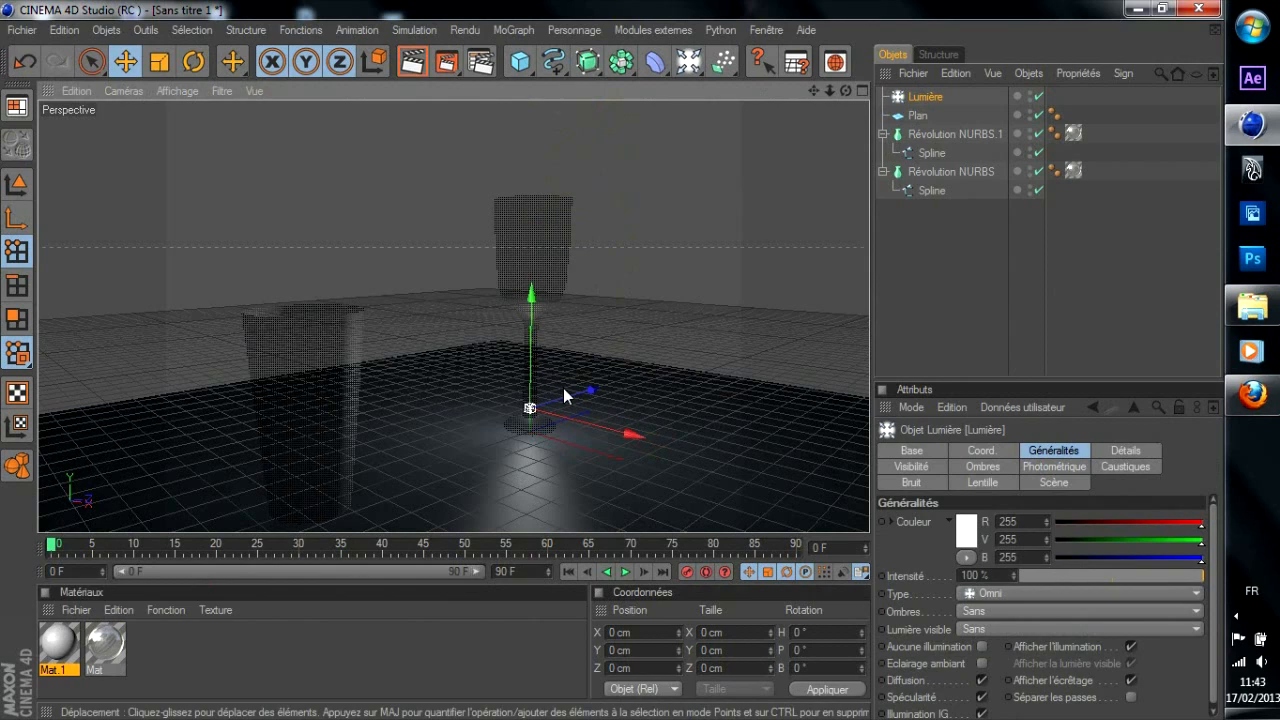
{"action": "left_click_drag", "start_coordinate": [566, 397], "coordinate": [496, 417]}
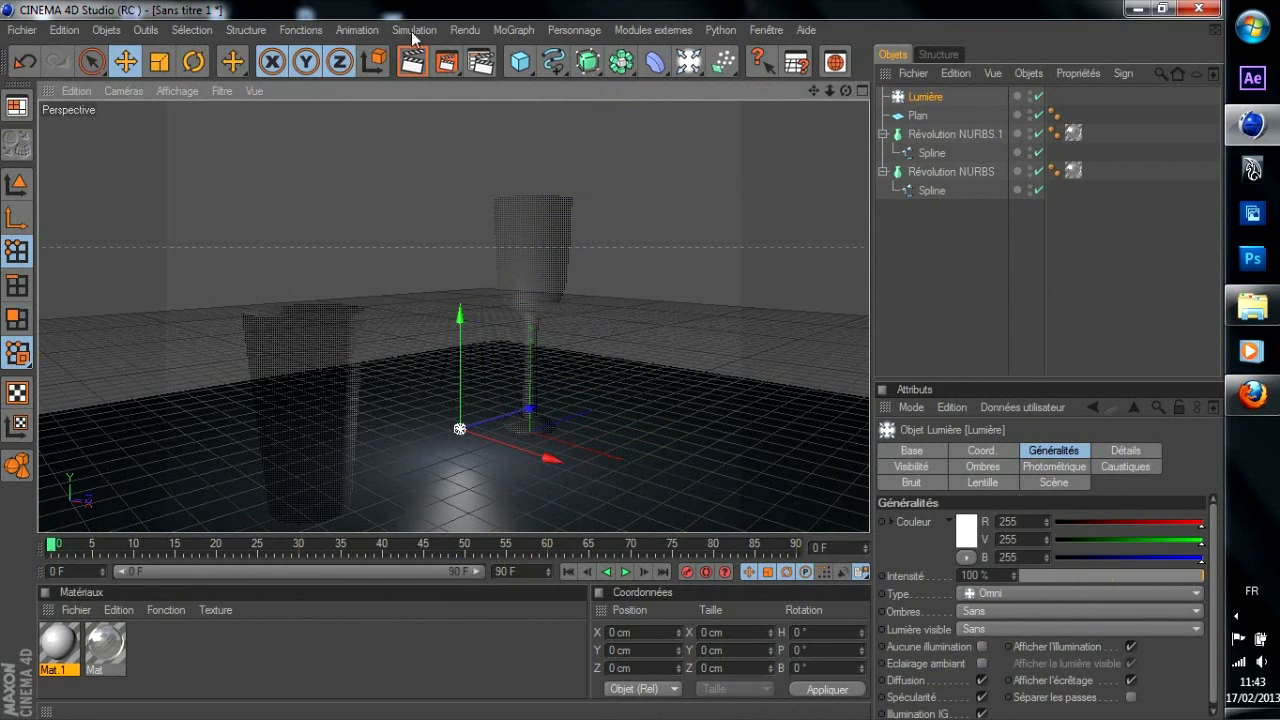
Add the Illumination globale and Occlusion ambiante effects to the render settings and render the perspective view
{"action": "left_click", "coordinate": [493, 68]}
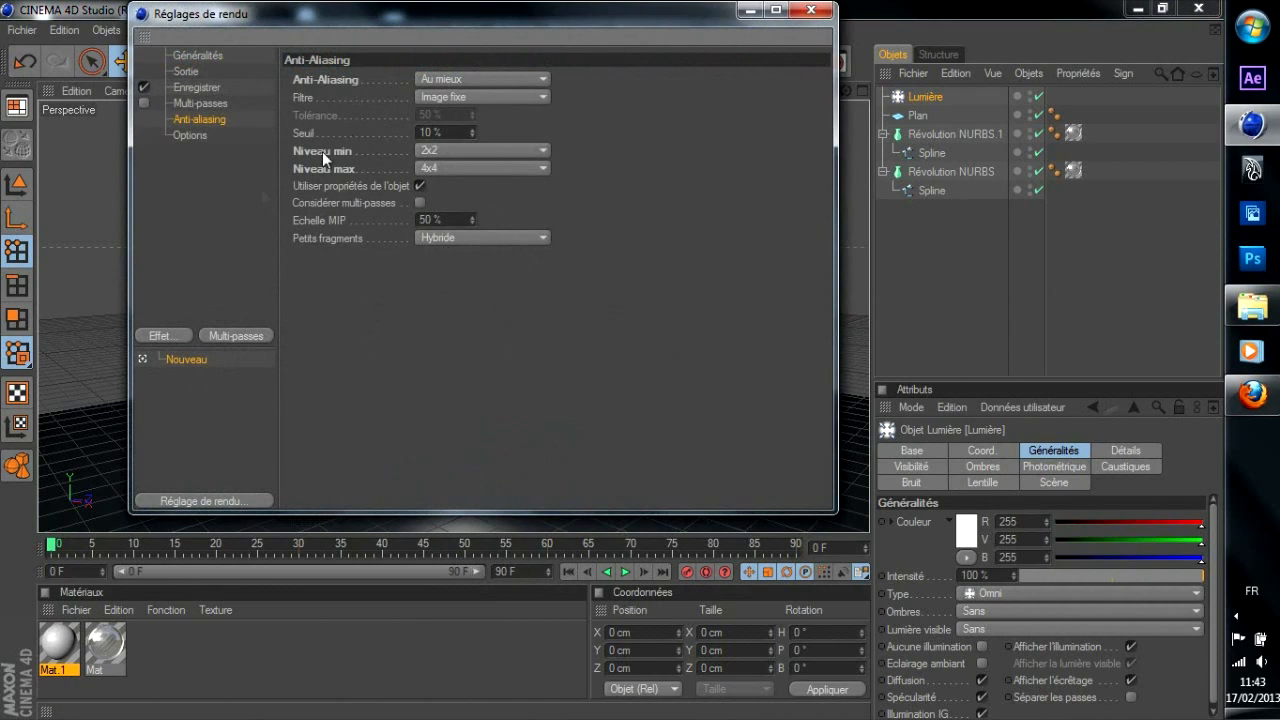
{"action": "left_click", "coordinate": [163, 336]}
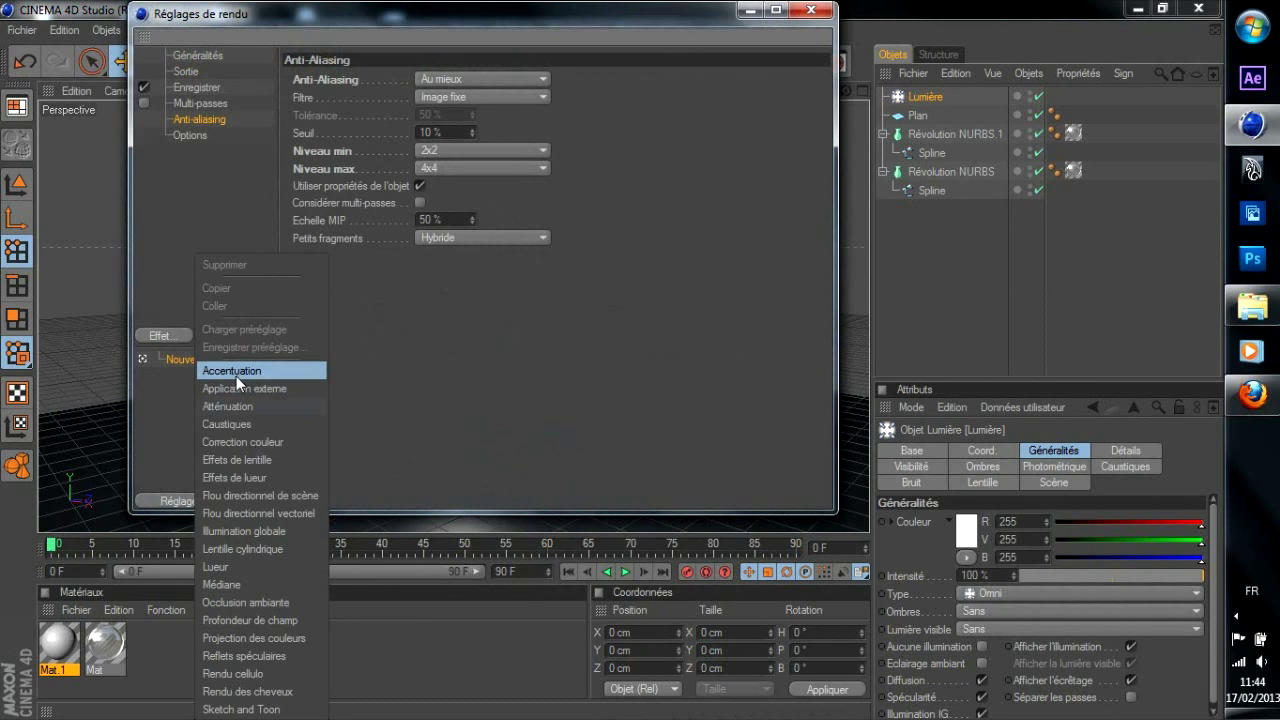
{"action": "left_click", "coordinate": [243, 530]}
{"action": "left_click", "coordinate": [150, 335]}
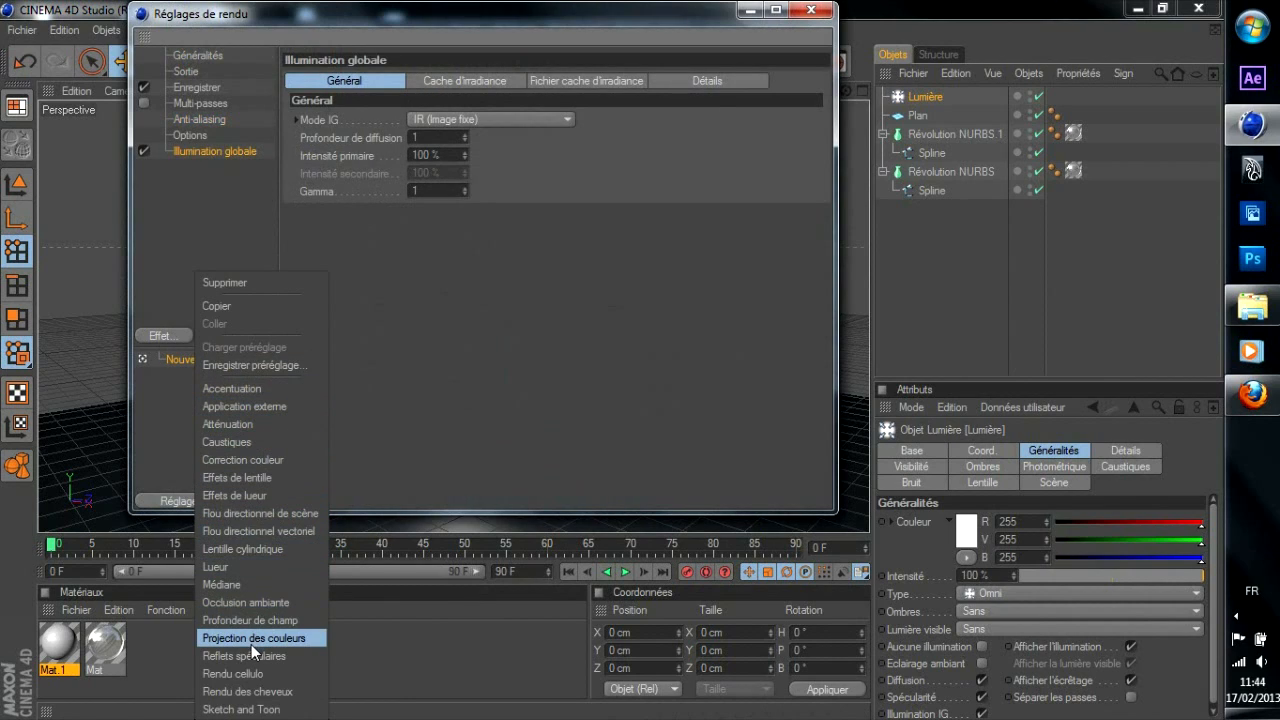
{"action": "left_click", "coordinate": [238, 603]}
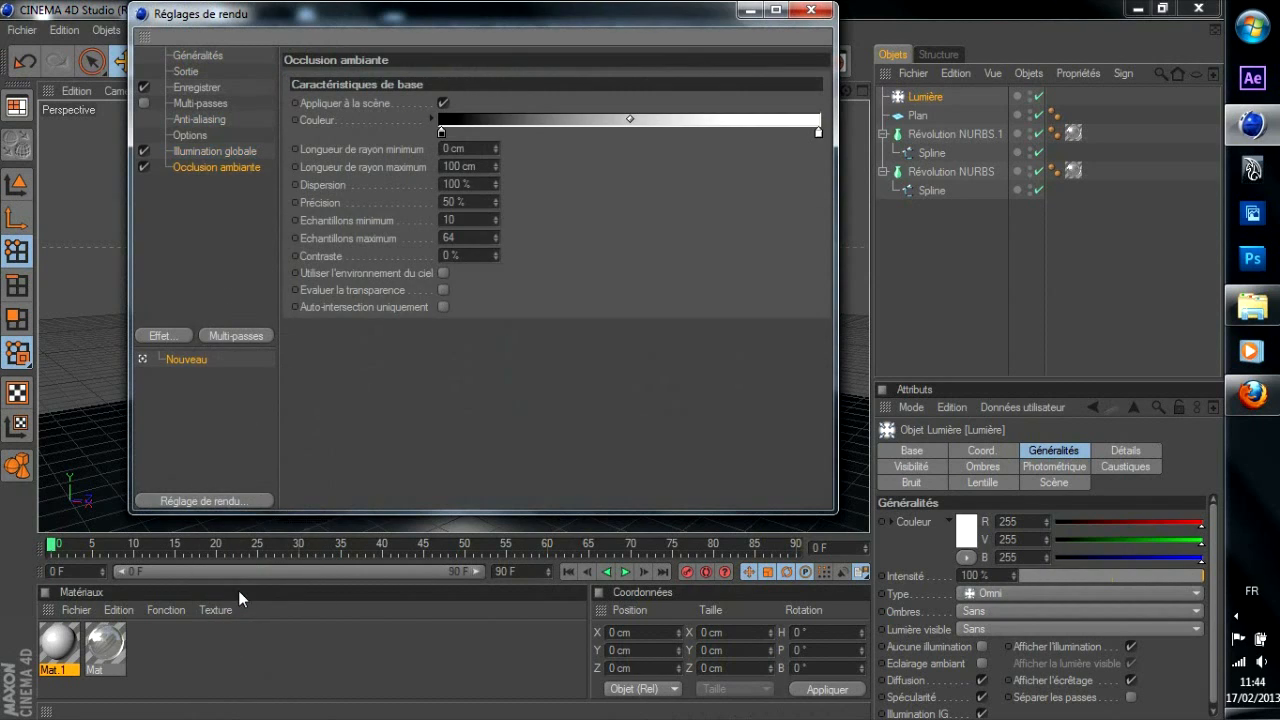
{"action": "left_click", "coordinate": [811, 10]}
{"action": "left_click", "coordinate": [412, 62]}
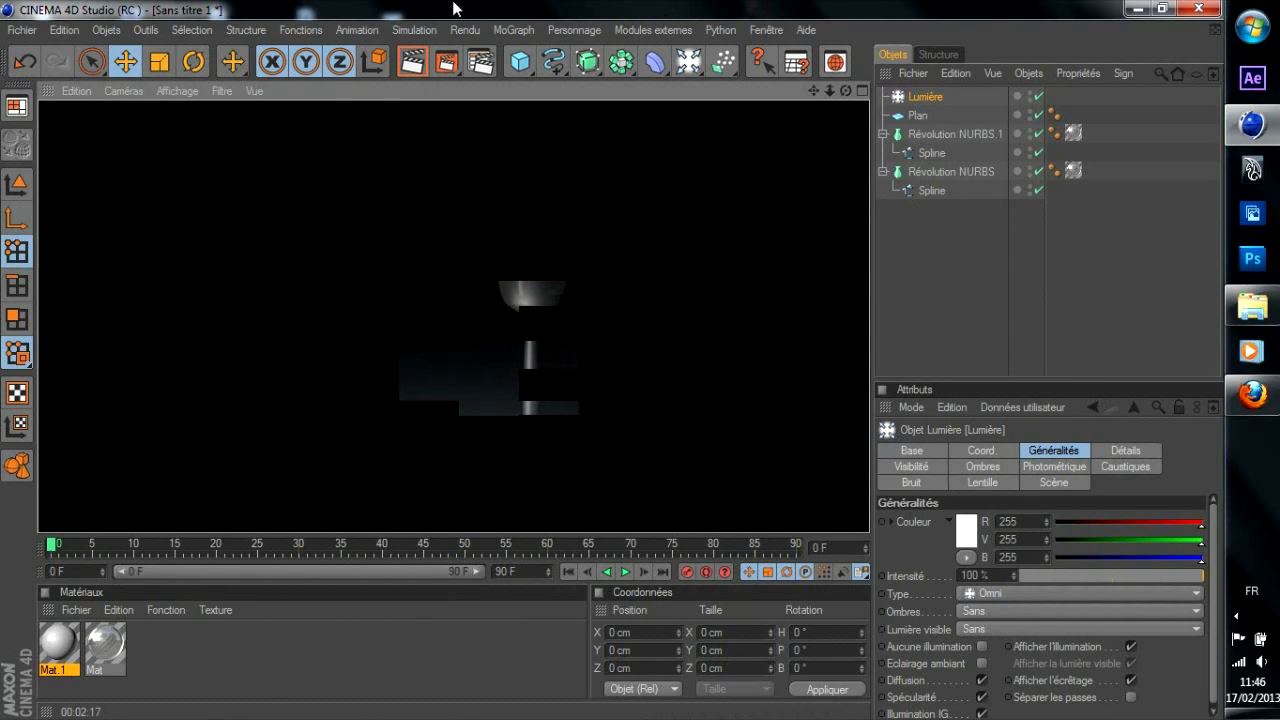
Disable the Illumination globale and Occlusion ambiante effects in the render settings
{"action": "left_click", "coordinate": [481, 64]}
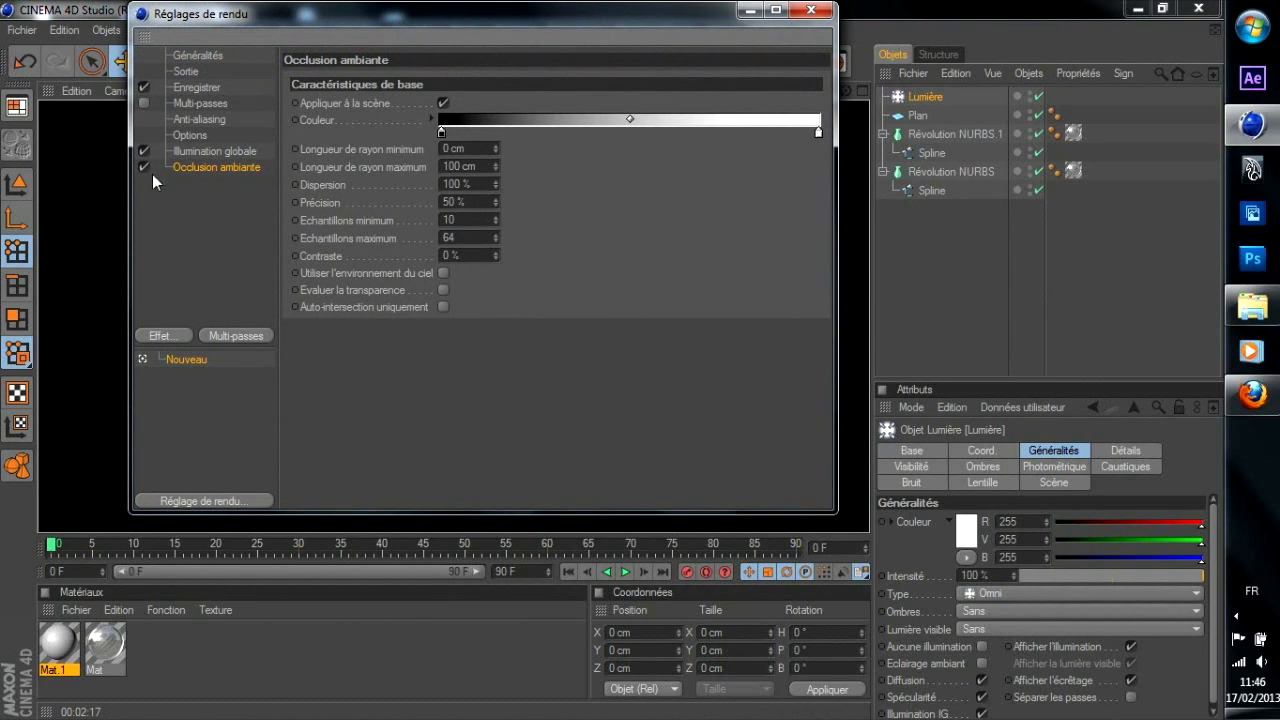
{"action": "left_click", "coordinate": [141, 152]}
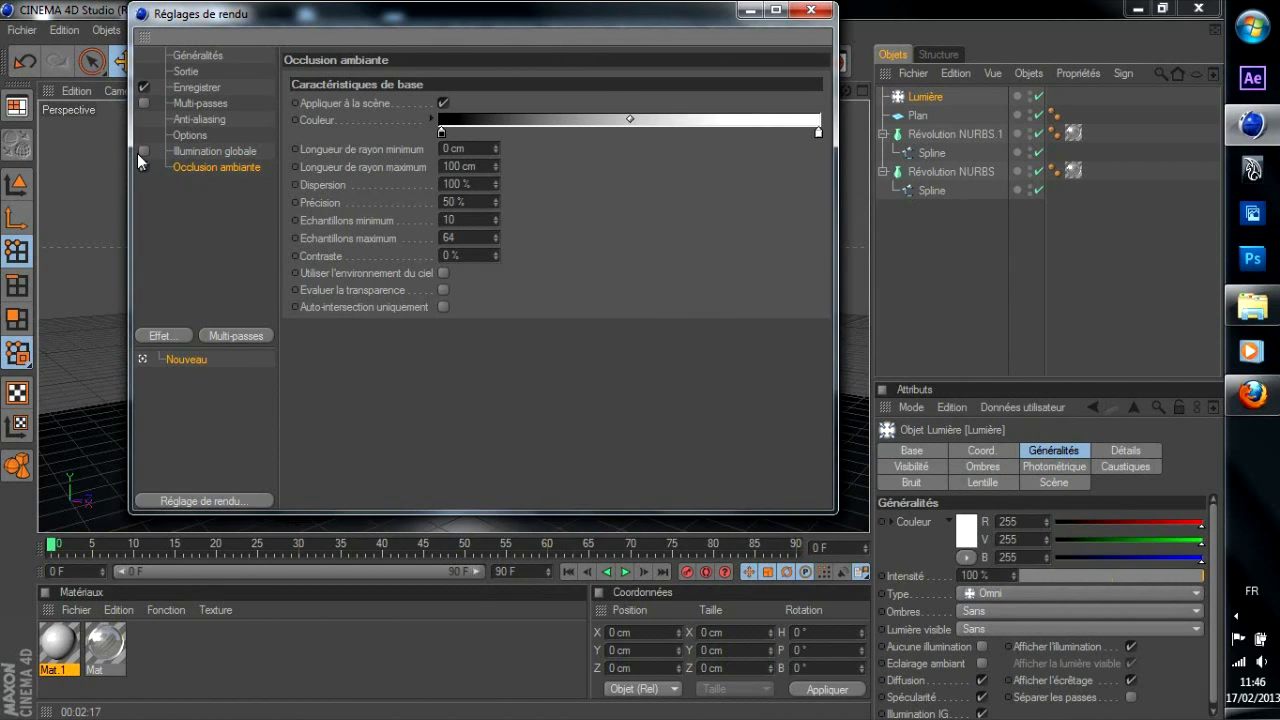
{"action": "left_click", "coordinate": [143, 167]}
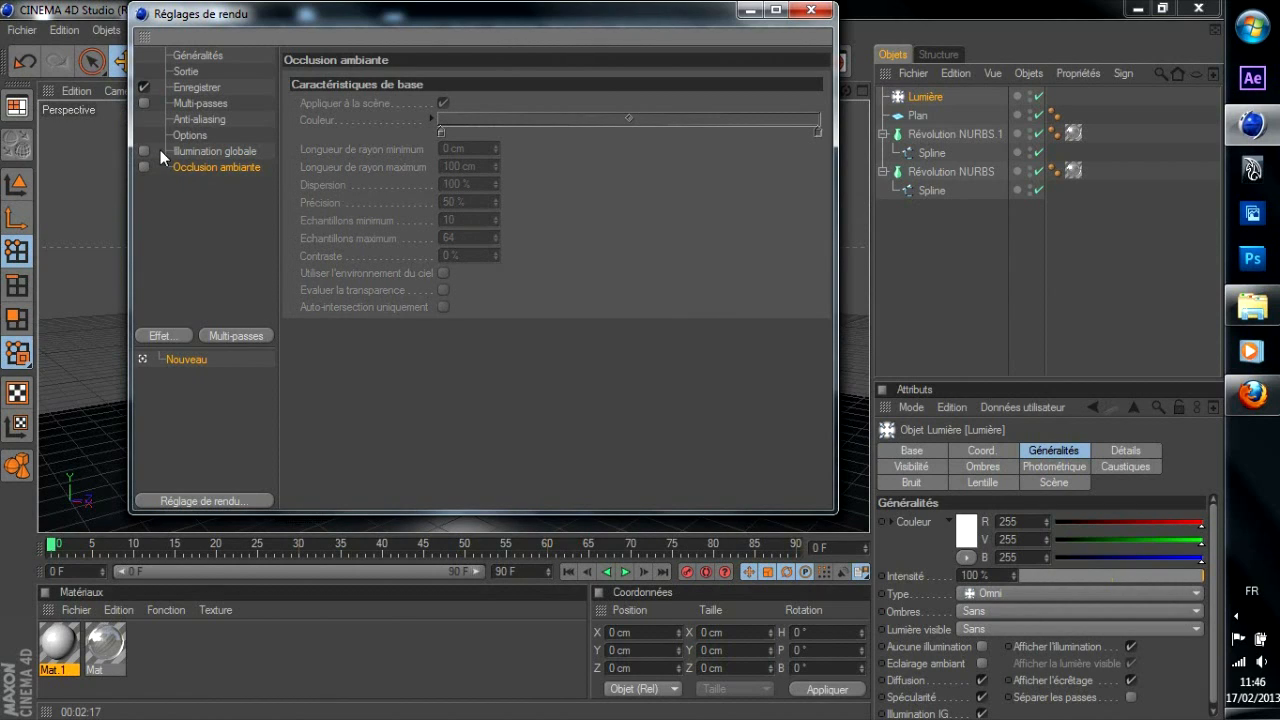
{"action": "left_click", "coordinate": [810, 11]}
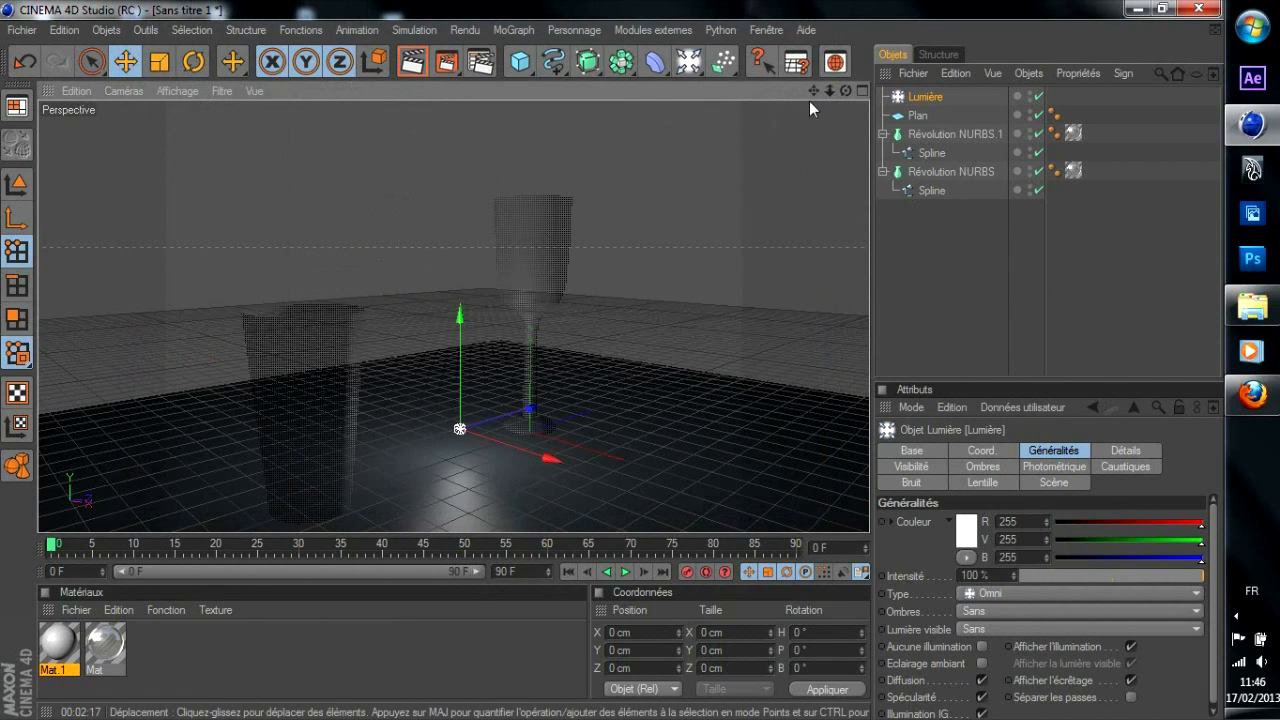
Add a second Omni light and delete the stray Incurvation deformer from the scene
{"action": "left_click", "coordinate": [672, 64]}
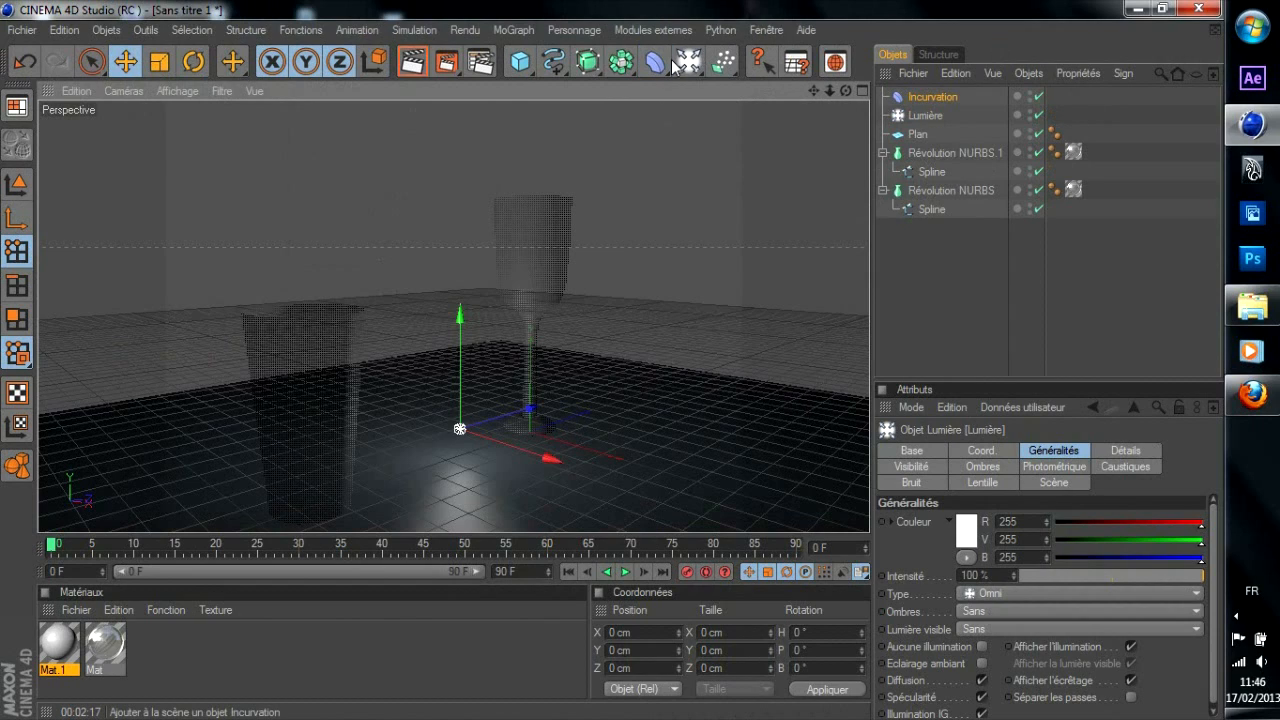
{"action": "left_click", "coordinate": [686, 62]}
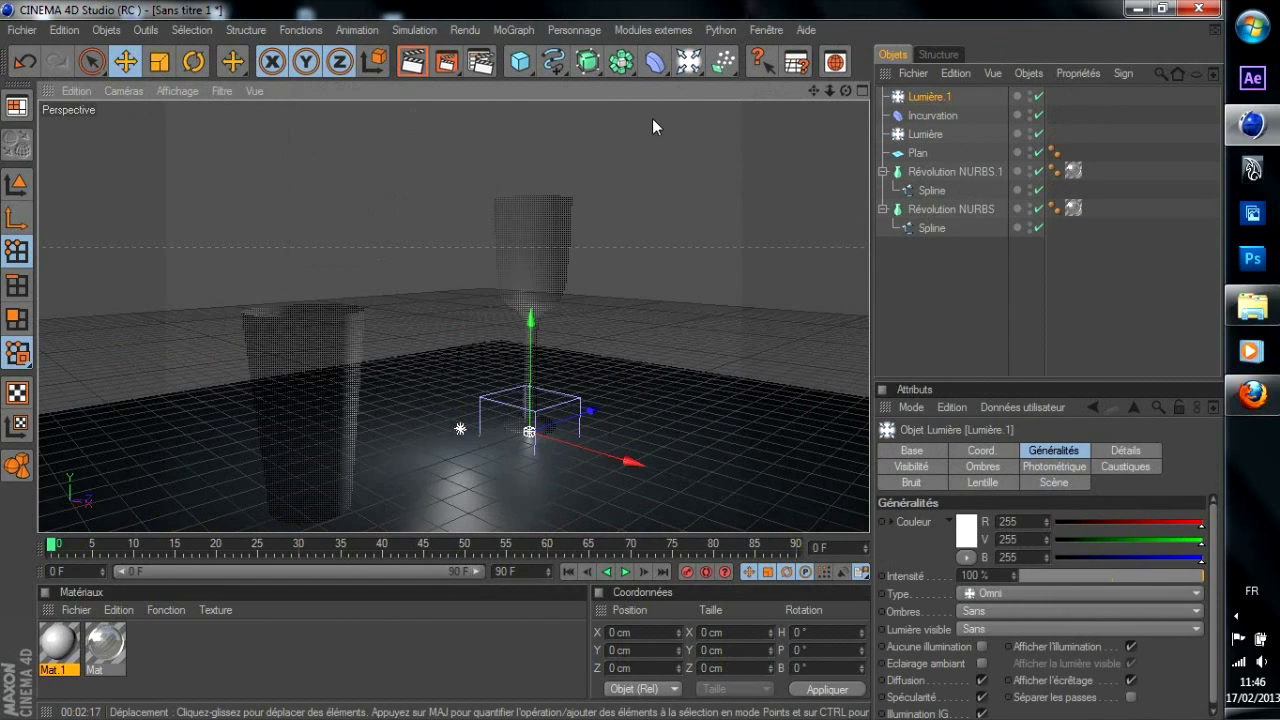
{"action": "left_click", "coordinate": [918, 115]}
{"action": "key", "text": "Delete"}
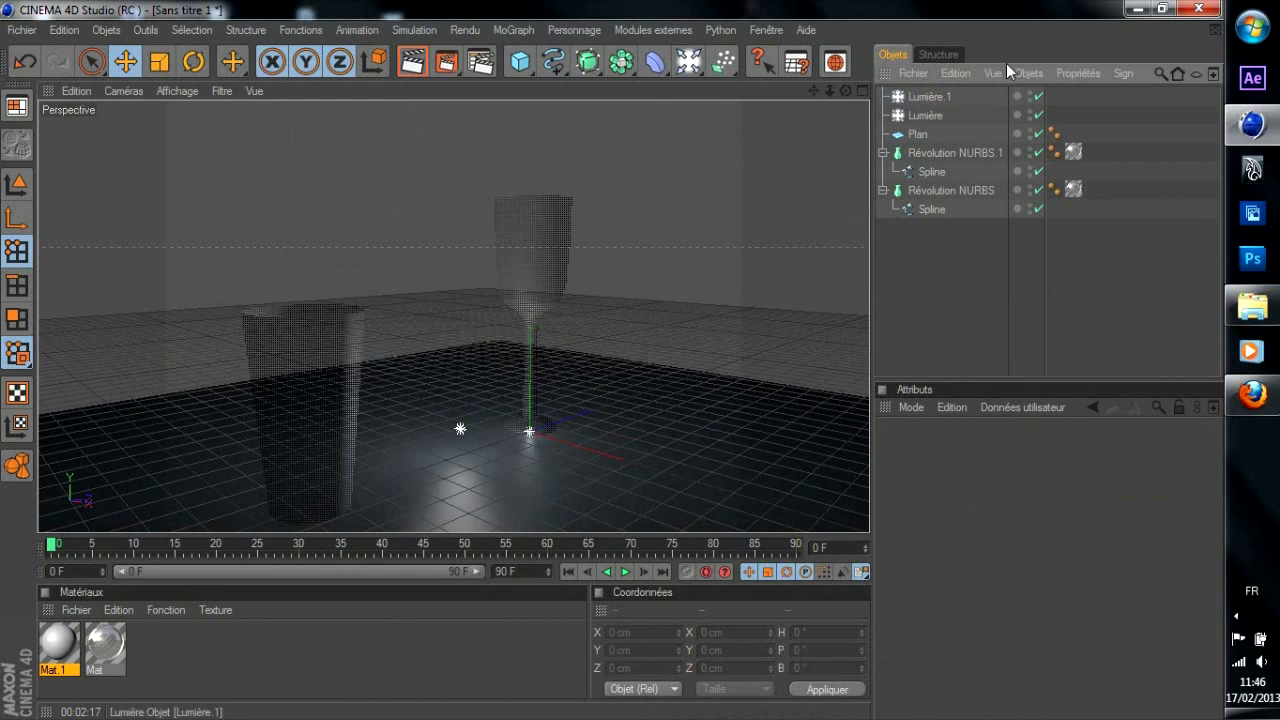
Move the second light over towards the tumbler and raise it above the tumbler's rim
{"action": "left_click", "coordinate": [950, 96]}
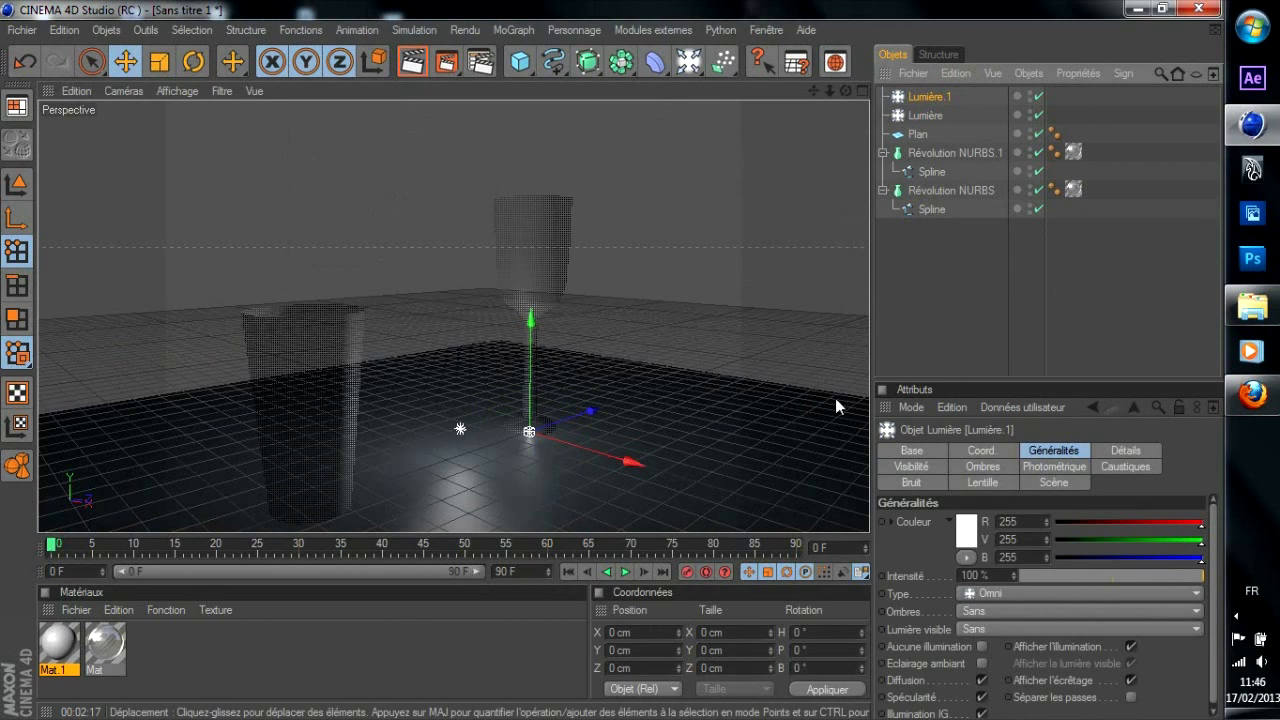
{"action": "left_click_drag", "start_coordinate": [630, 461], "coordinate": [492, 425]}
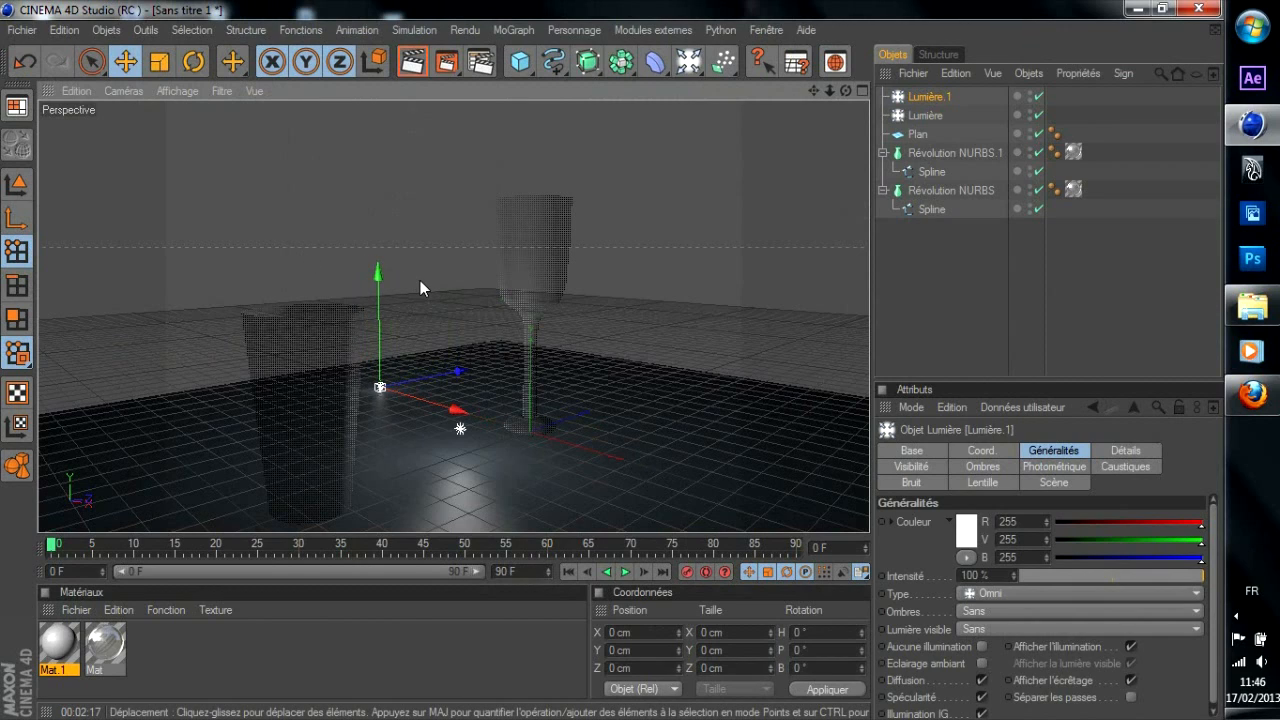
{"action": "left_click_drag", "start_coordinate": [378, 285], "coordinate": [378, 140]}
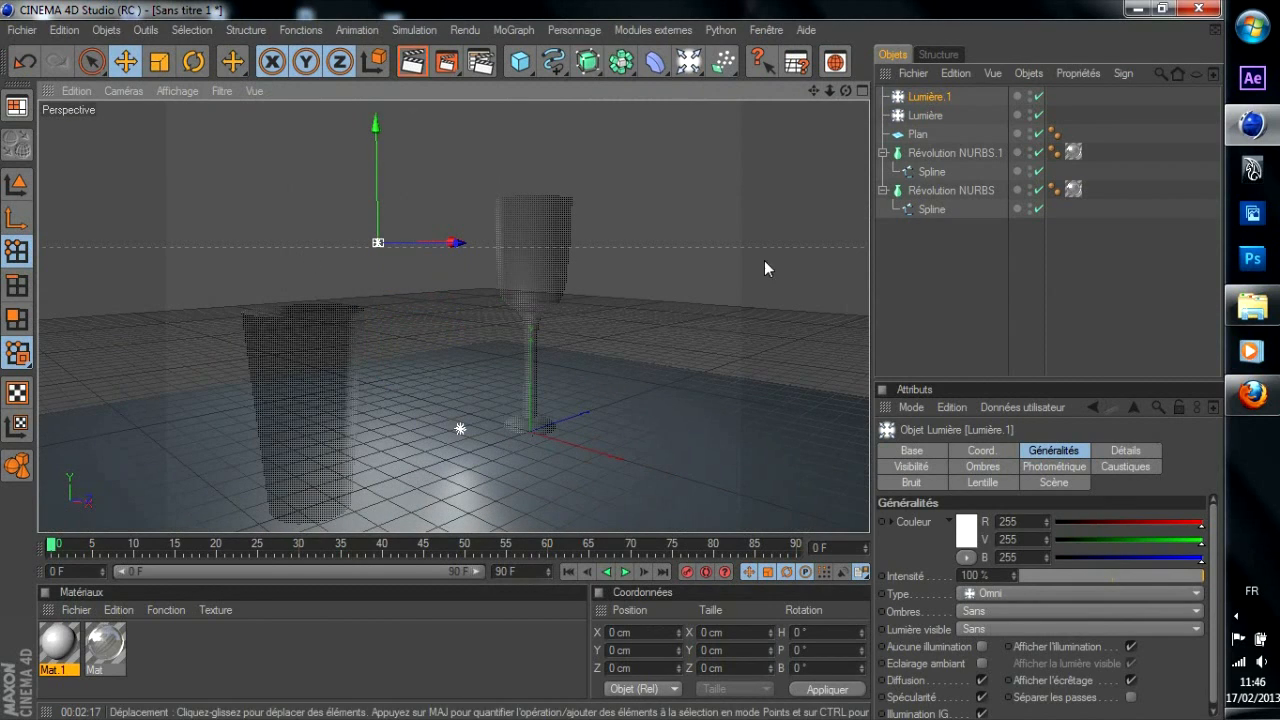
Duplicate the floor plane and rotate the copy until it stands upright like a wall
{"action": "left_click", "coordinate": [920, 135]}
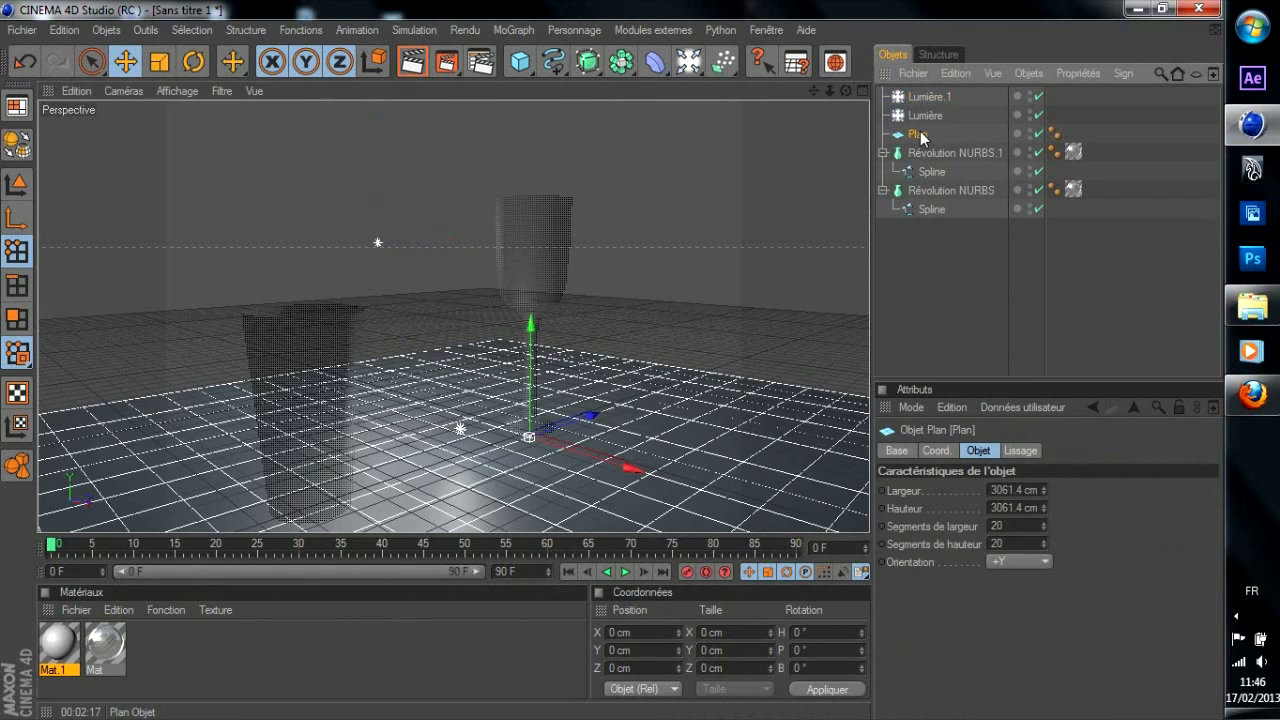
{"action": "key", "text": "ctrl+v"}
{"action": "key", "text": "r"}
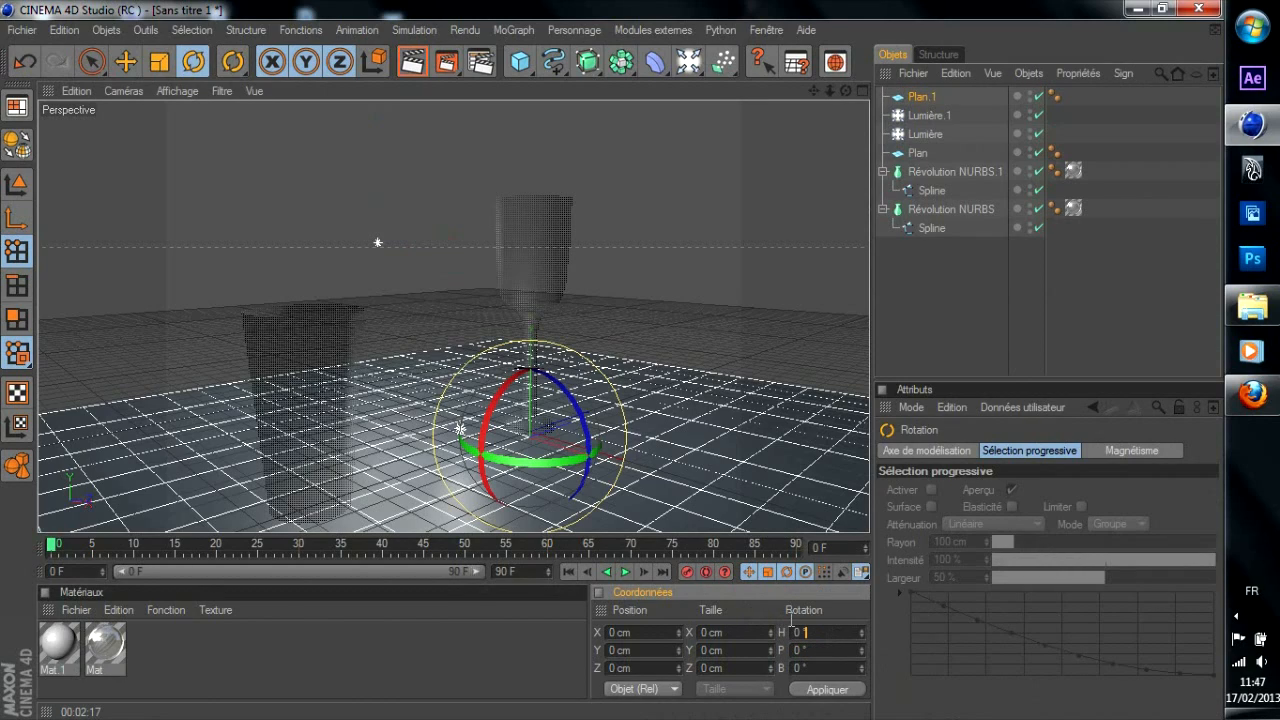
{"action": "left_click_drag", "start_coordinate": [791, 620], "coordinate": [751, 604]}
{"action": "type", "text": "0"}
{"action": "key", "text": "Return"}
{"action": "double_click", "coordinate": [826, 669]}
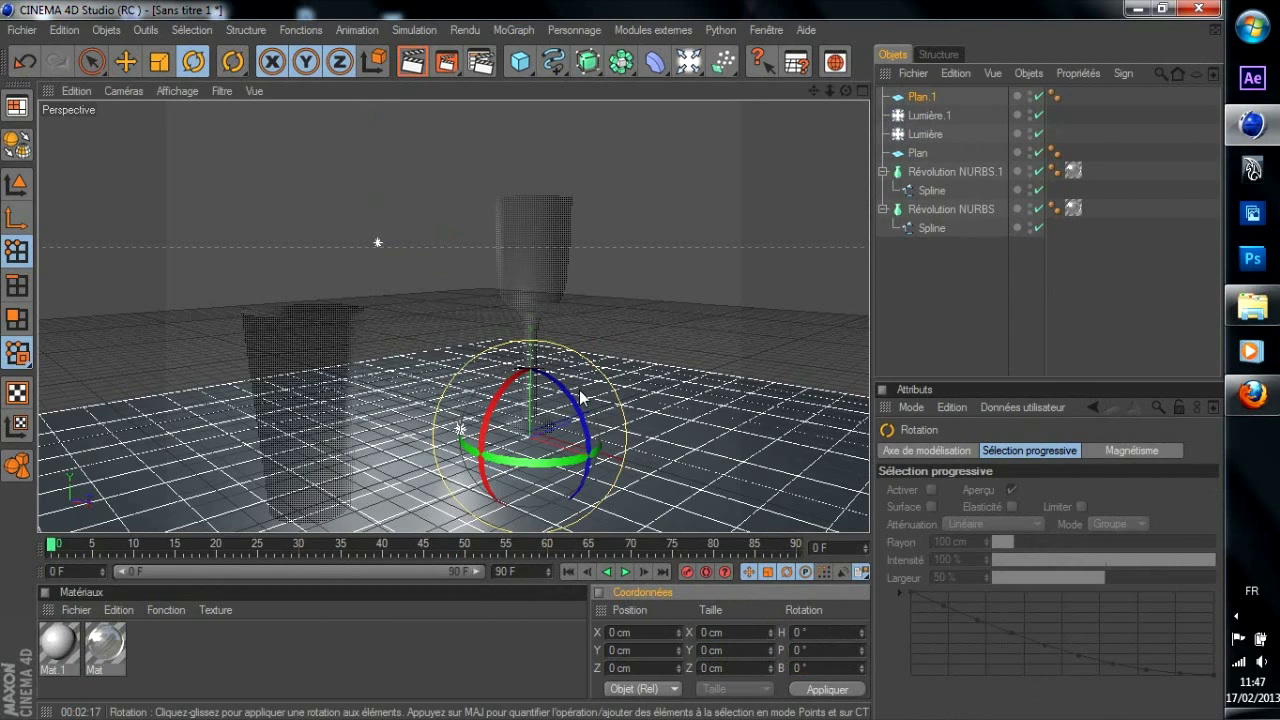
{"action": "left_click_drag", "start_coordinate": [586, 422], "coordinate": [608, 555]}
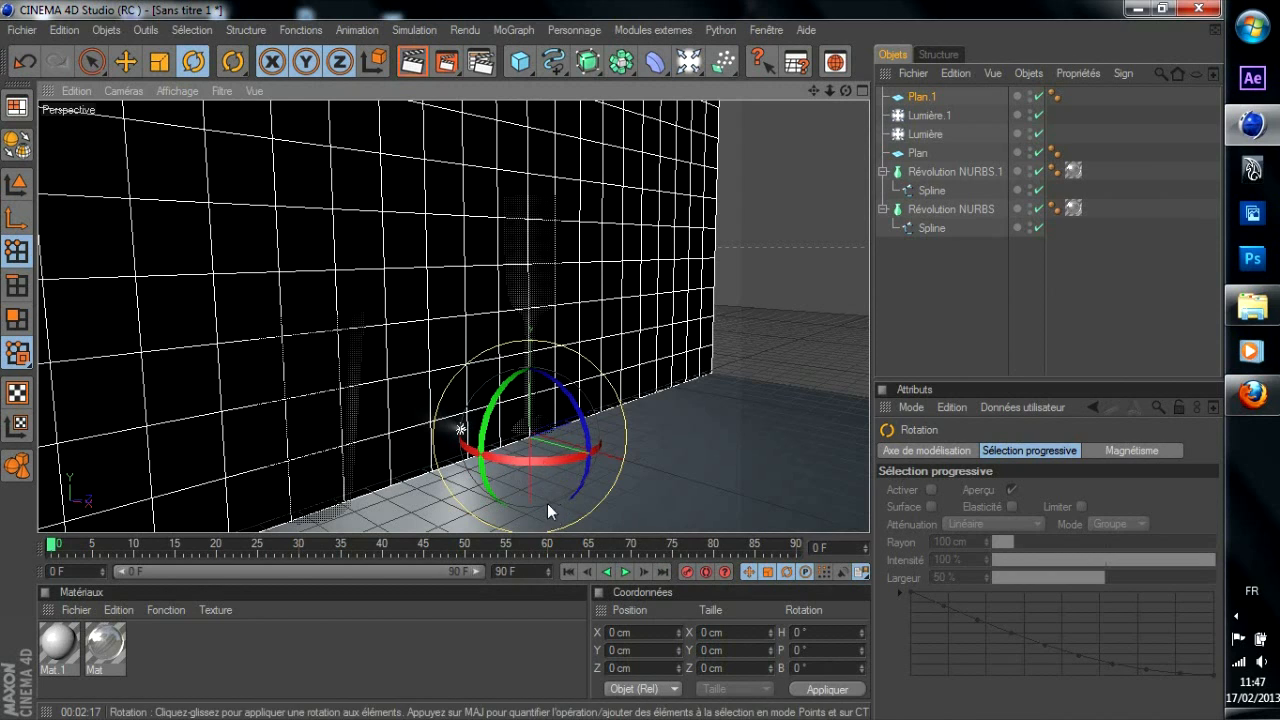
Move the upright wall plane back until it stands behind both glasses, and deselect it
{"action": "key", "text": "e"}
{"action": "left_click_drag", "start_coordinate": [632, 470], "coordinate": [410, 404]}
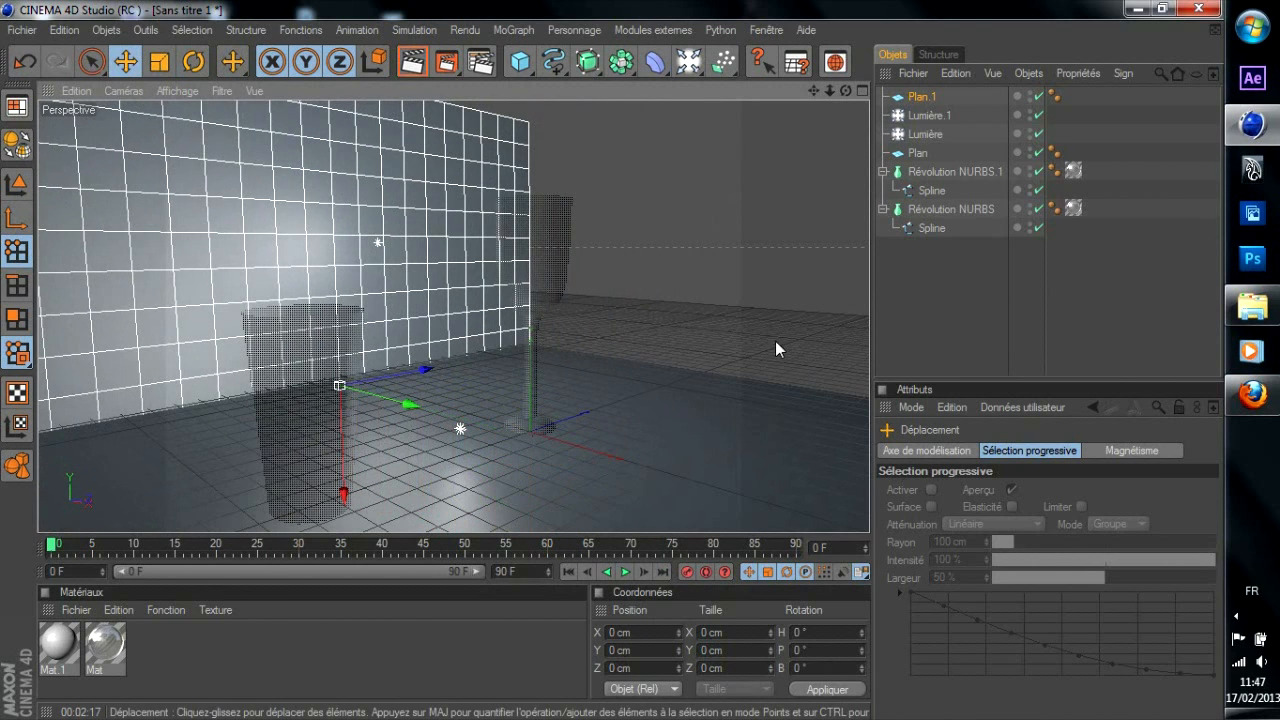
{"action": "left_click", "coordinate": [958, 154]}
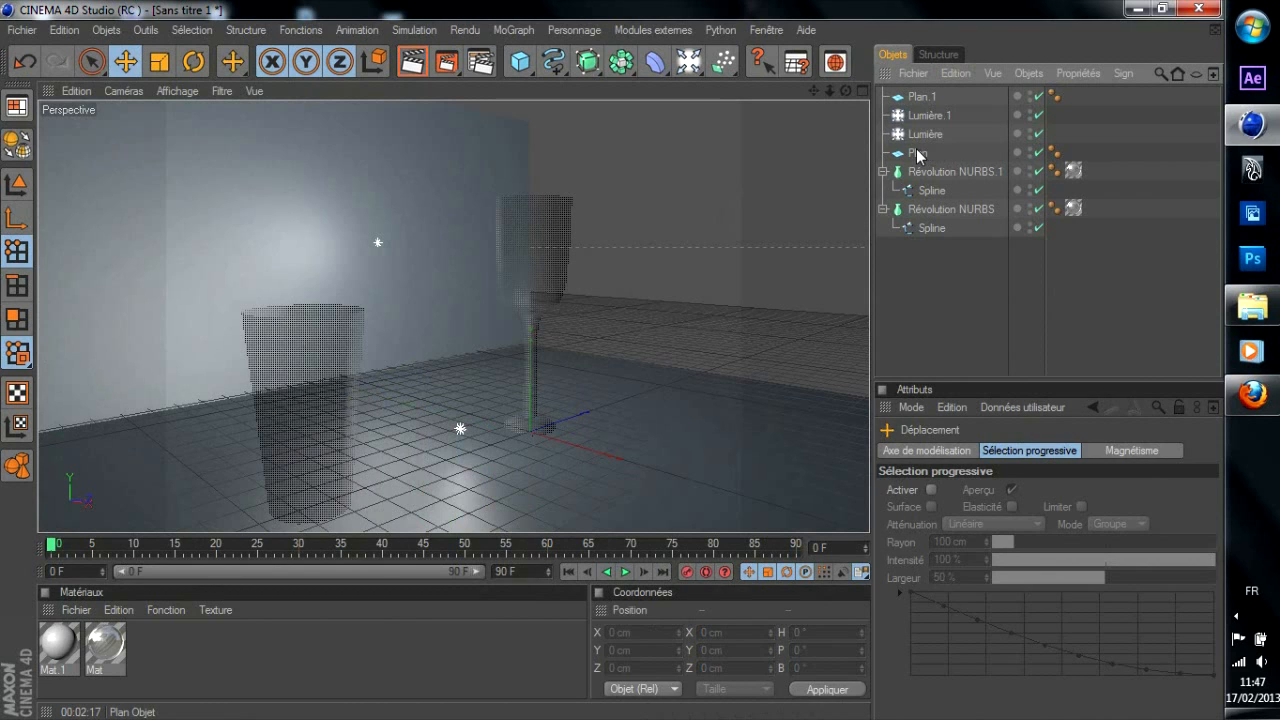
Select the floor and wall planes together and scale both up well beyond the two glasses
{"action": "left_click", "coordinate": [920, 153]}
{"action": "left_click", "coordinate": [927, 95], "text": "ctrl"}
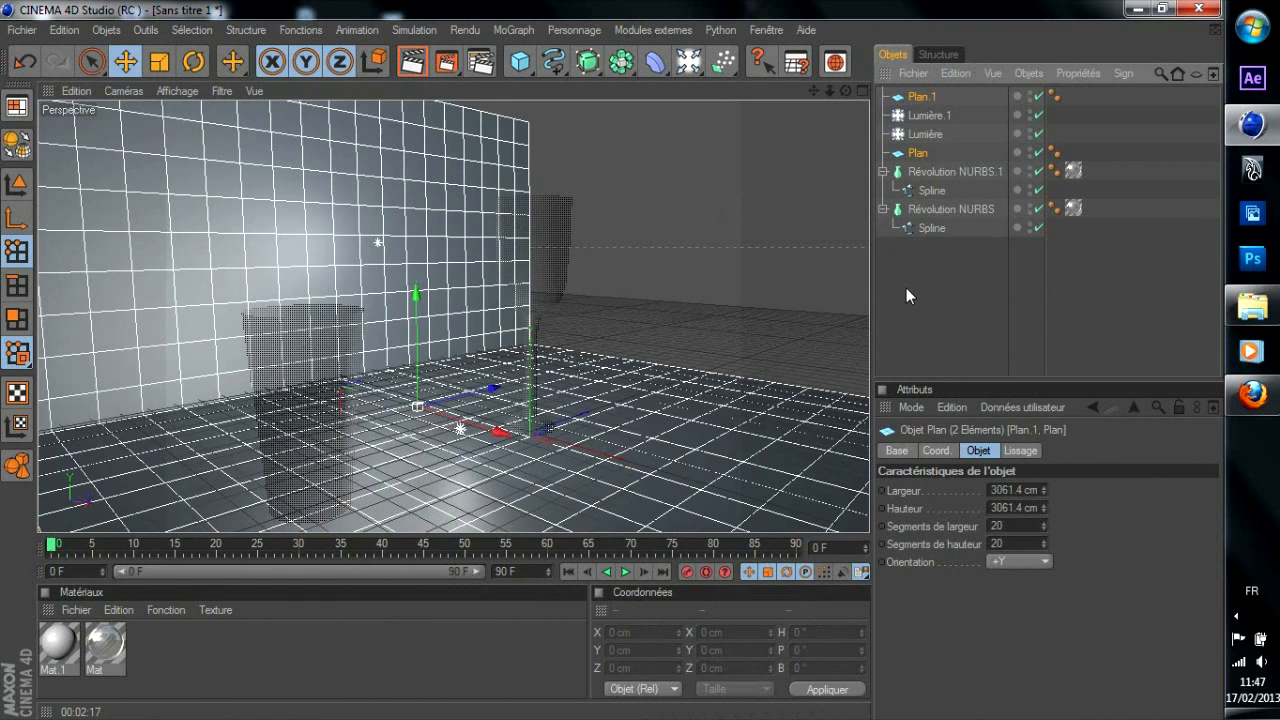
{"action": "key", "text": "t"}
{"action": "left_click_drag", "start_coordinate": [810, 250], "coordinate": [835, 250]}
{"action": "left_click_drag", "start_coordinate": [213, 331], "coordinate": [293, 331]}
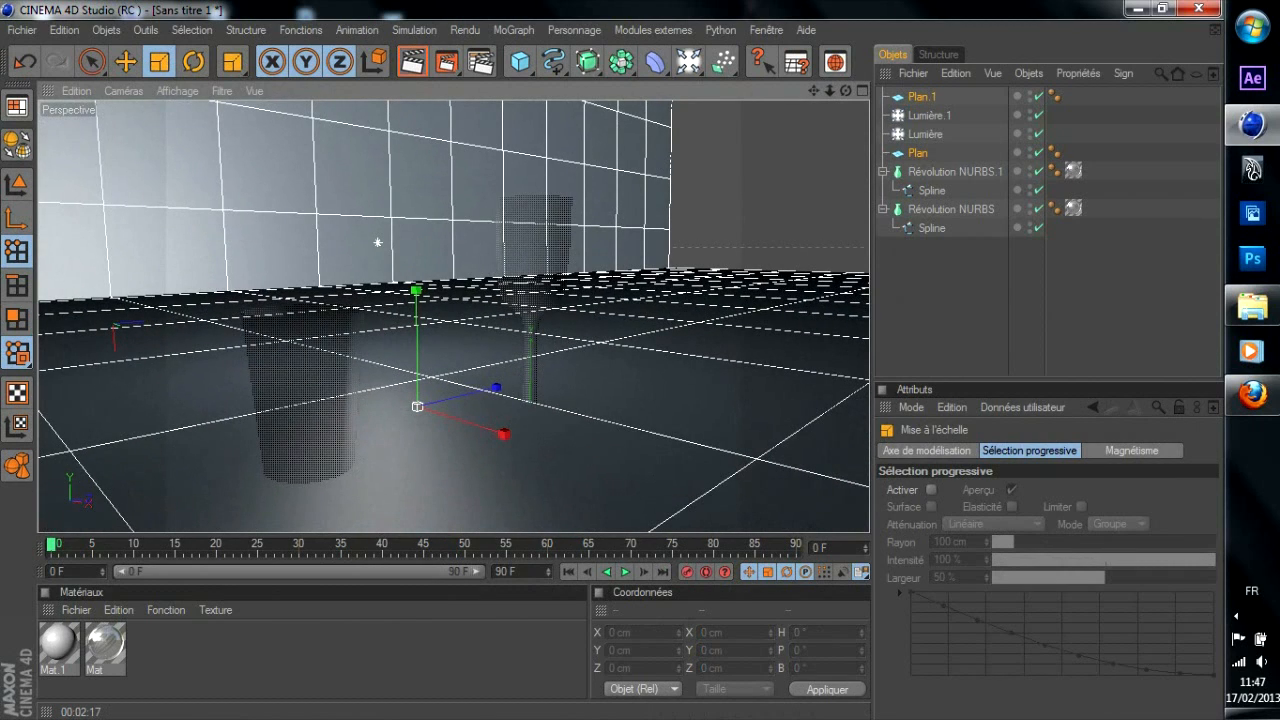
Shift the floor and wall together so the floor meets the glasses' bases with the wall closer behind them, and render the view
{"action": "key", "text": "e"}
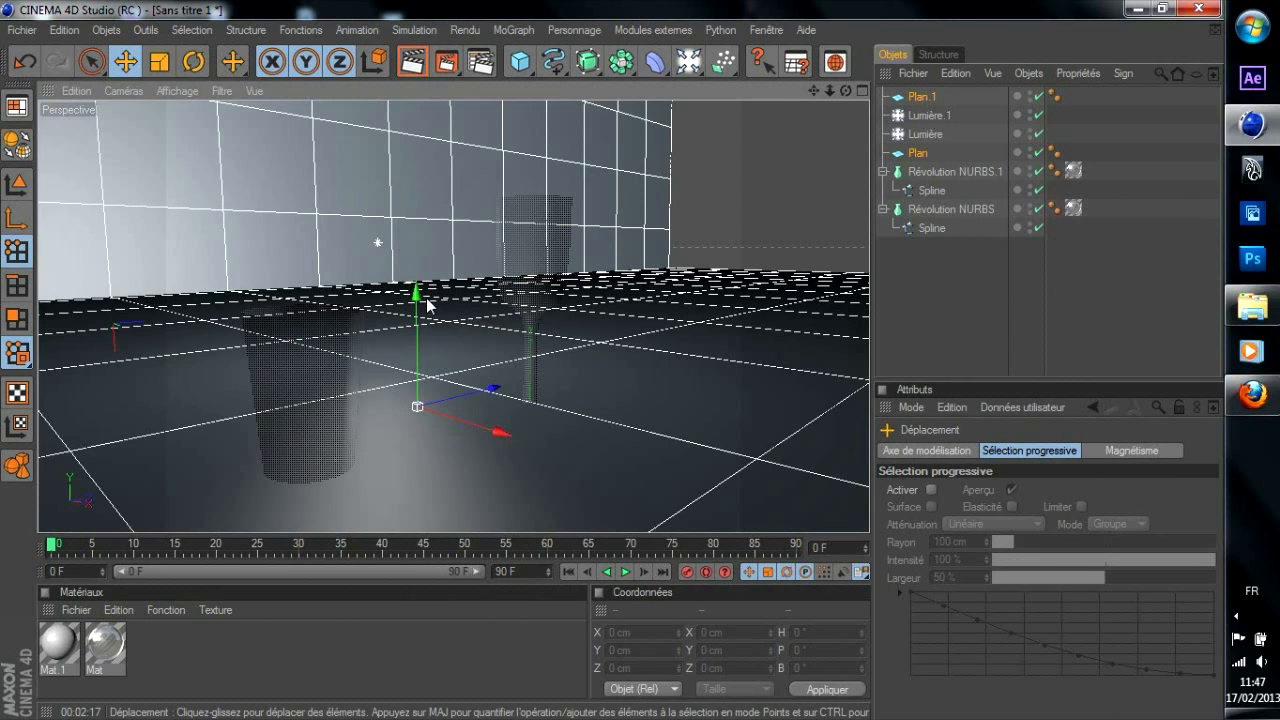
{"action": "left_click_drag", "start_coordinate": [428, 305], "coordinate": [428, 338]}
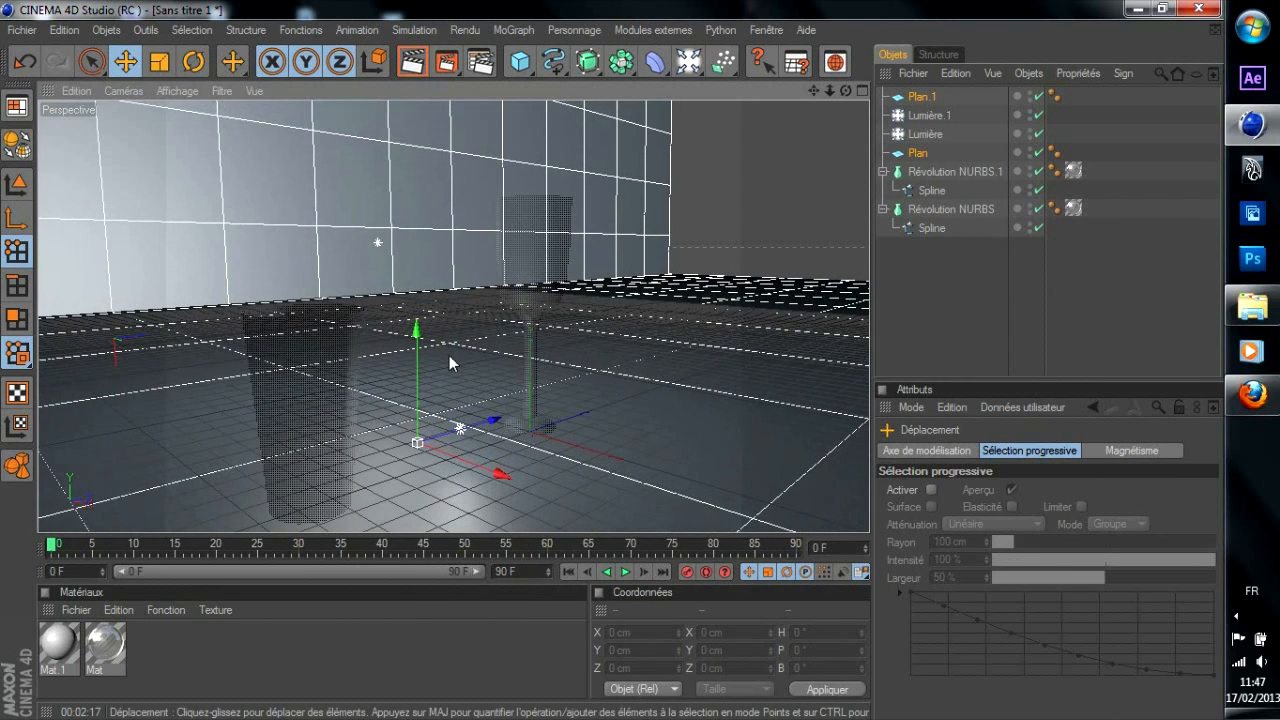
{"action": "left_click_drag", "start_coordinate": [490, 421], "coordinate": [562, 400]}
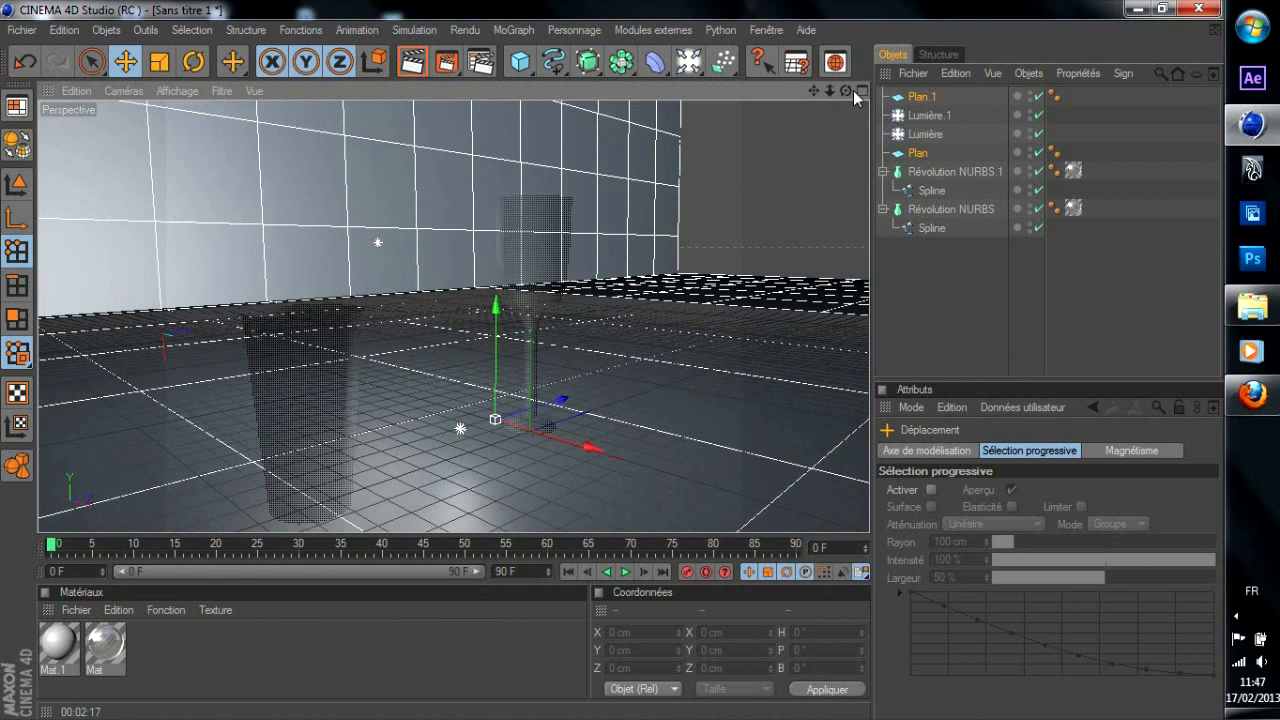
{"action": "left_click_drag", "start_coordinate": [846, 91], "coordinate": [445, 213]}
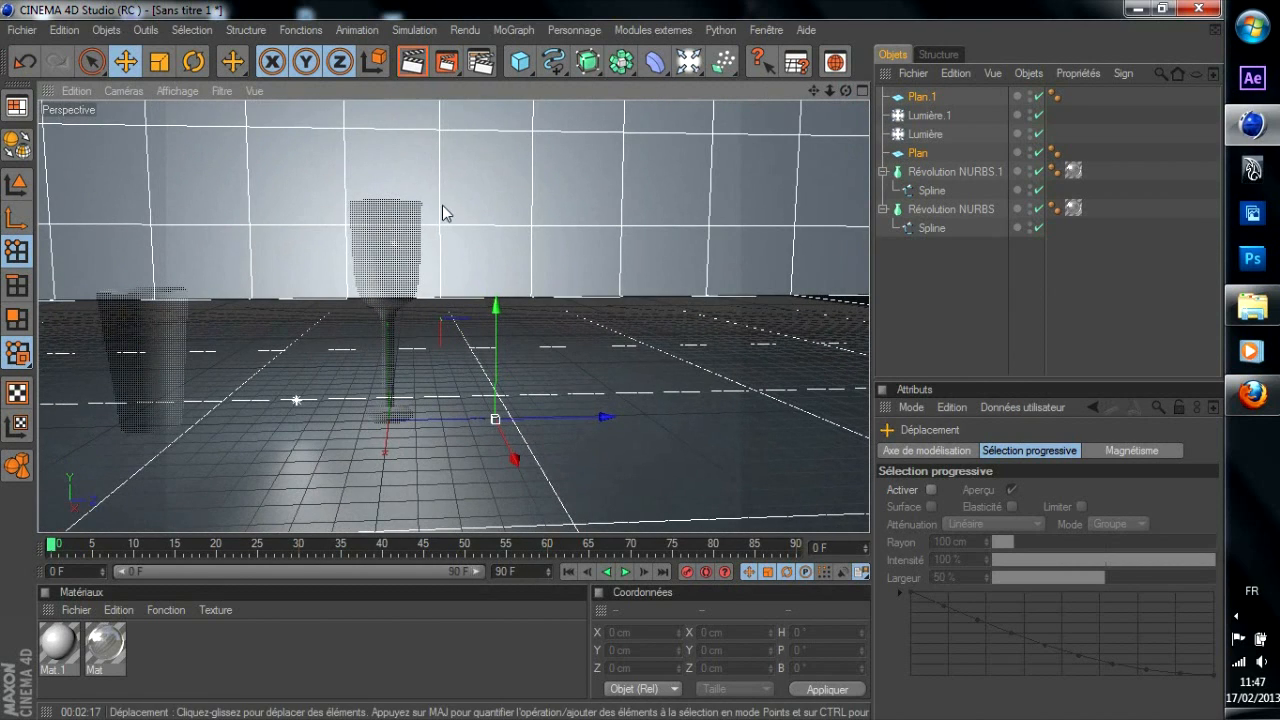
{"action": "left_click_drag", "start_coordinate": [509, 464], "coordinate": [577, 715]}
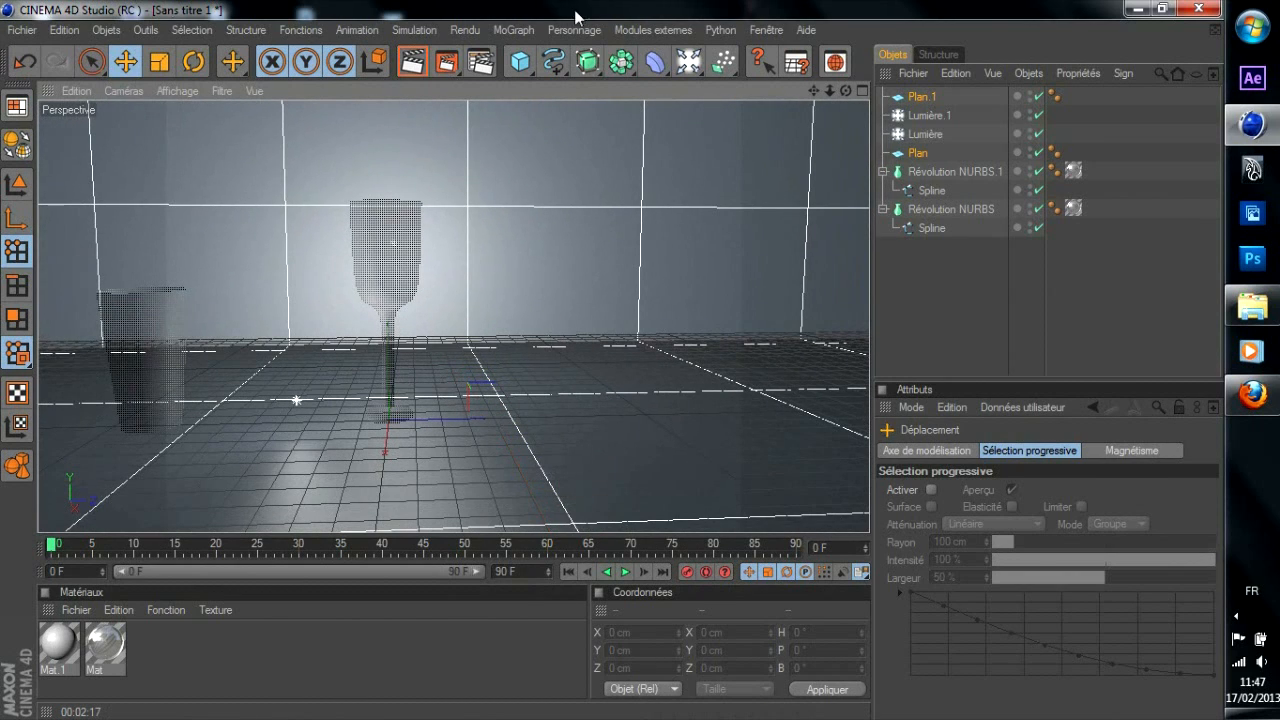
{"action": "left_click_drag", "start_coordinate": [814, 91], "coordinate": [982, 48]}
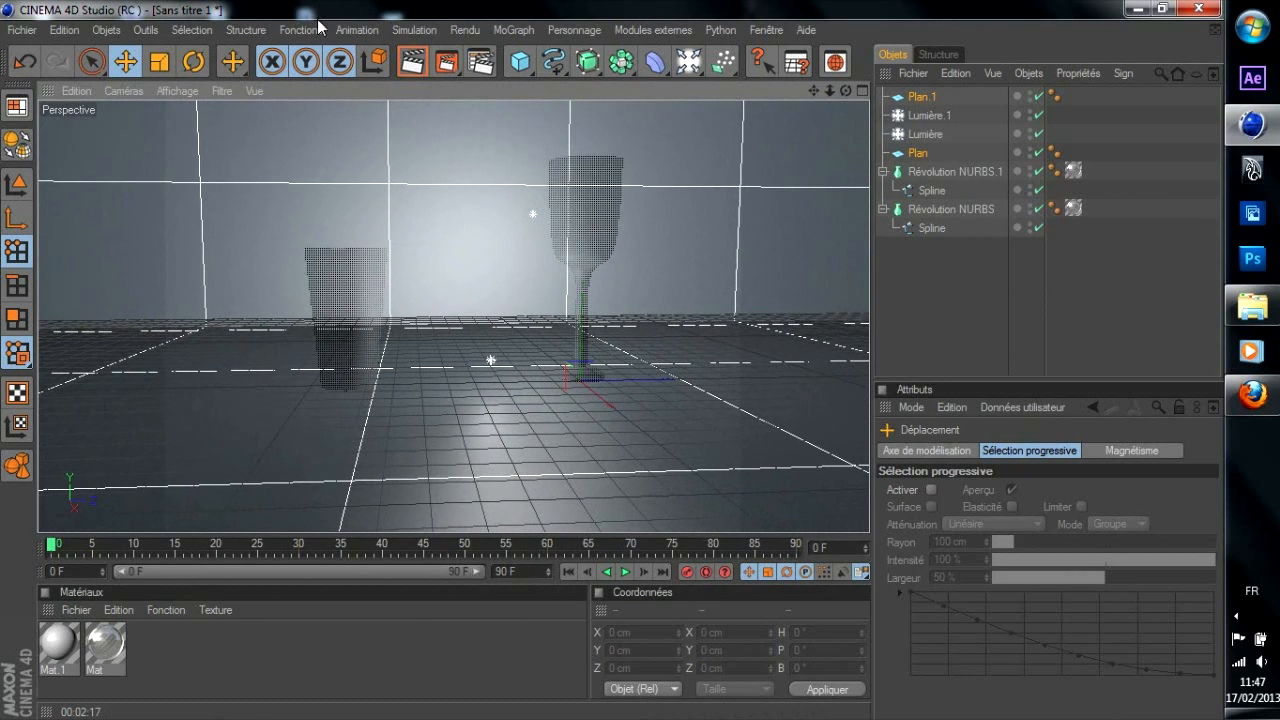
{"action": "left_click", "coordinate": [413, 62]}
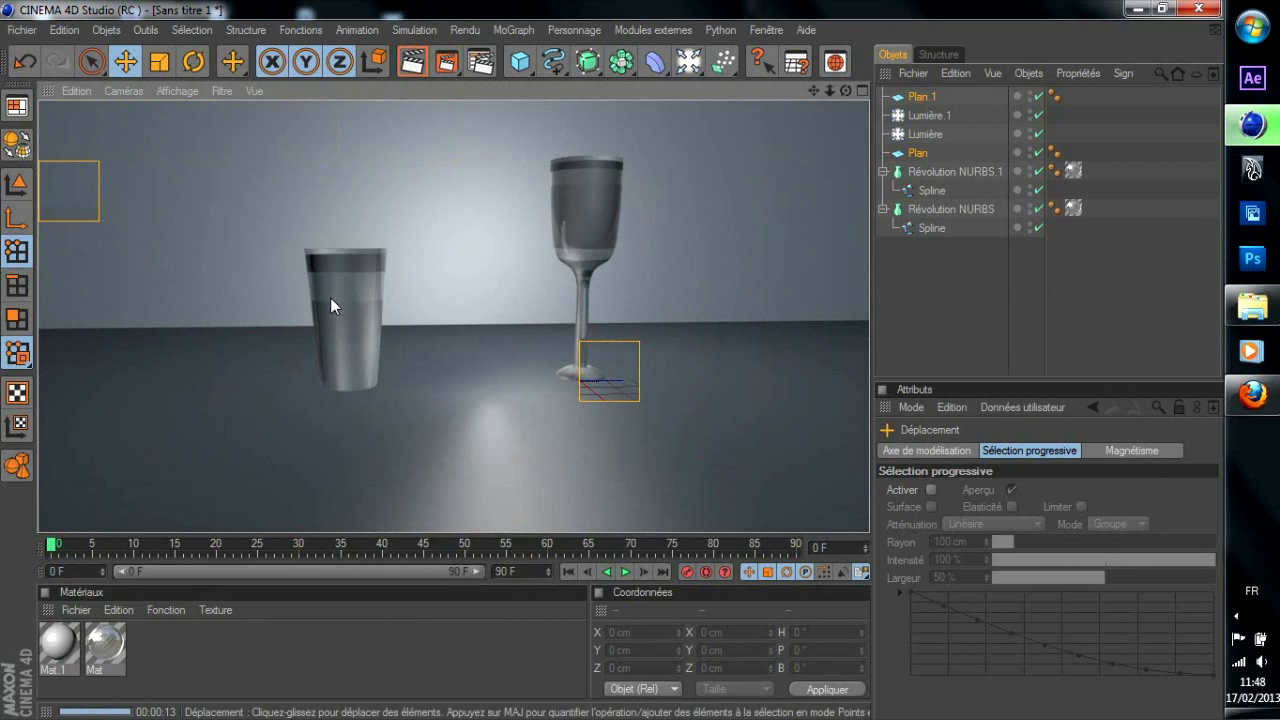
Disable the Couleur channel of the glass material Mat and render the view
{"action": "double_click", "coordinate": [105, 640]}
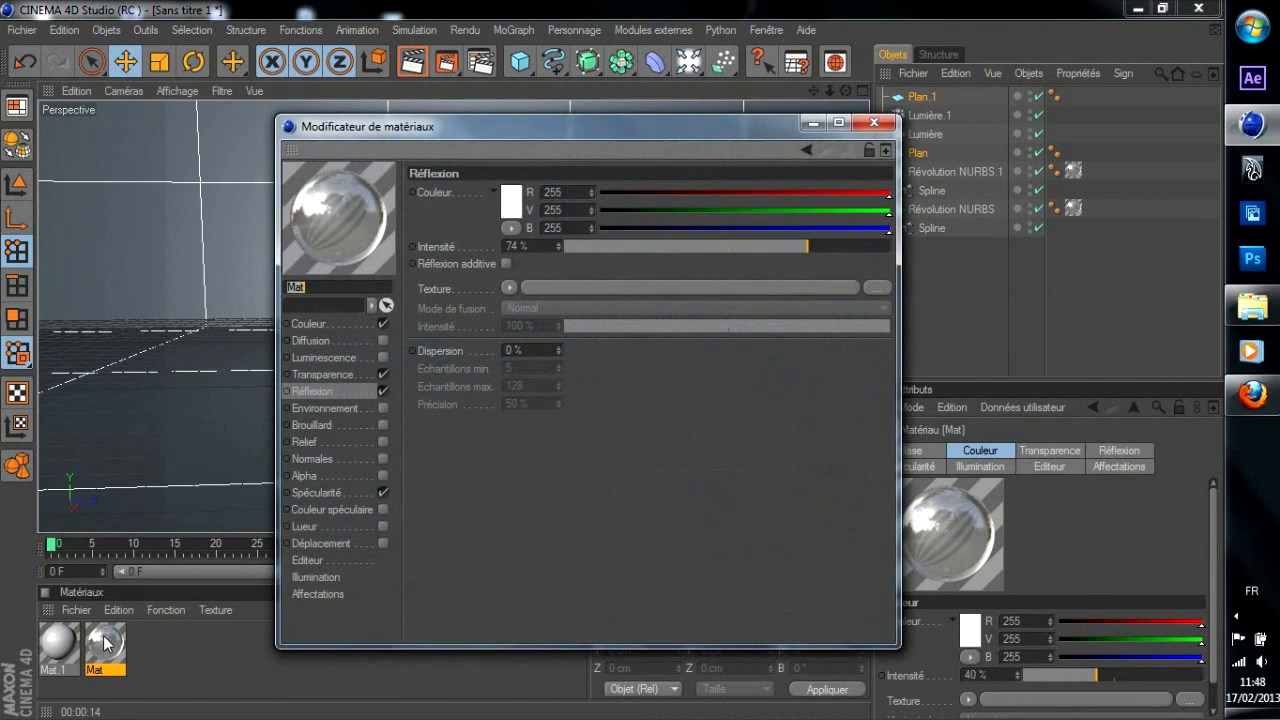
{"action": "left_click", "coordinate": [384, 321]}
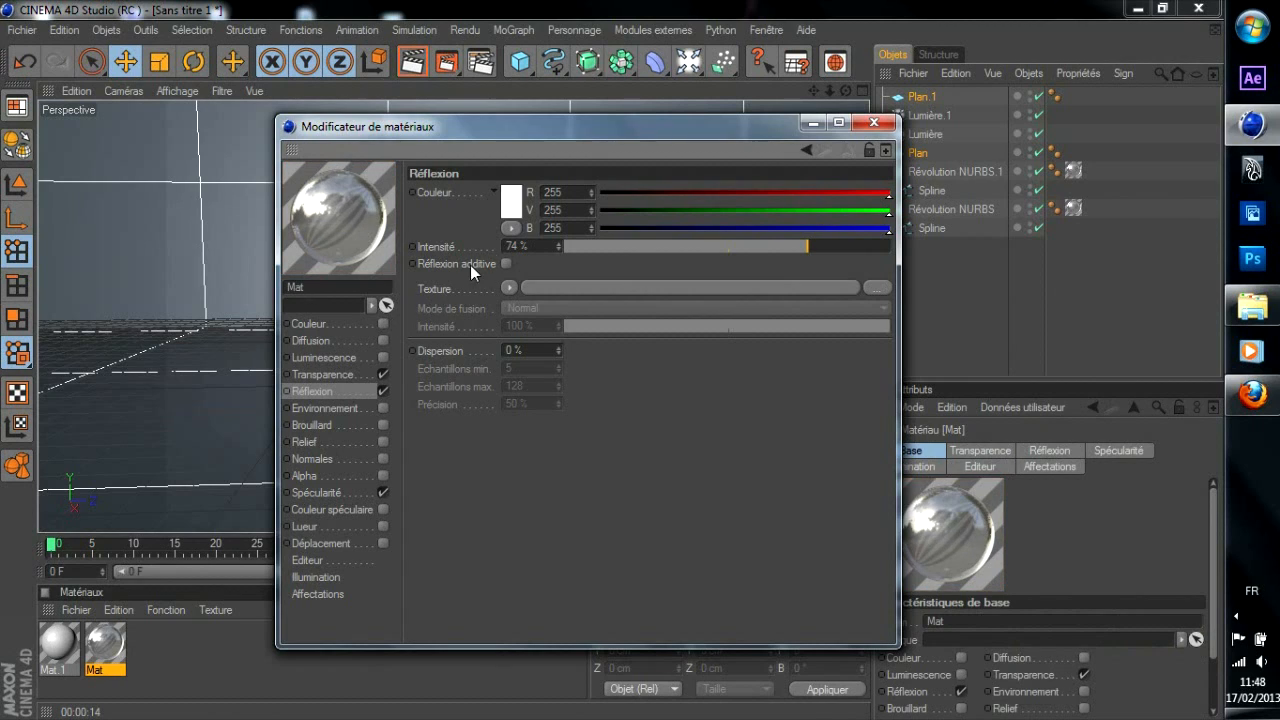
{"action": "left_click", "coordinate": [873, 122]}
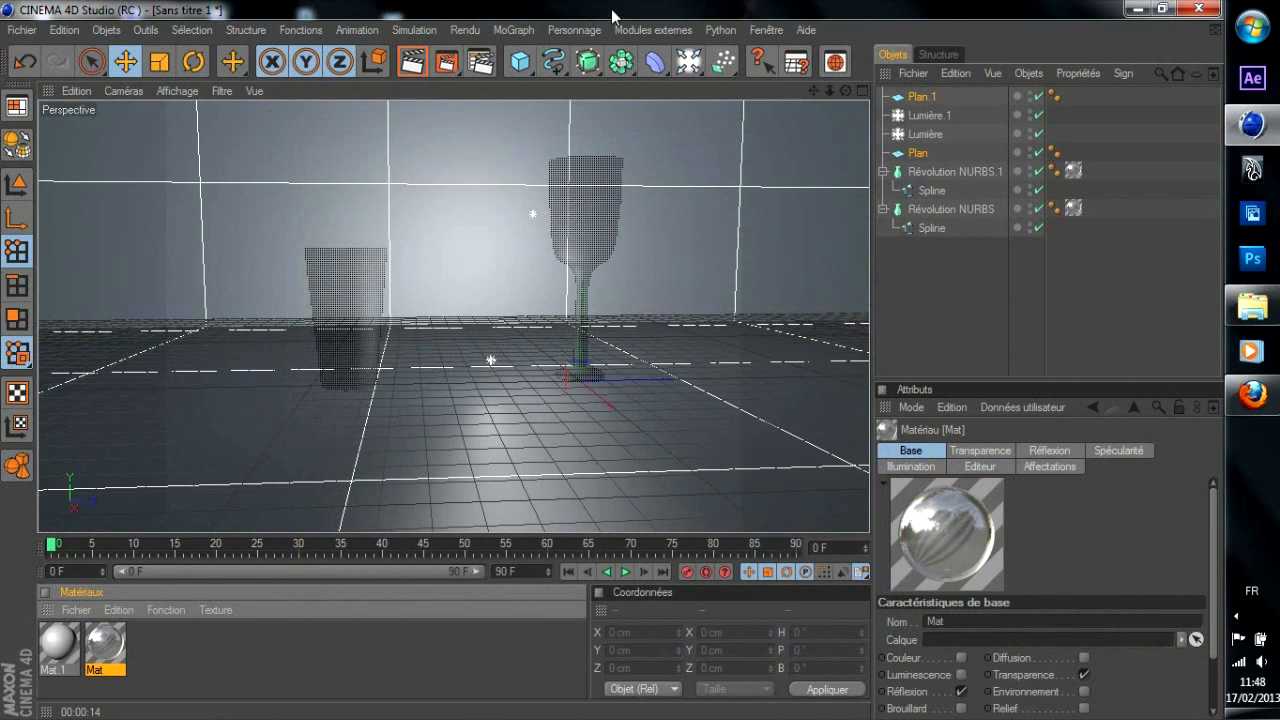
{"action": "left_click", "coordinate": [422, 63]}
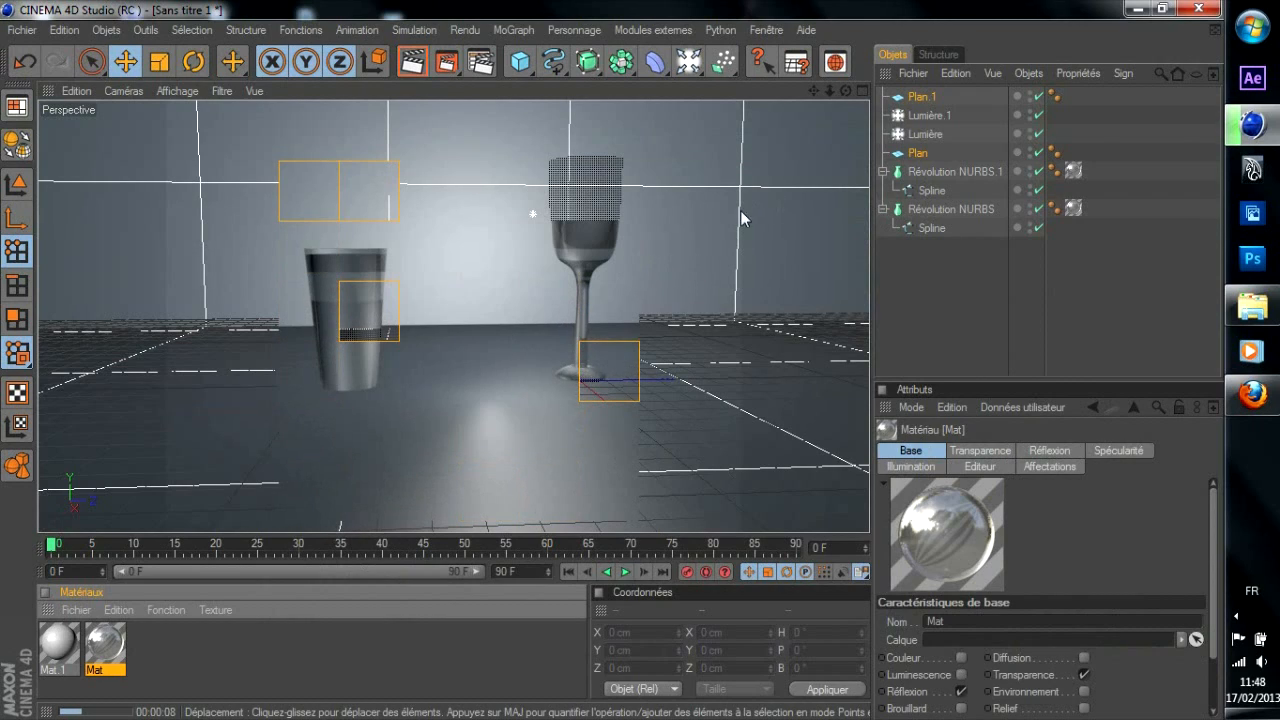
Set the shadows of the first light, Lumière, to Masques d'ombres (ombres diffuses)
{"action": "left_click", "coordinate": [939, 131]}
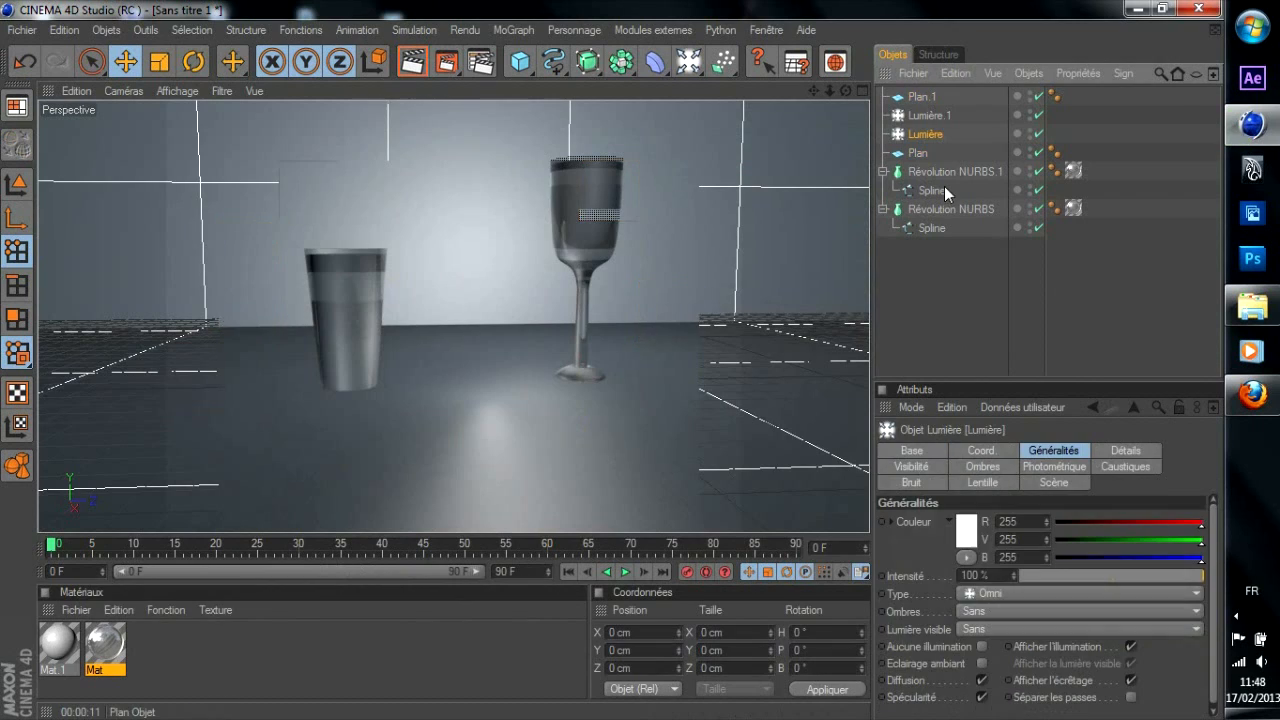
{"action": "left_click", "coordinate": [974, 596]}
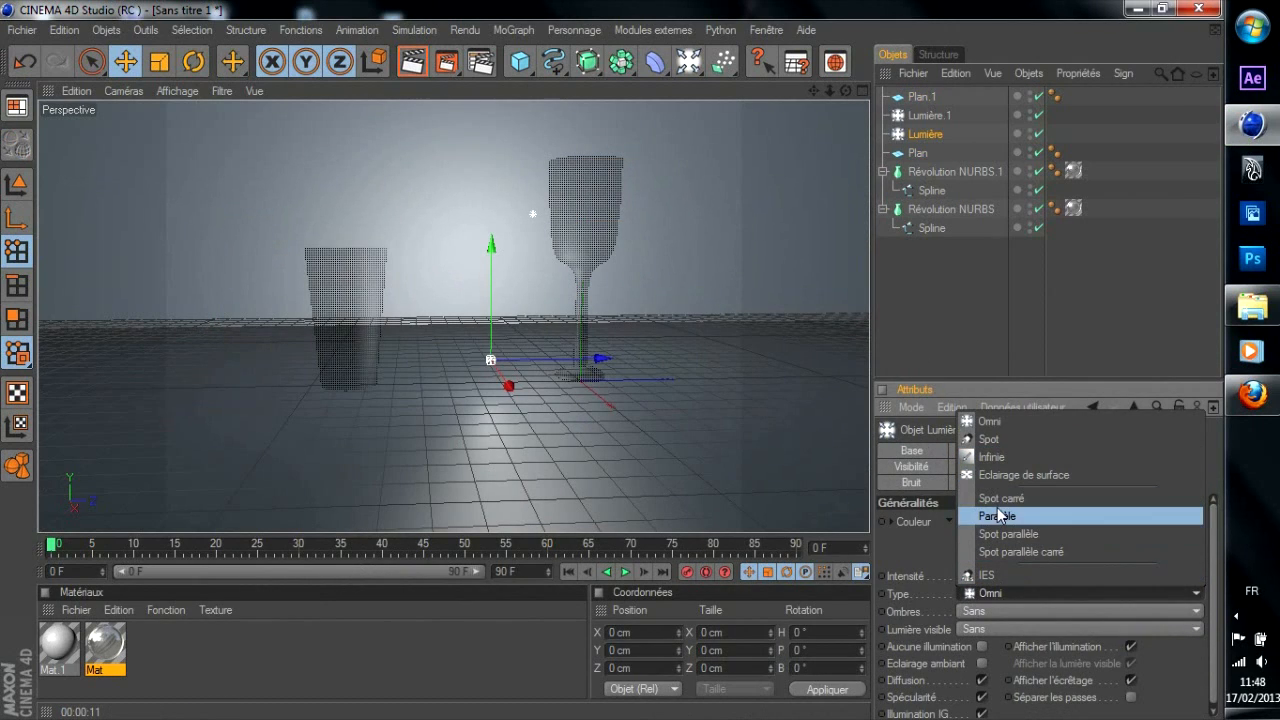
{"action": "left_click", "coordinate": [988, 622]}
{"action": "left_click", "coordinate": [976, 617]}
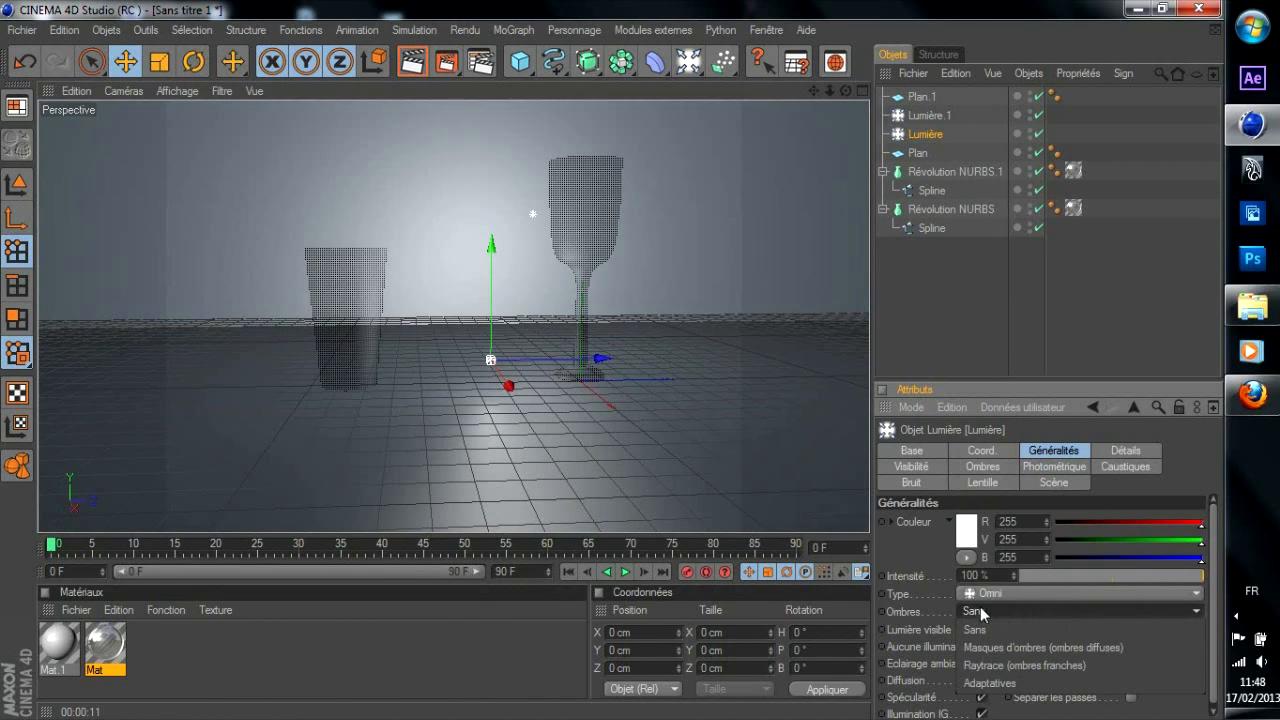
{"action": "left_click", "coordinate": [980, 645]}
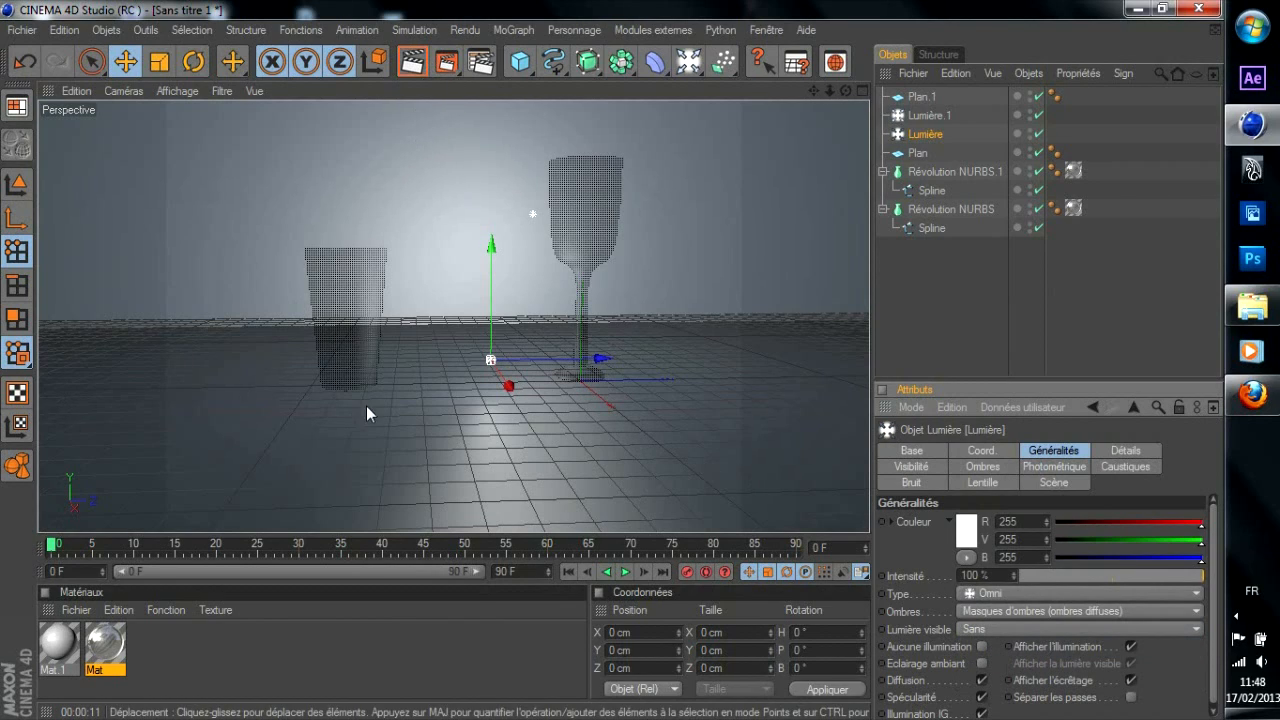
Set the transparency intensity of the glass material Mat to 92 % and render both glasses from a higher angle
{"action": "left_click", "coordinate": [106, 647]}
{"action": "double_click", "coordinate": [106, 647]}
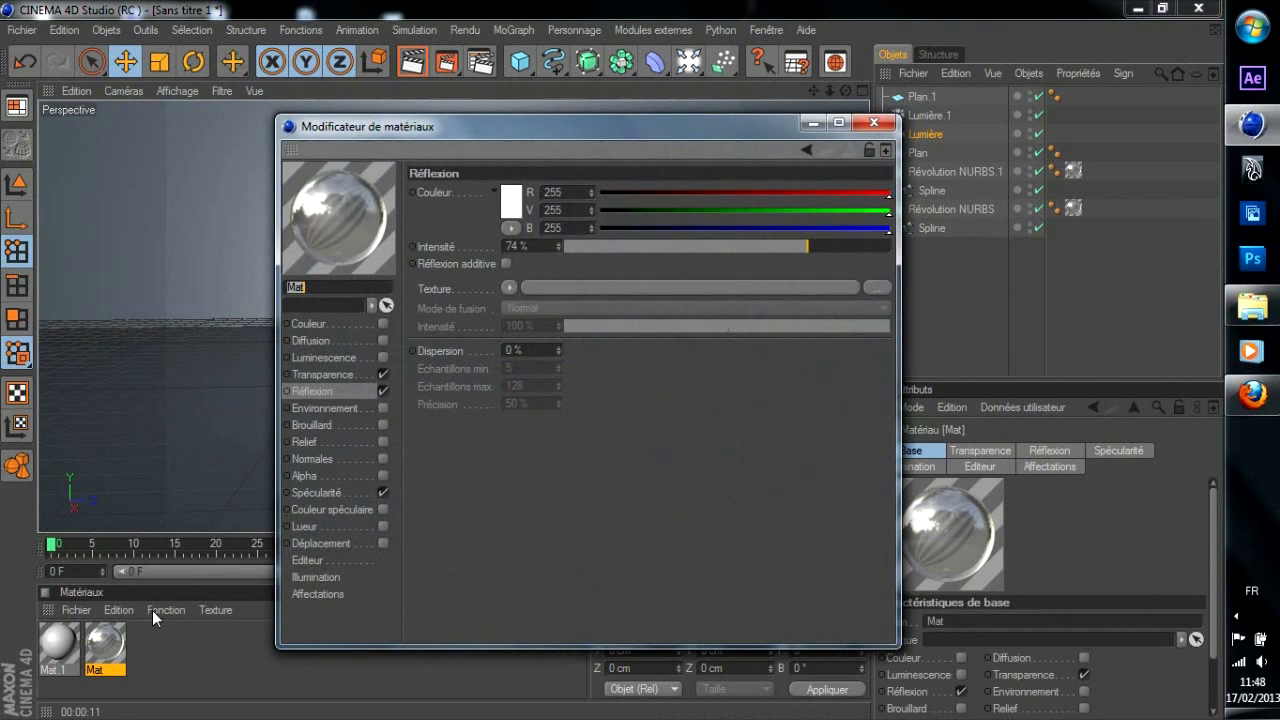
{"action": "left_click", "coordinate": [328, 378]}
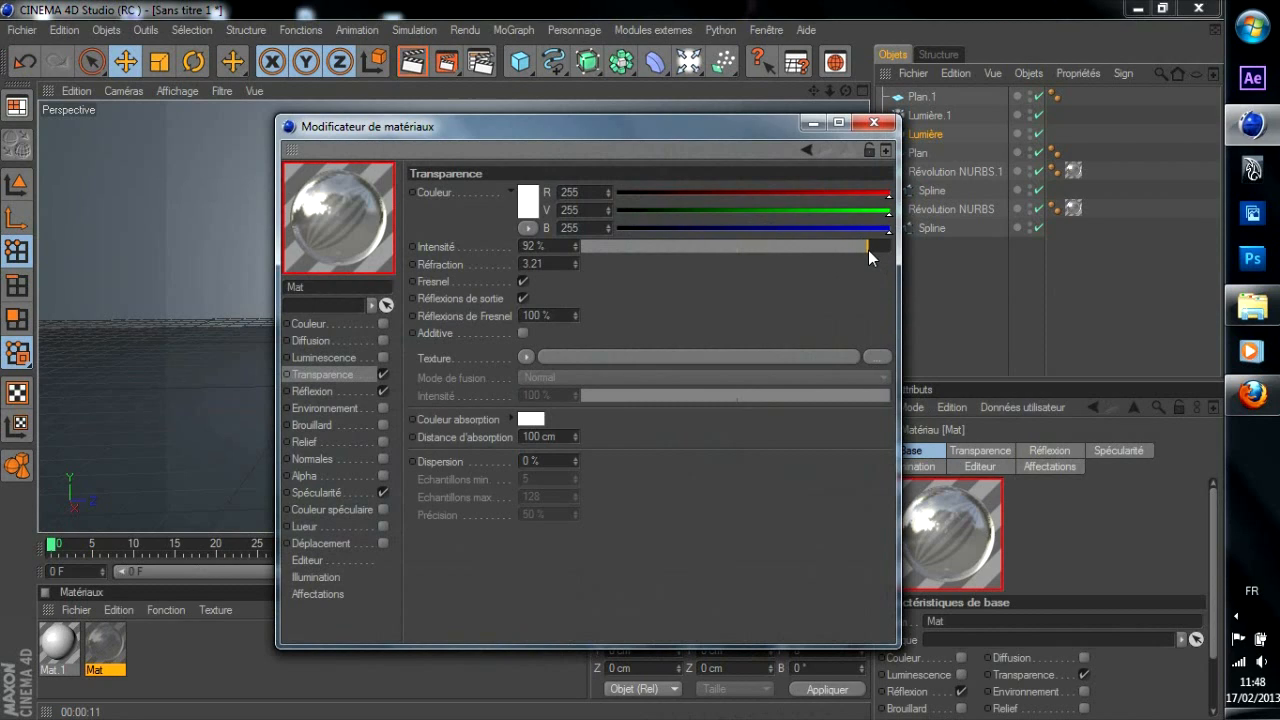
{"action": "left_click", "coordinate": [879, 120]}
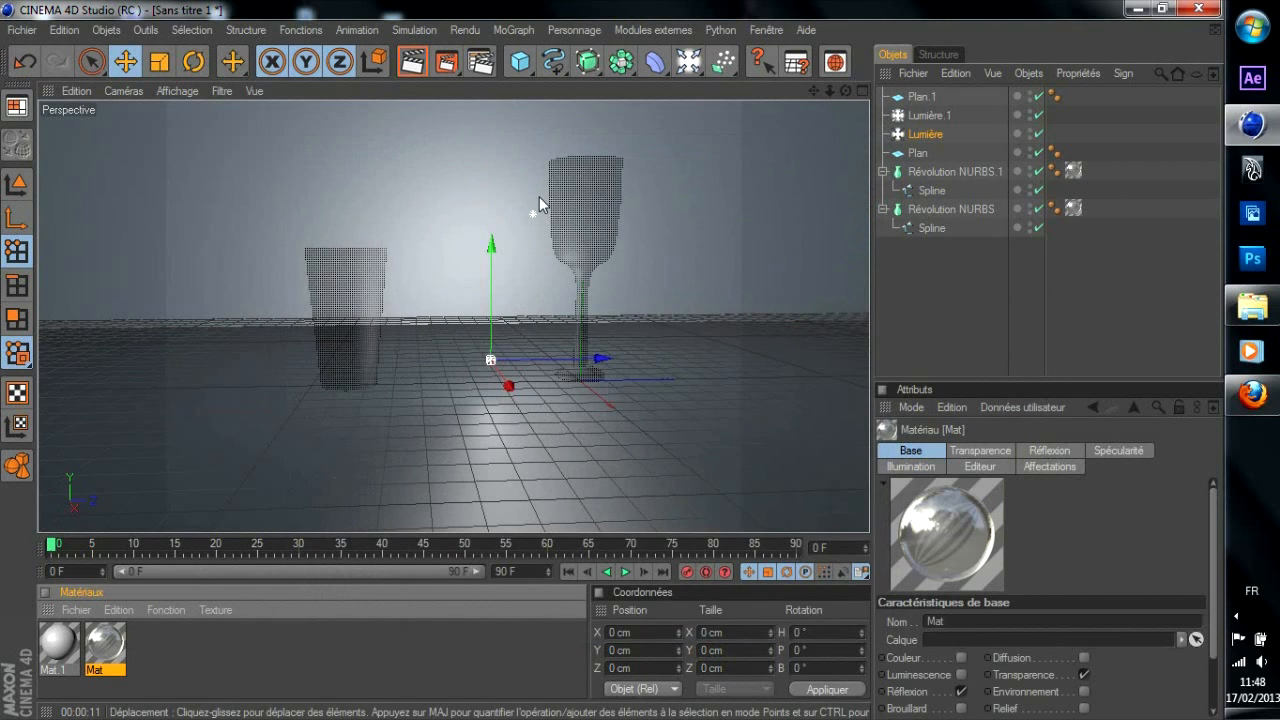
{"action": "left_click_drag", "start_coordinate": [847, 91], "coordinate": [873, 172]}
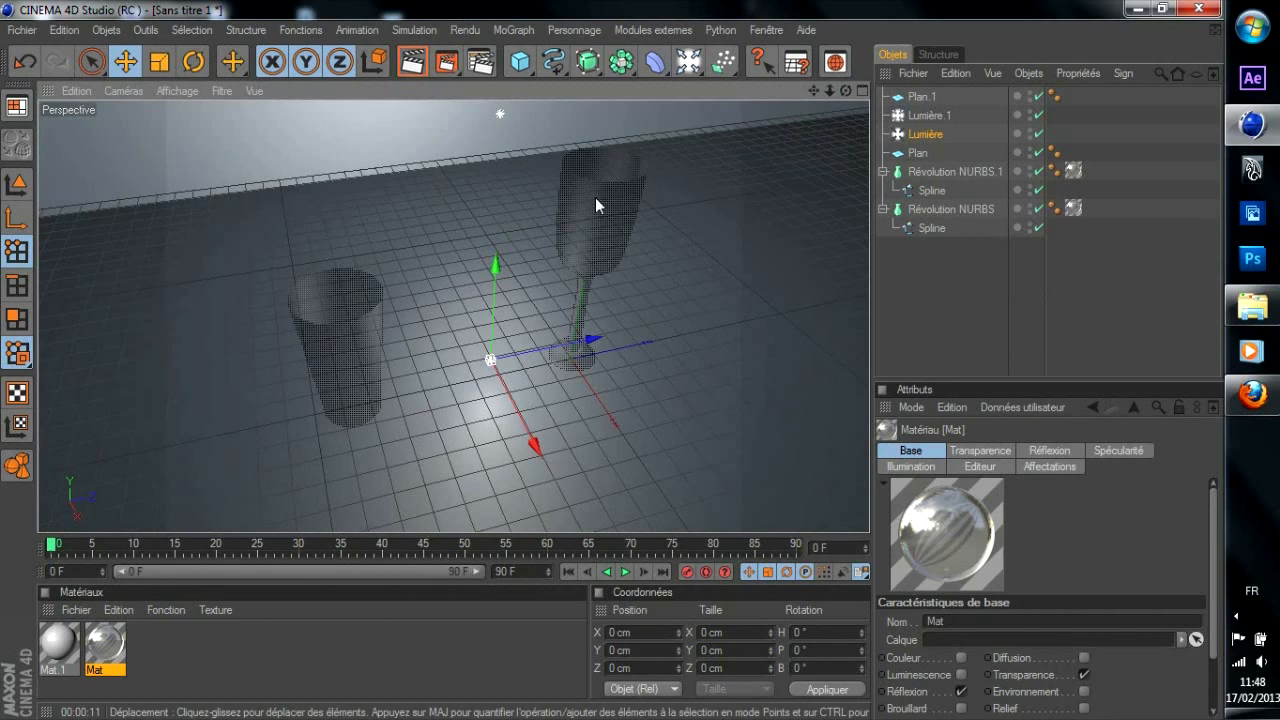
{"action": "left_click", "coordinate": [427, 73]}
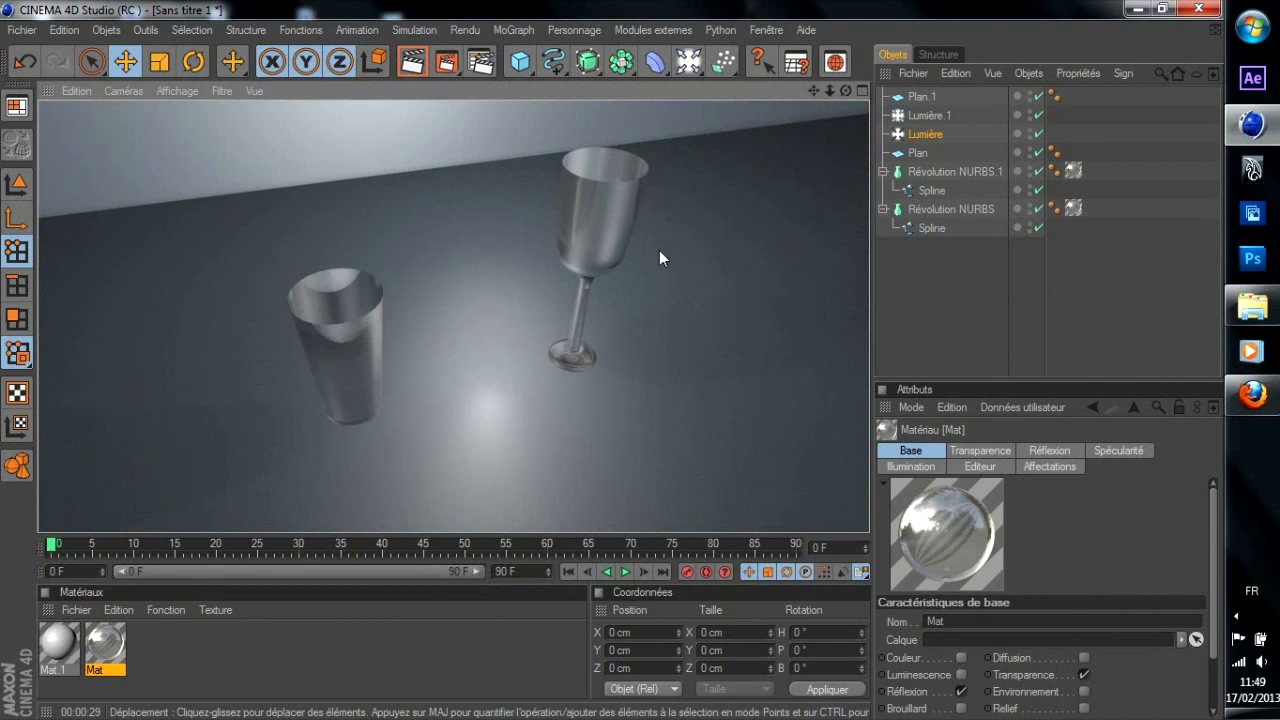
Change the colour of material Mat.1 to pure white, RGB 255, 255, 255
{"action": "left_click", "coordinate": [42, 632]}
{"action": "double_click", "coordinate": [42, 634]}
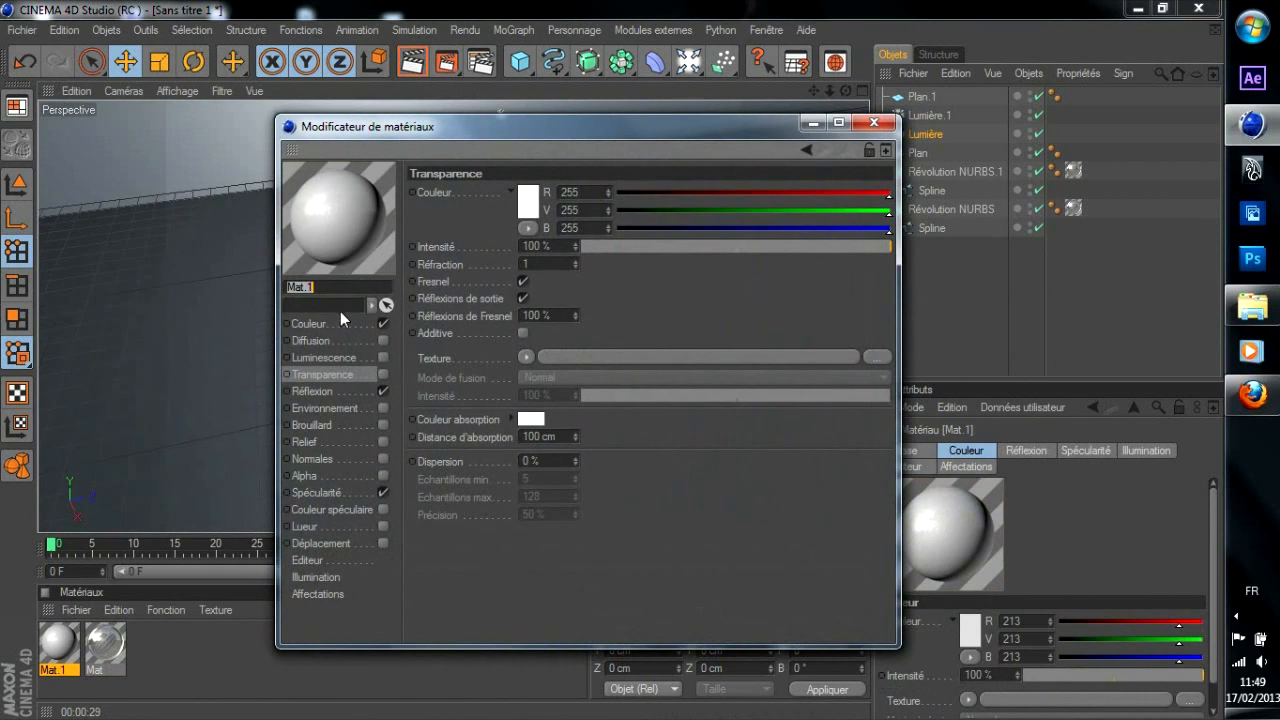
{"action": "left_click", "coordinate": [310, 324]}
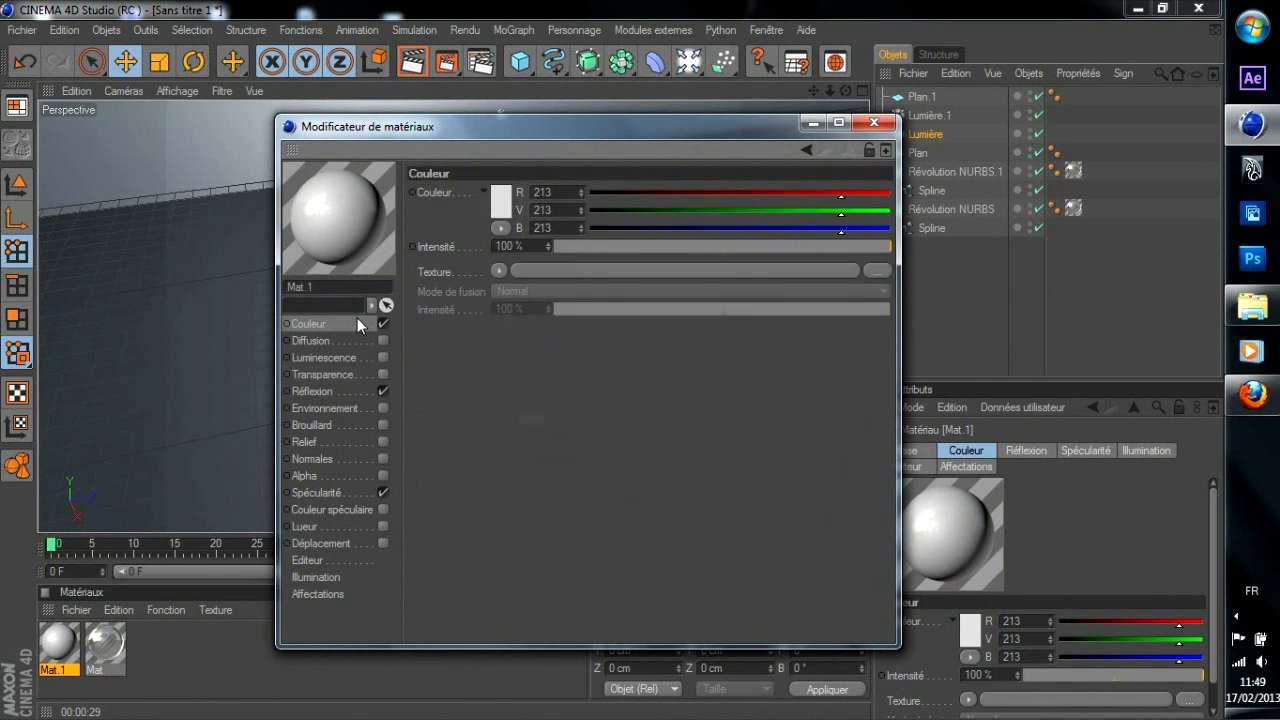
{"action": "left_click", "coordinate": [500, 203]}
{"action": "left_click", "coordinate": [470, 283]}
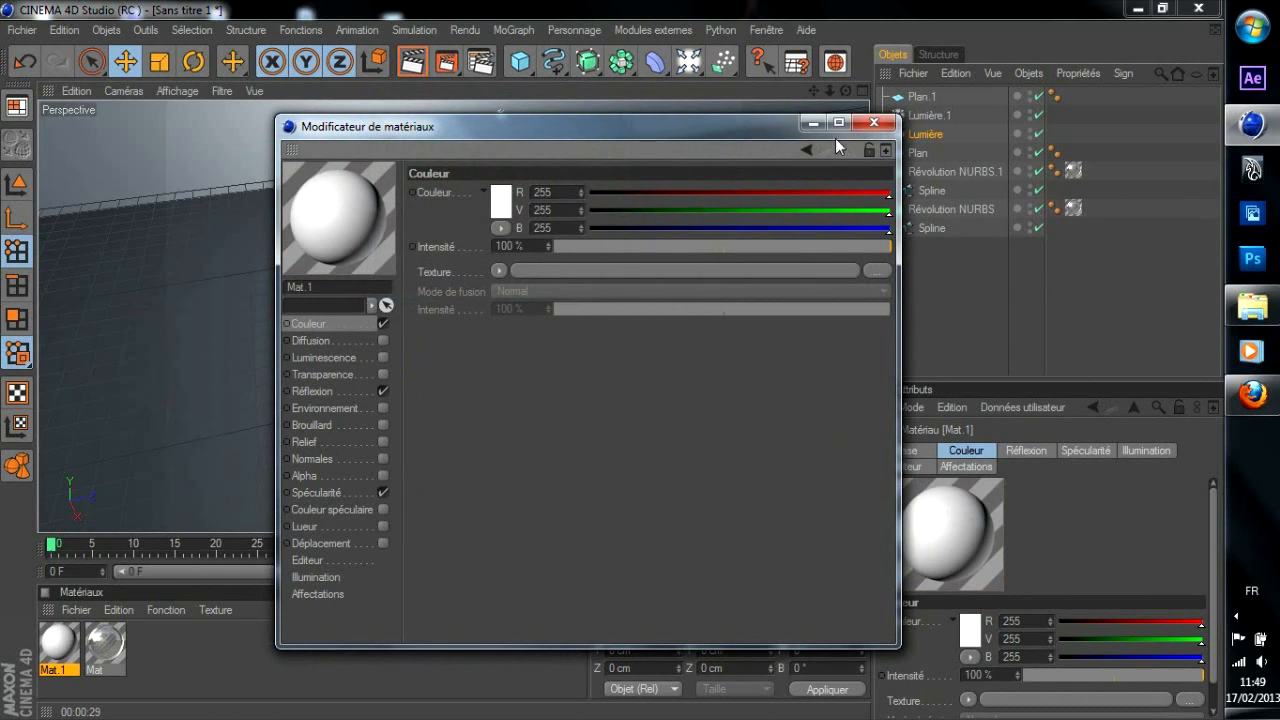
{"action": "left_click", "coordinate": [858, 122]}
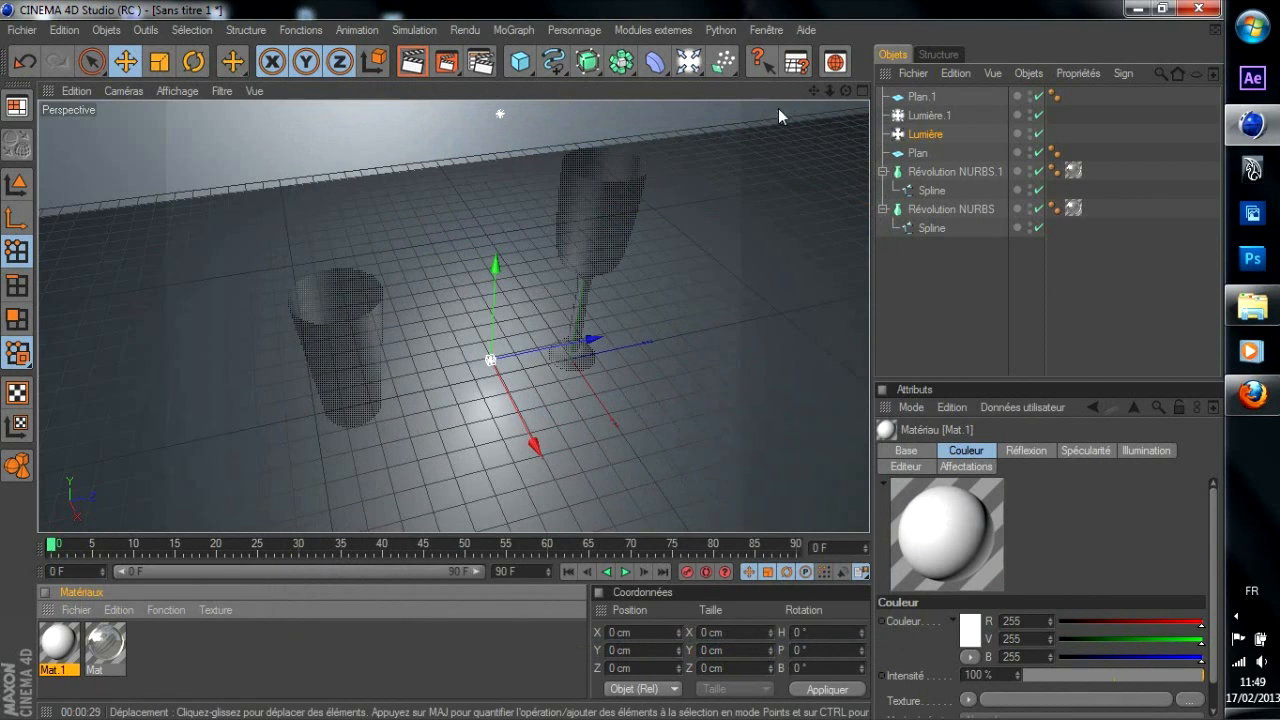
Add a third Omni light, raise it above the stemmed glass and move it about 893 cm forward, away from the wall
{"action": "left_click_drag", "start_coordinate": [846, 90], "coordinate": [816, 44]}
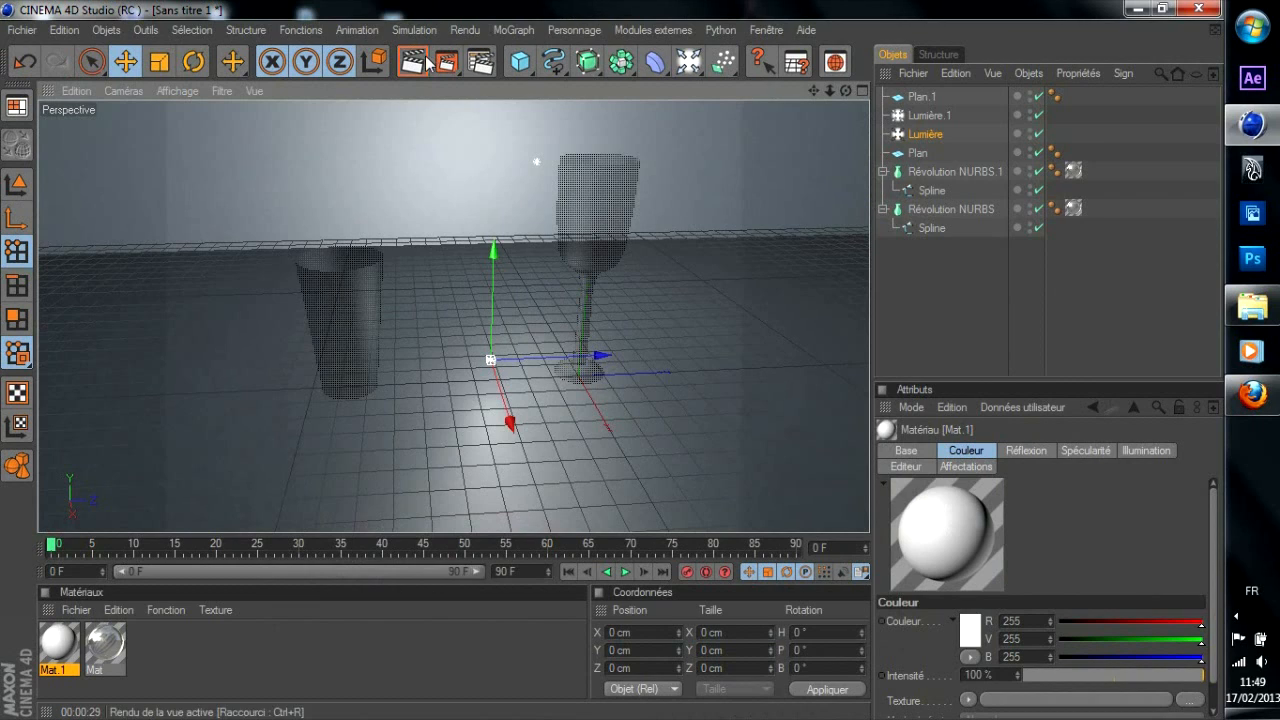
{"action": "left_click", "coordinate": [688, 62]}
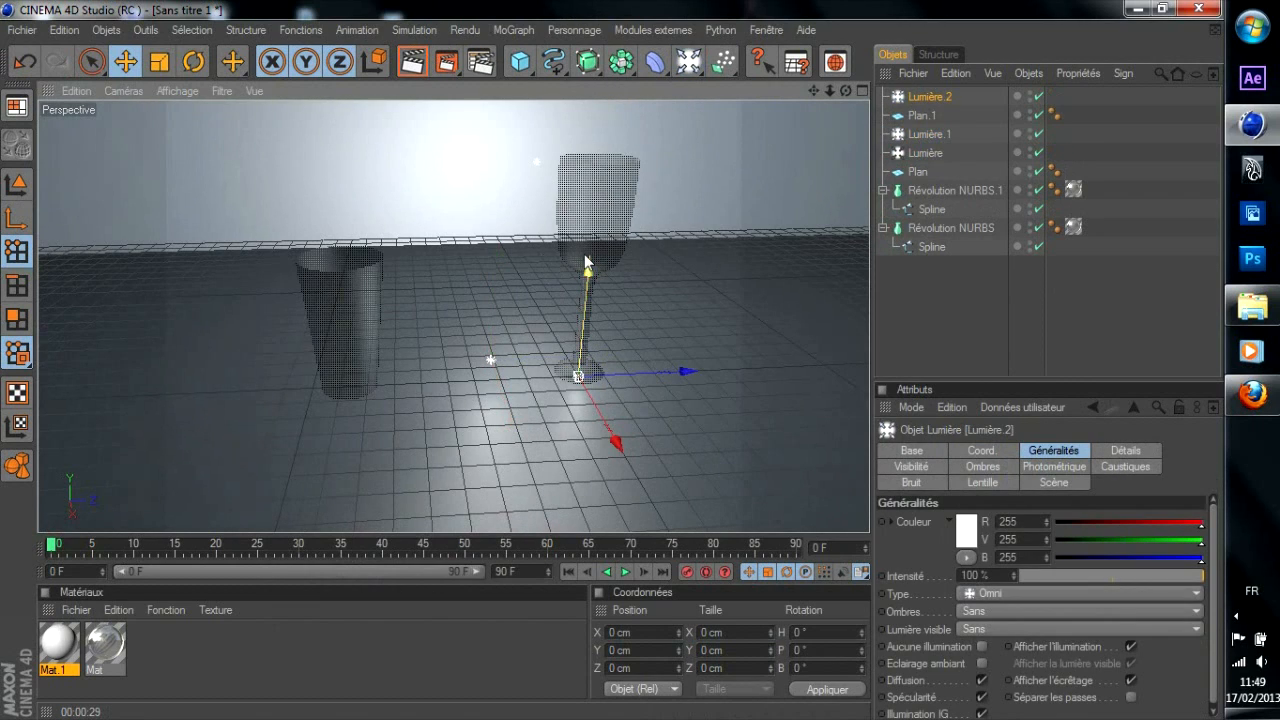
{"action": "left_click_drag", "start_coordinate": [588, 268], "coordinate": [595, 75]}
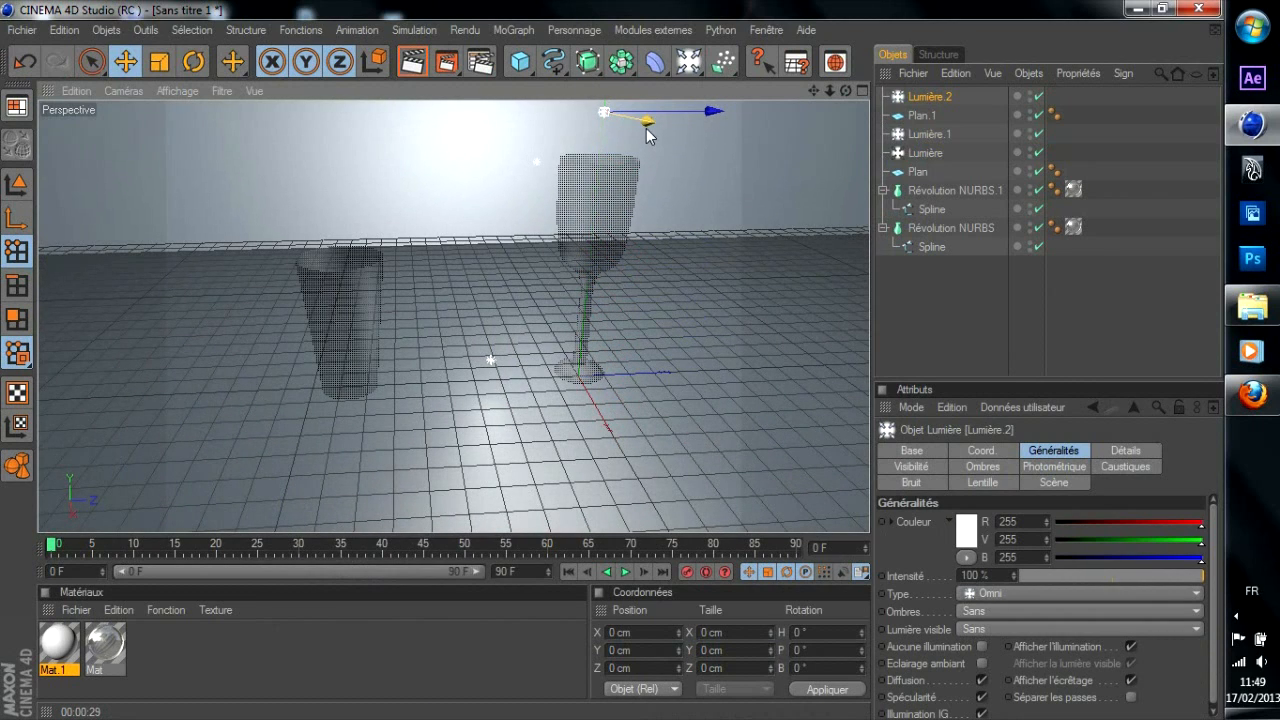
{"action": "left_click_drag", "start_coordinate": [647, 136], "coordinate": [842, 160]}
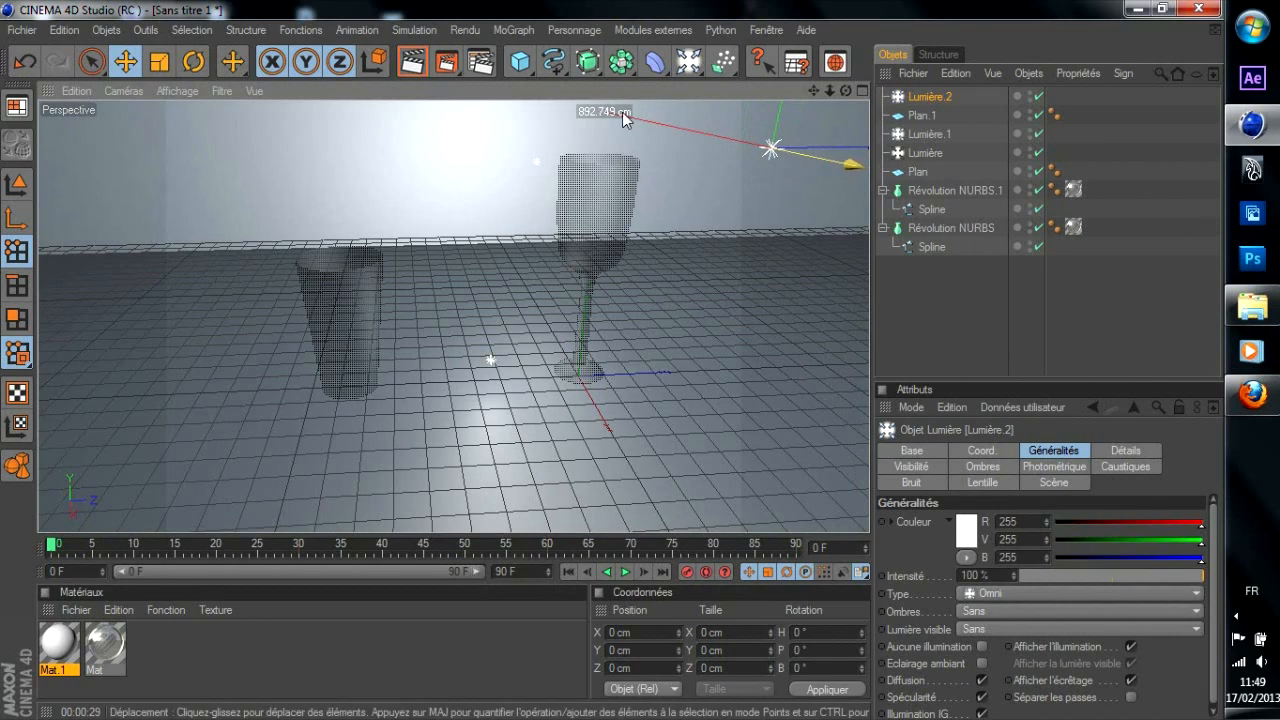
Render the perspective view with the third light in place
{"action": "left_click", "coordinate": [411, 65]}
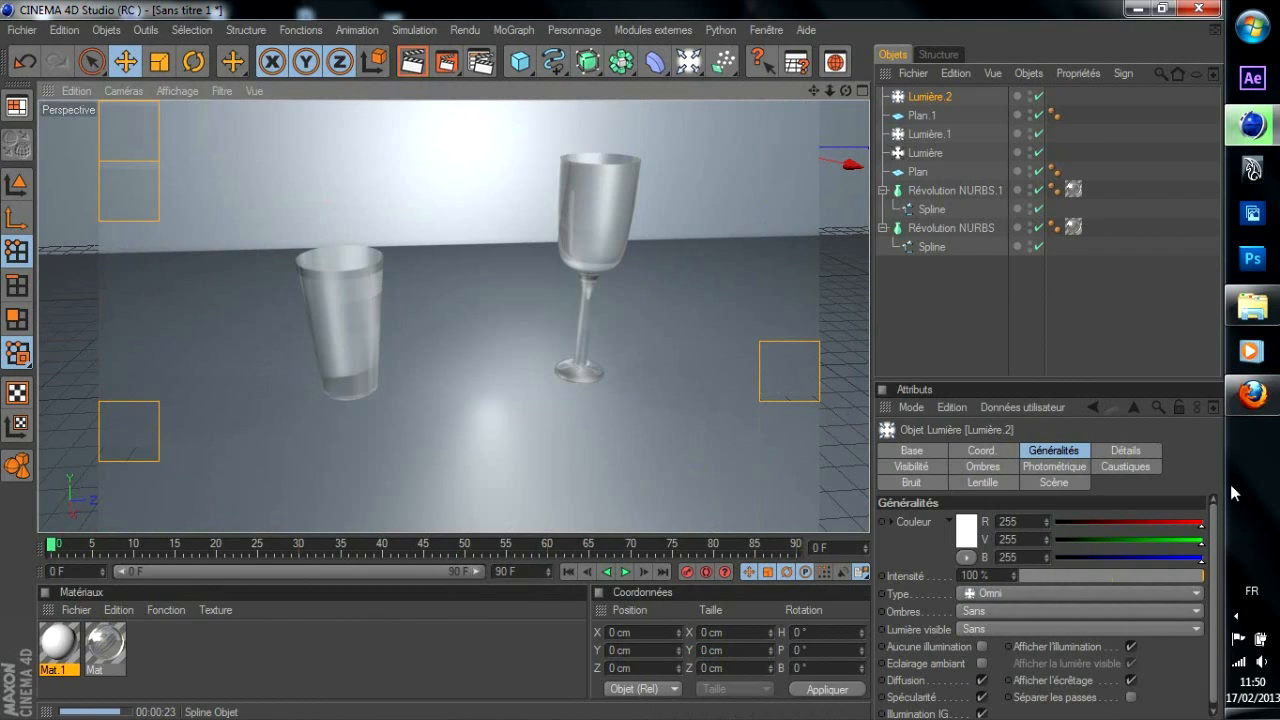
{"action": "left_click", "coordinate": [1236, 617]}
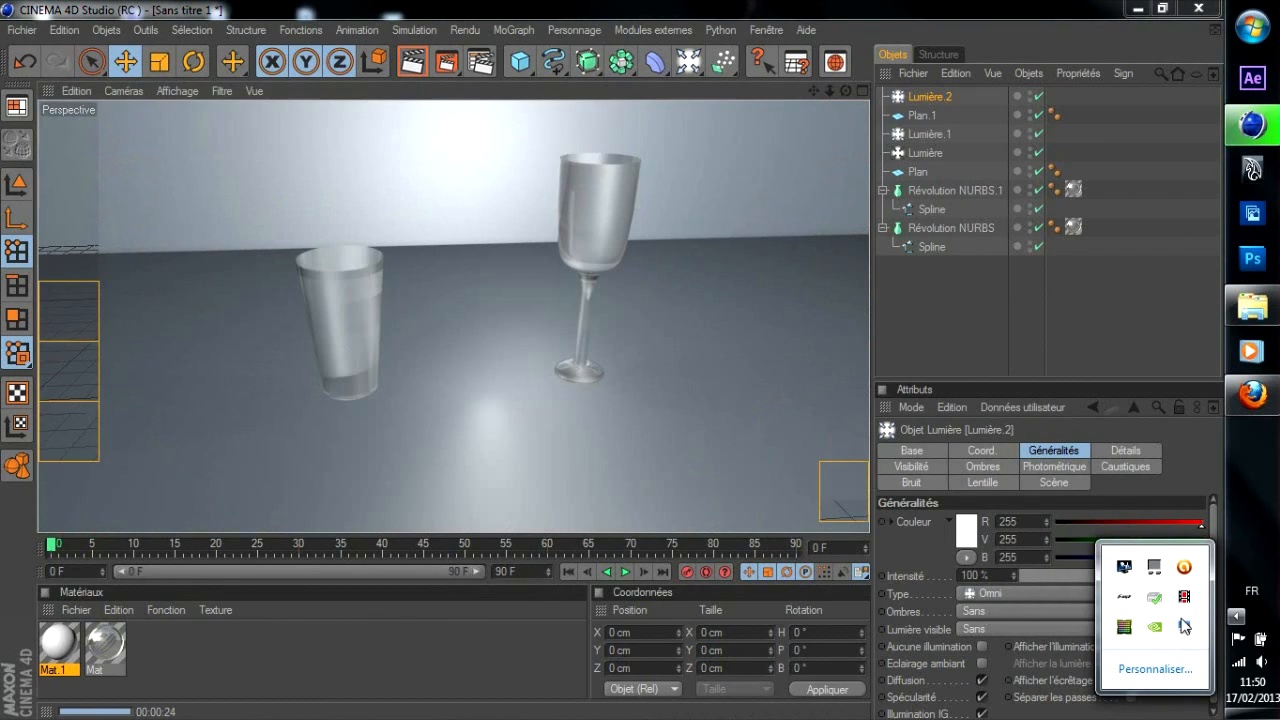